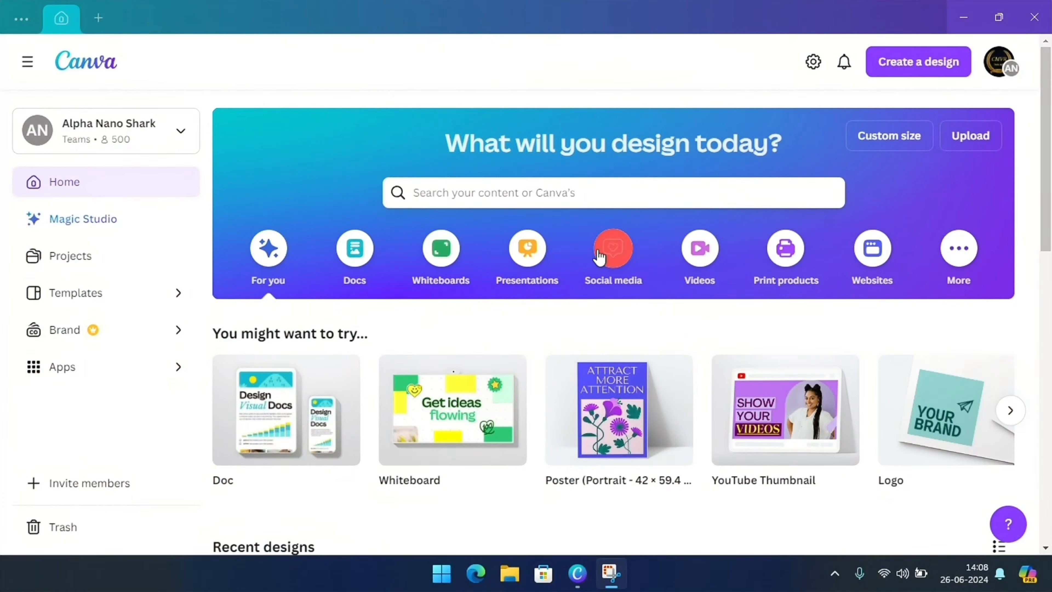
- Create a Poster (Portrait - 42 × 59.4 cm) design and add a square shape to its page
{"action": "left_click", "coordinate": [926, 77]}
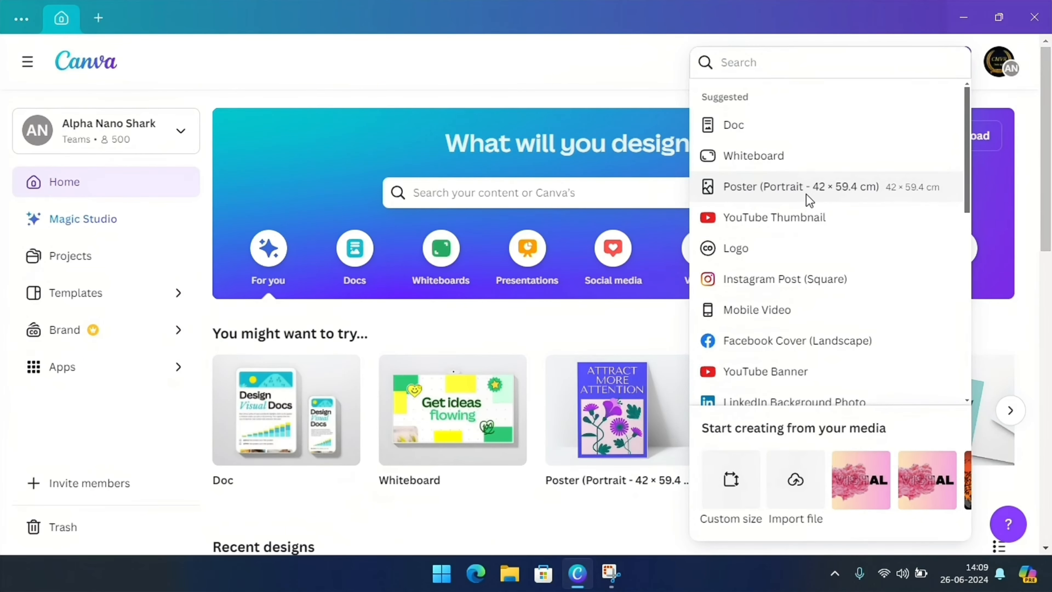
{"action": "left_click", "coordinate": [807, 199]}
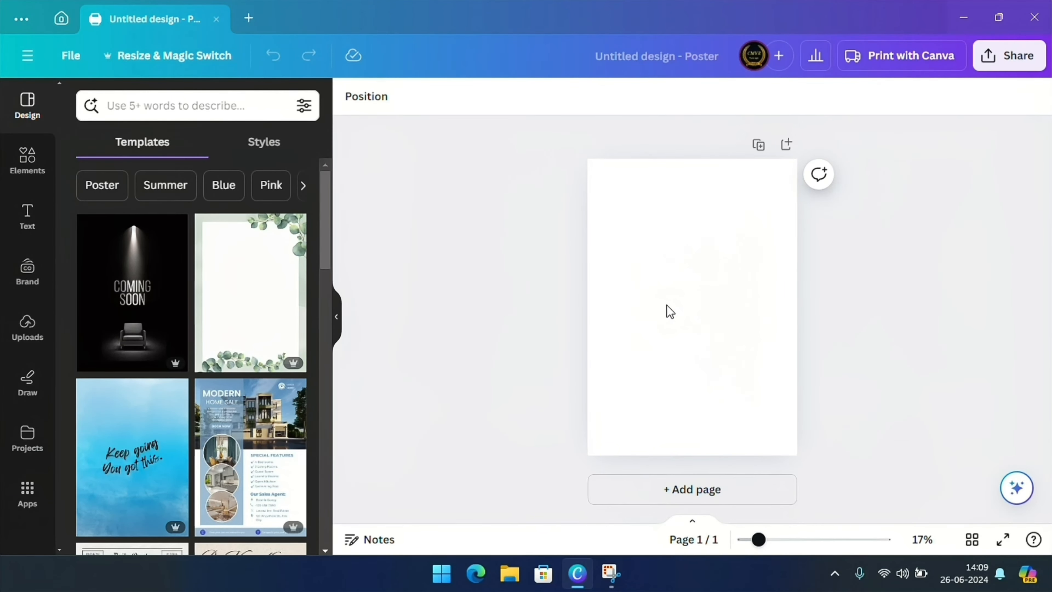
{"action": "left_click", "coordinate": [16, 159]}
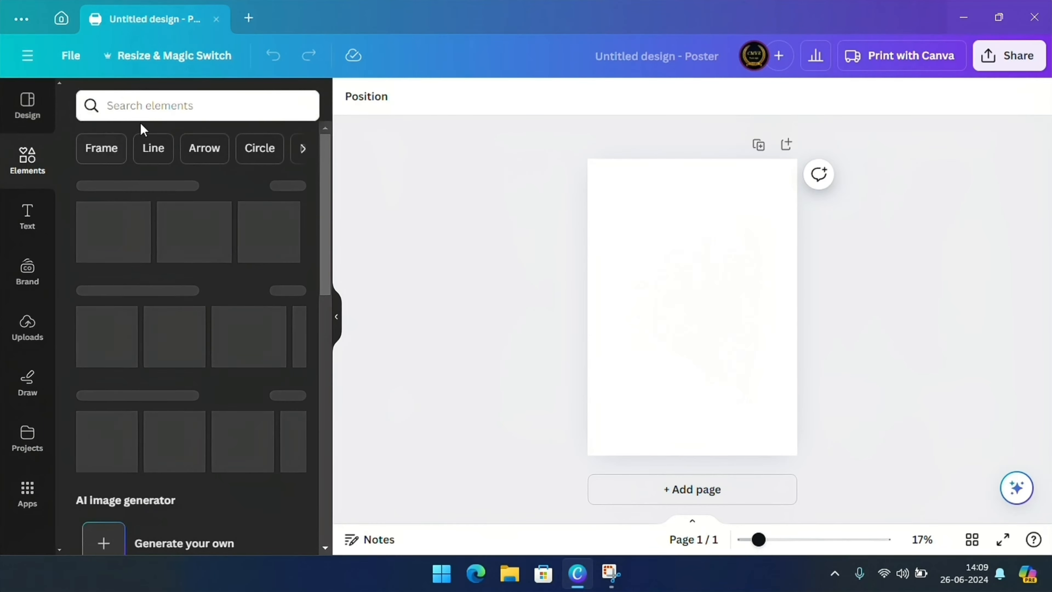
{"action": "left_click", "coordinate": [99, 333]}
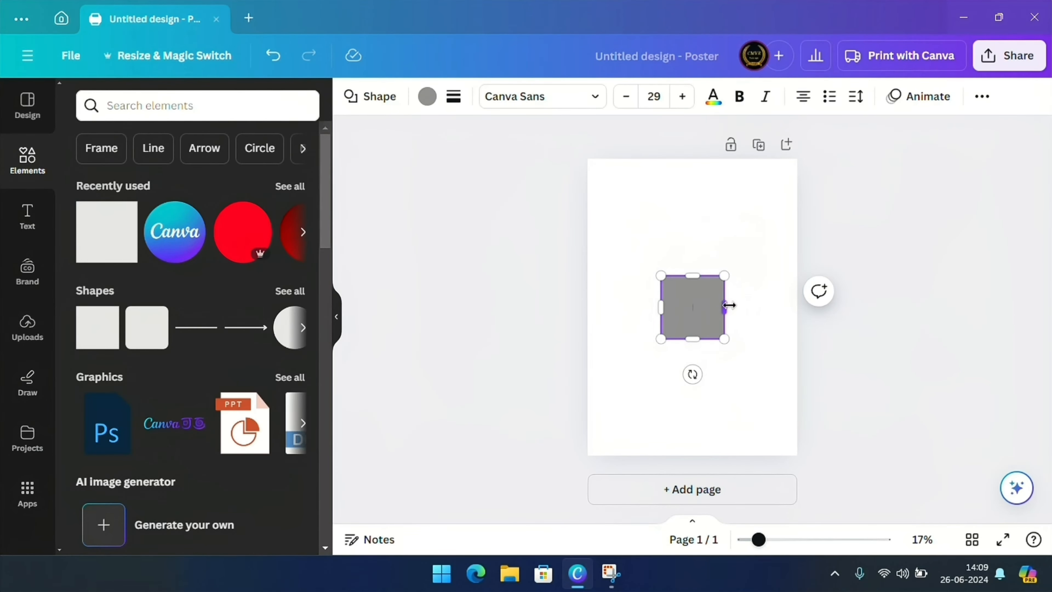
- Turn the square into a black band spanning the full page width along the poster's bottom edge
{"action": "left_click_drag", "start_coordinate": [729, 305], "coordinate": [797, 305]}
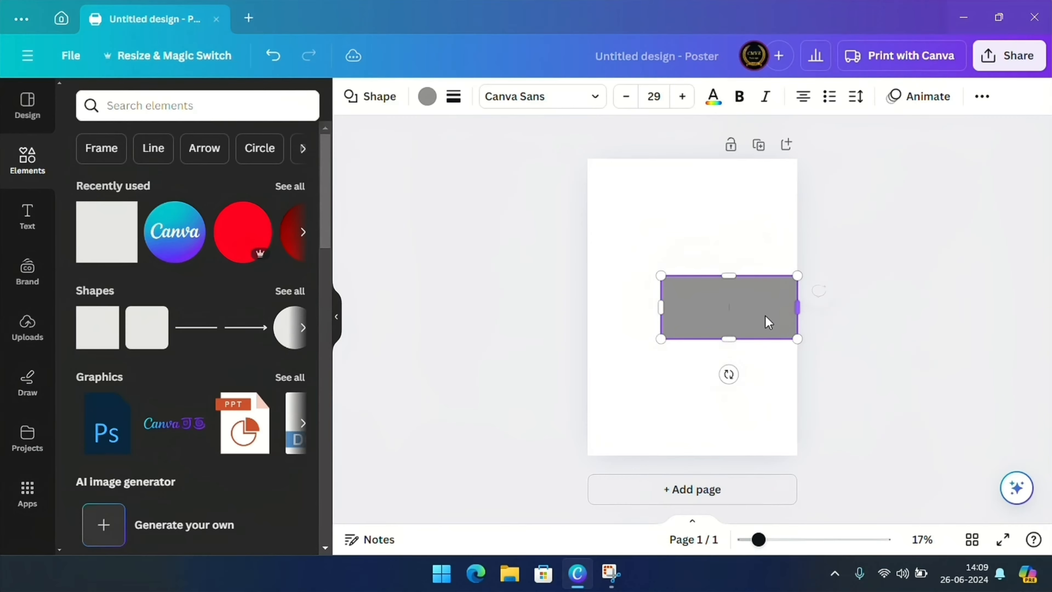
{"action": "left_click_drag", "start_coordinate": [659, 305], "coordinate": [584, 305]}
{"action": "left_click_drag", "start_coordinate": [714, 302], "coordinate": [700, 412]}
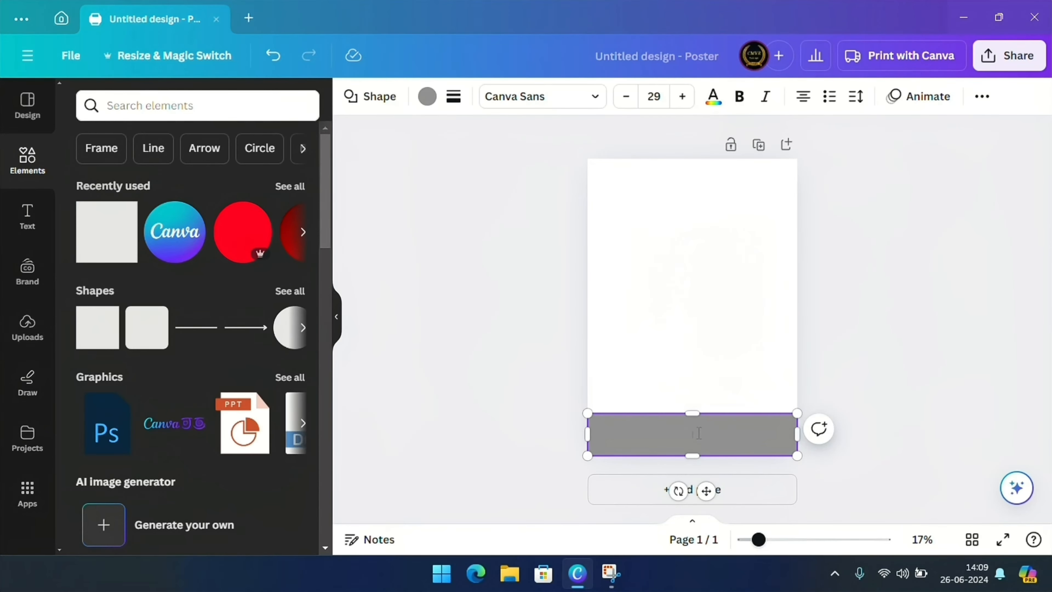
{"action": "left_click", "coordinate": [427, 97]}
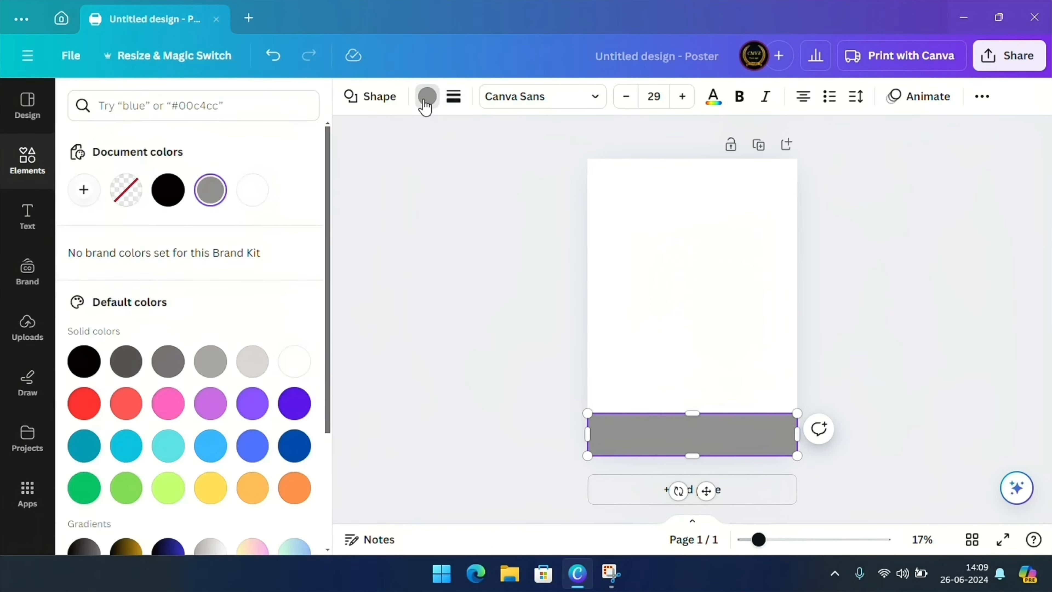
{"action": "left_click", "coordinate": [166, 191]}
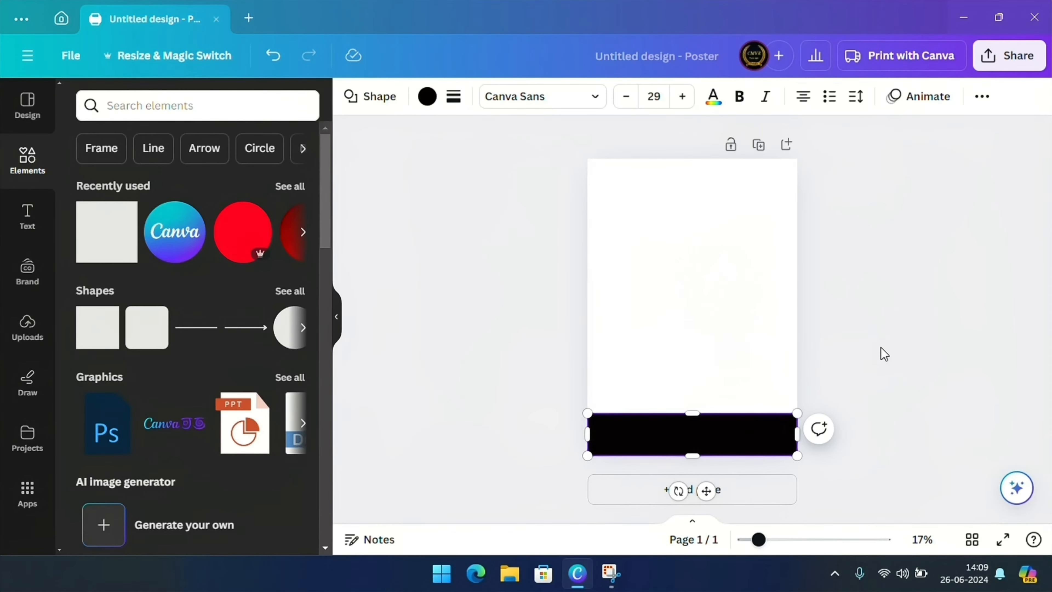
{"action": "left_click", "coordinate": [885, 353]}
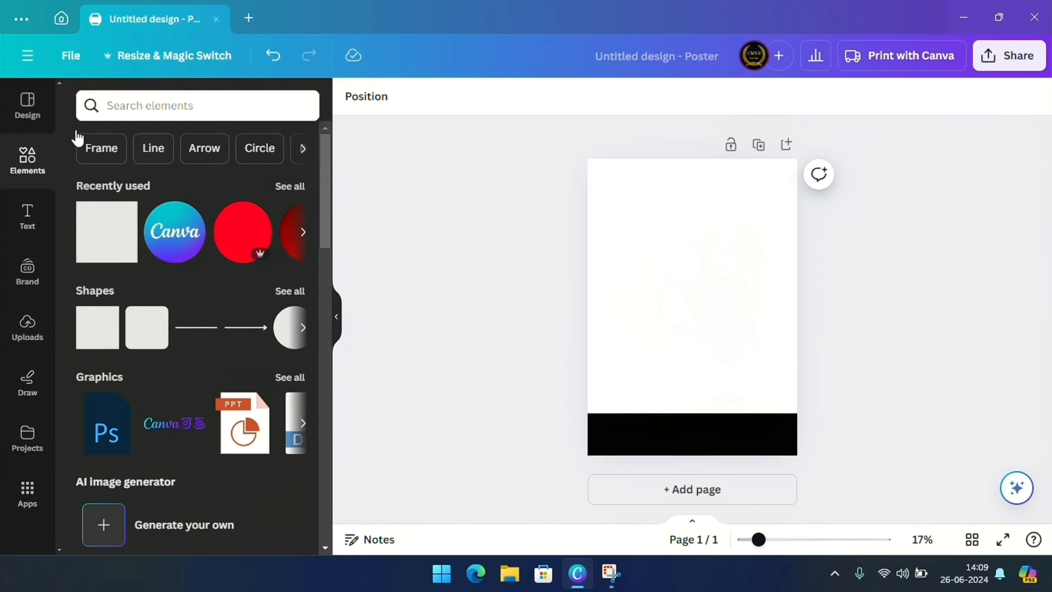
- Search the element graphics for "mountains" and add the solid two-peak mountain silhouette to the poster
{"action": "left_click", "coordinate": [110, 107]}
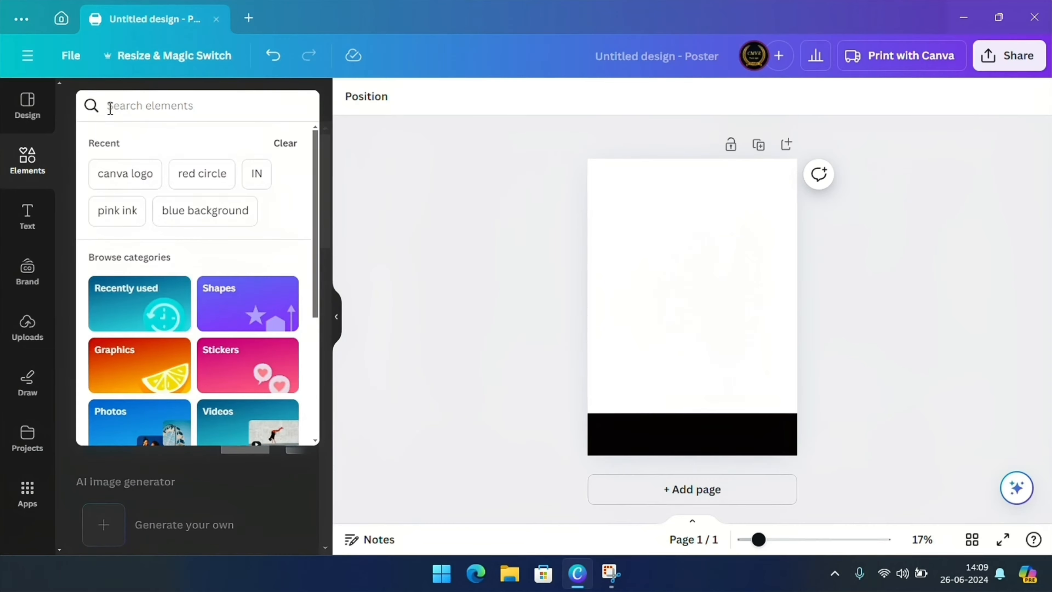
{"action": "type", "text": "mount"}
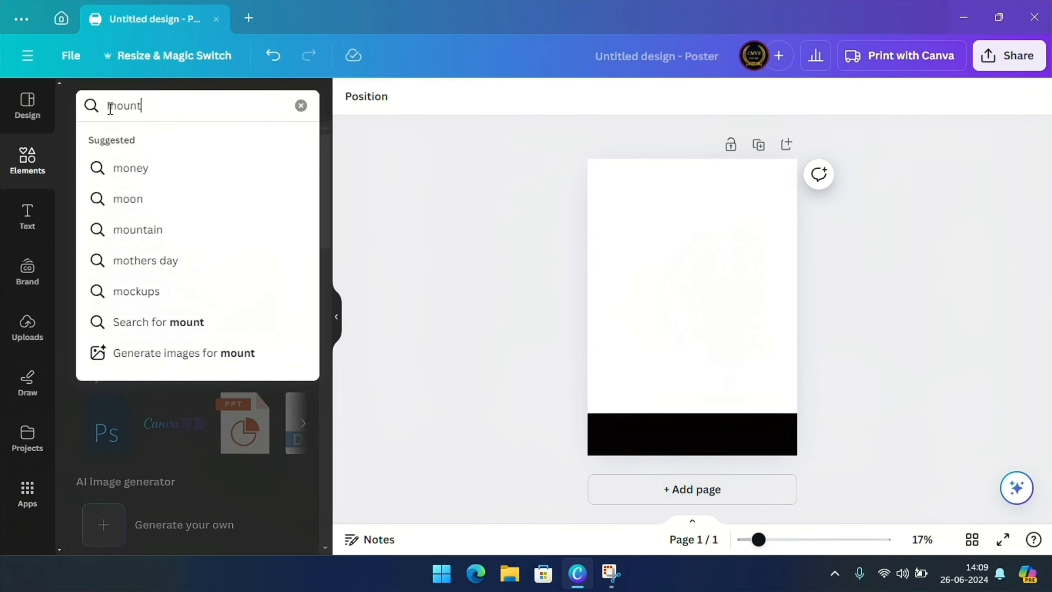
{"action": "type", "text": "ains"}
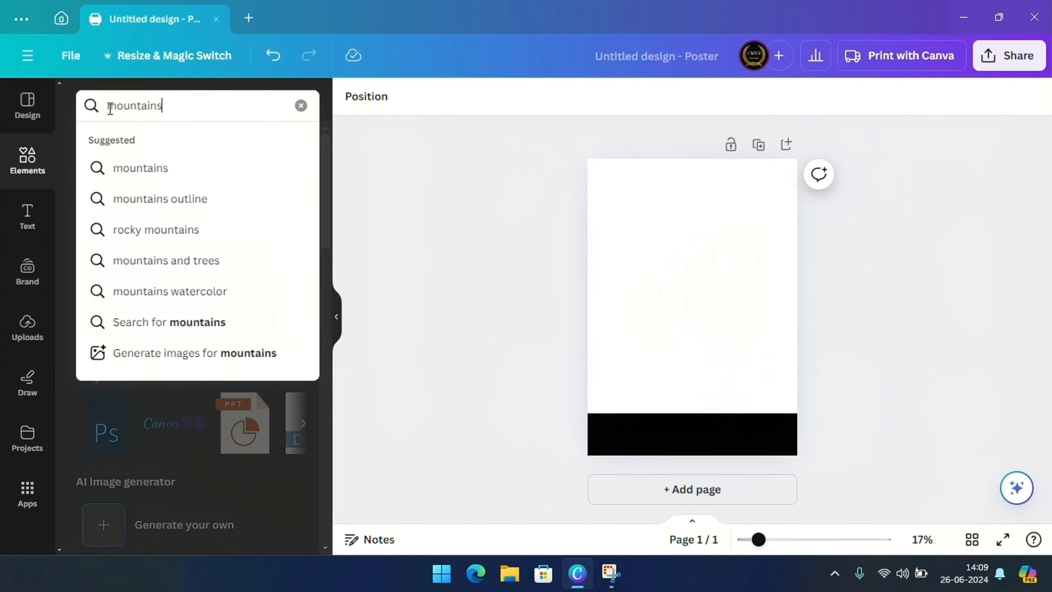
{"action": "key", "text": "Return"}
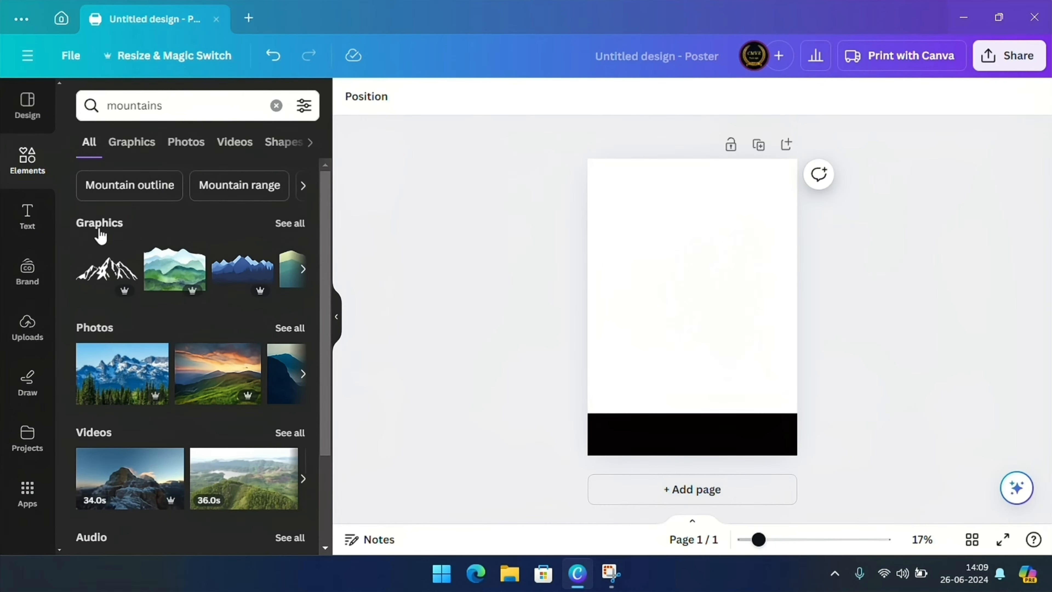
{"action": "left_click", "coordinate": [290, 224]}
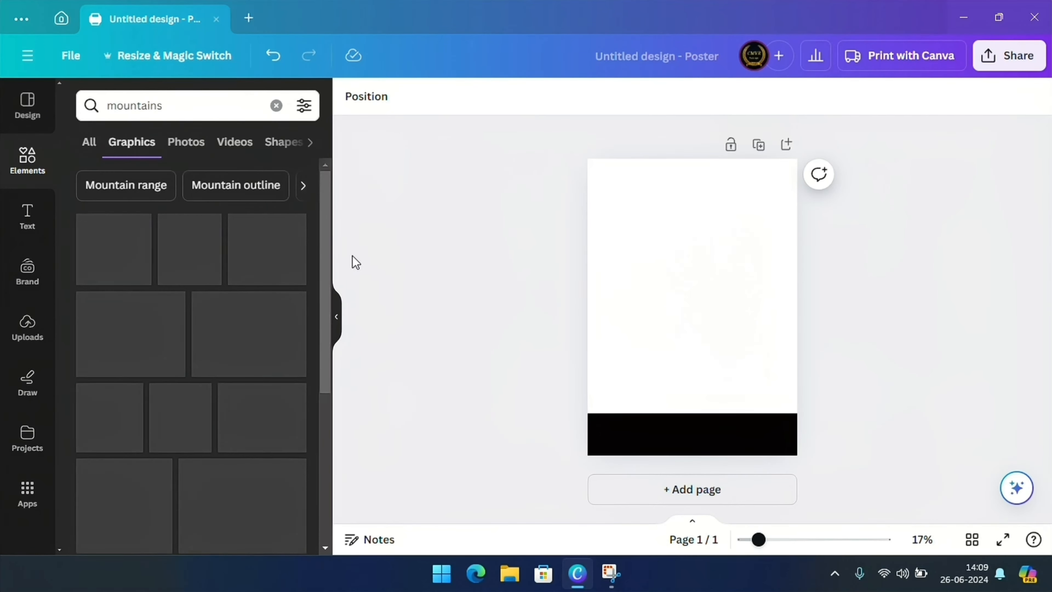
{"action": "scroll", "coordinate": [199, 326], "scroll_direction": "down", "scroll_amount": 3}
{"action": "scroll", "coordinate": [199, 325], "scroll_direction": "down", "scroll_amount": 8}
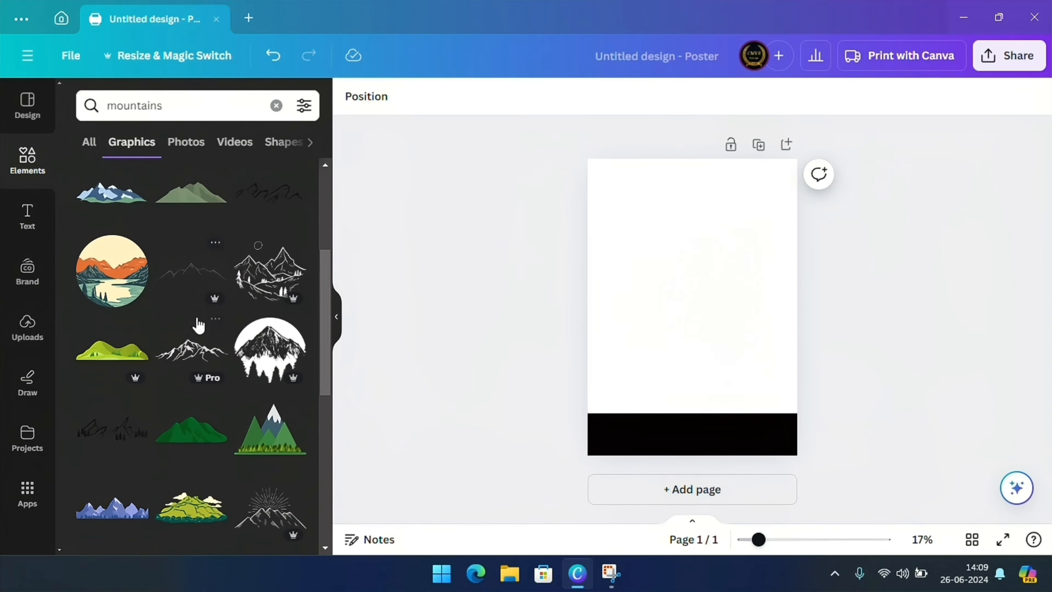
{"action": "scroll", "coordinate": [197, 323], "scroll_direction": "down", "scroll_amount": 6}
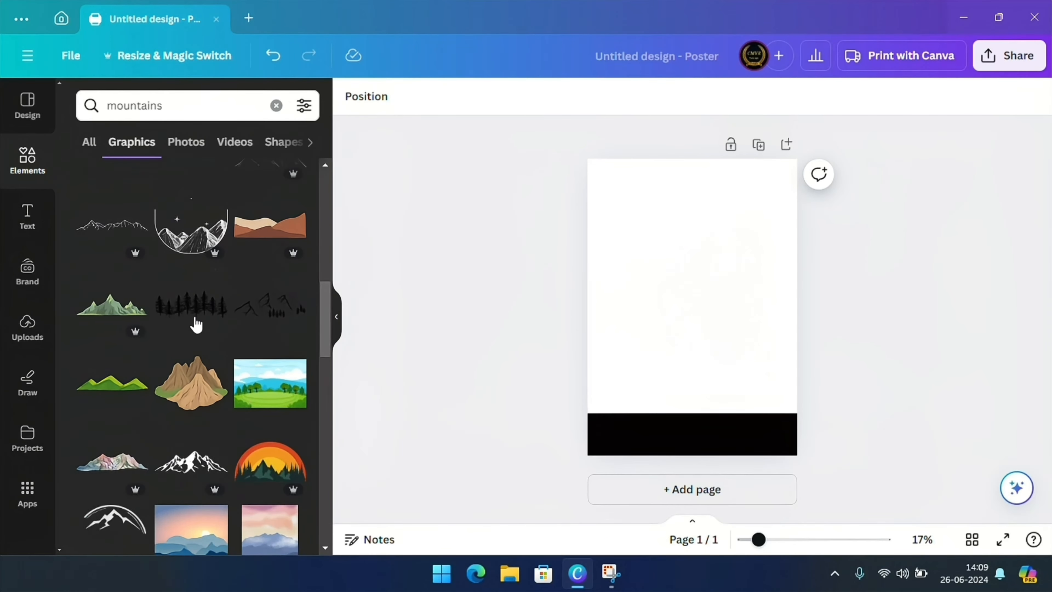
{"action": "scroll", "coordinate": [185, 348], "scroll_direction": "down", "scroll_amount": 3}
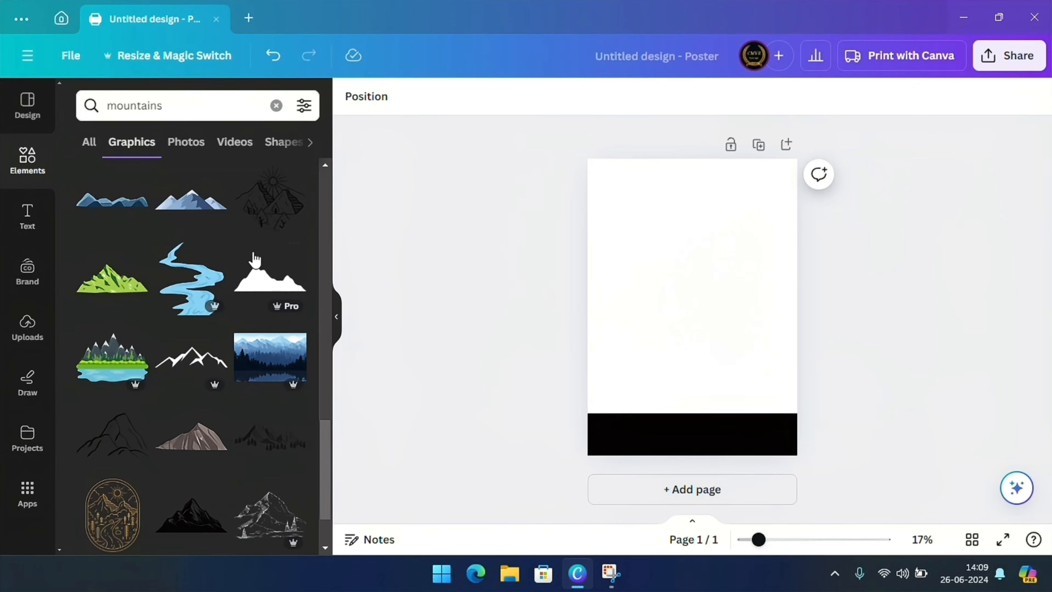
{"action": "left_click", "coordinate": [267, 286]}
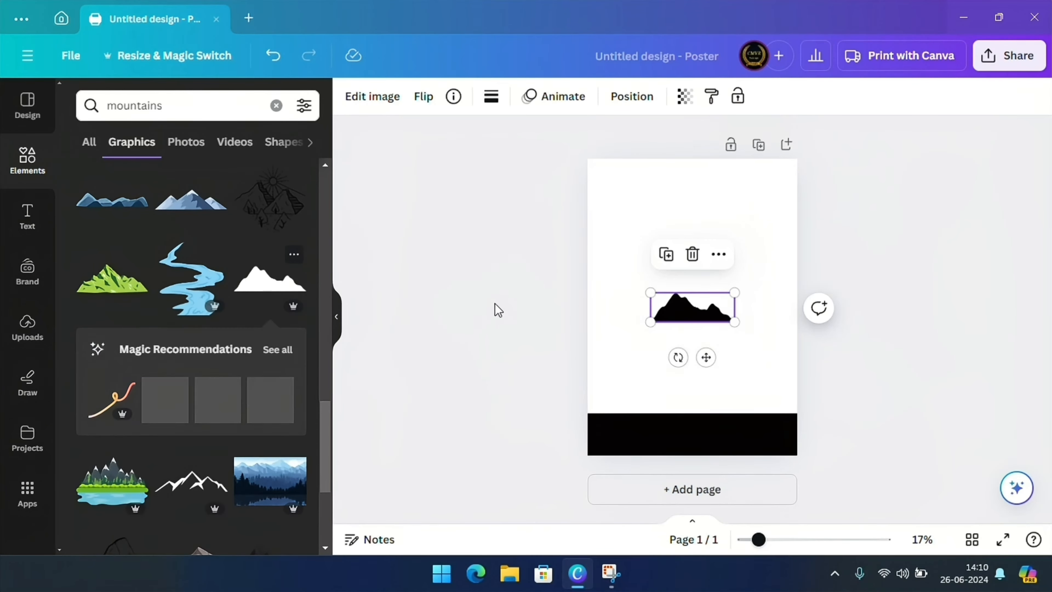
- Enlarge the mountain silhouette to about 25.2 × 8.7 cm and place it on the left end of the black band
{"action": "left_click_drag", "start_coordinate": [644, 325], "coordinate": [610, 353]}
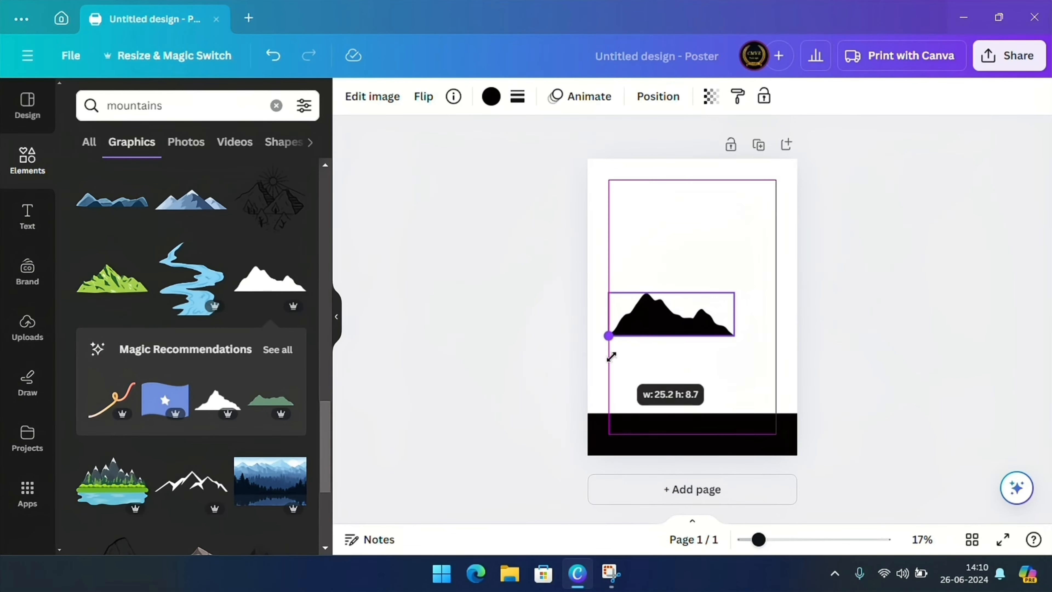
{"action": "left_click_drag", "start_coordinate": [667, 329], "coordinate": [636, 409]}
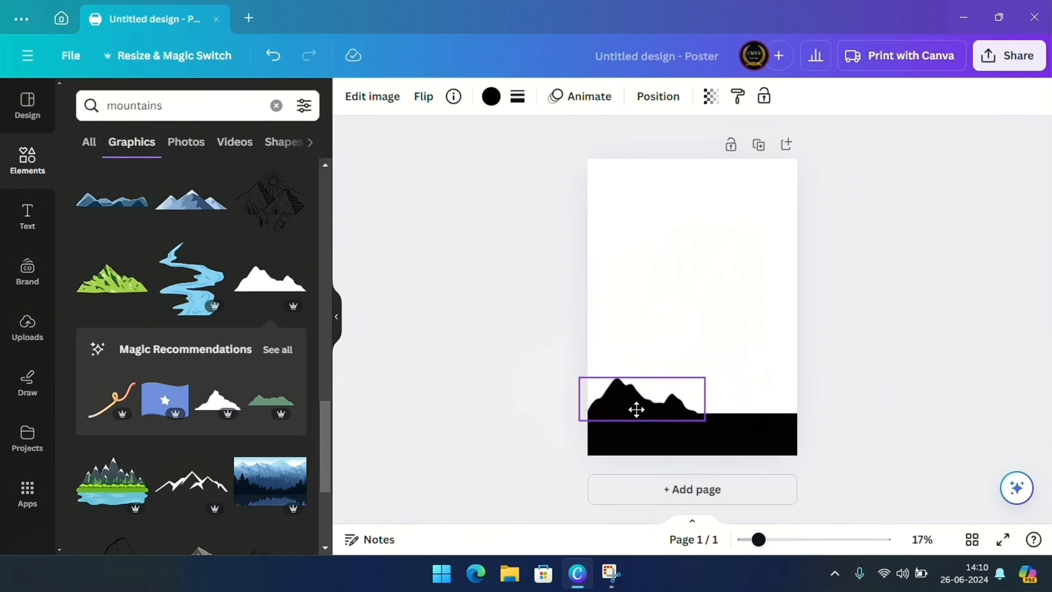
{"action": "left_click", "coordinate": [695, 292]}
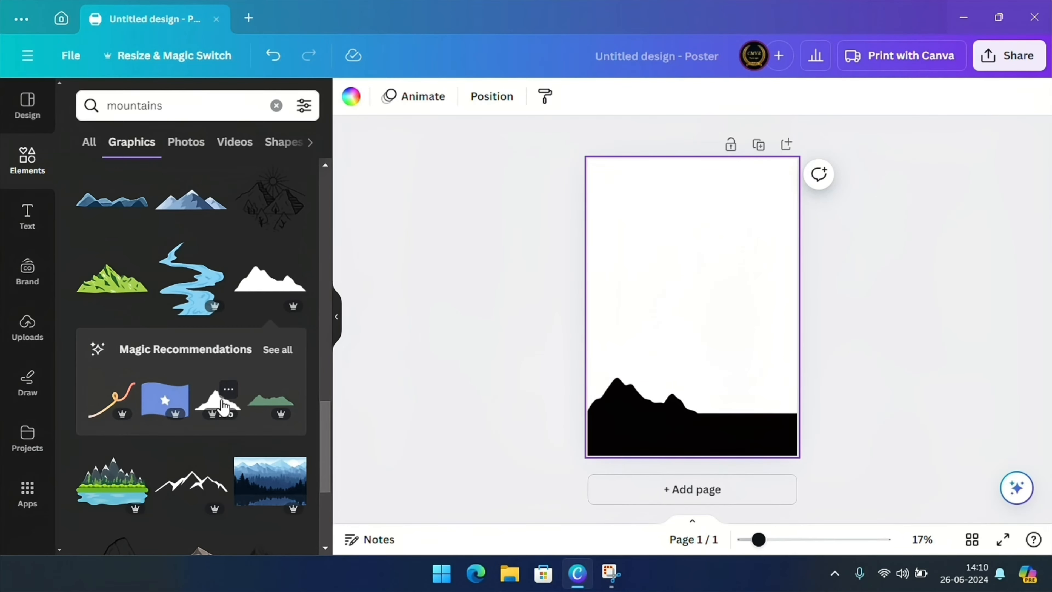
- Add the recommended single-peak mountain silhouette and place it on the right end of the black band, overlapping the page edge
{"action": "left_click", "coordinate": [223, 404]}
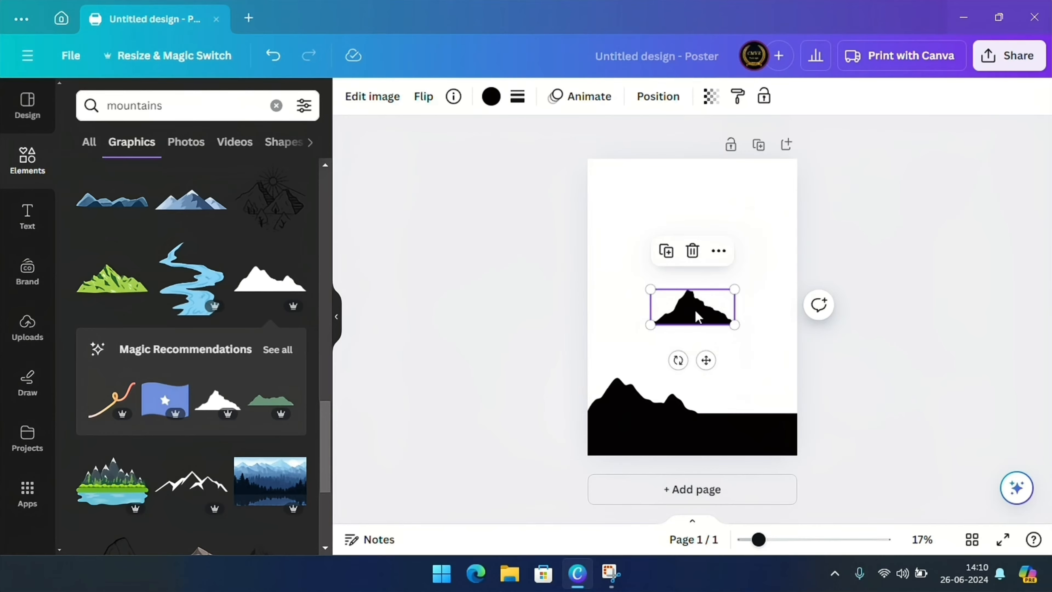
{"action": "left_click_drag", "start_coordinate": [697, 317], "coordinate": [789, 403]}
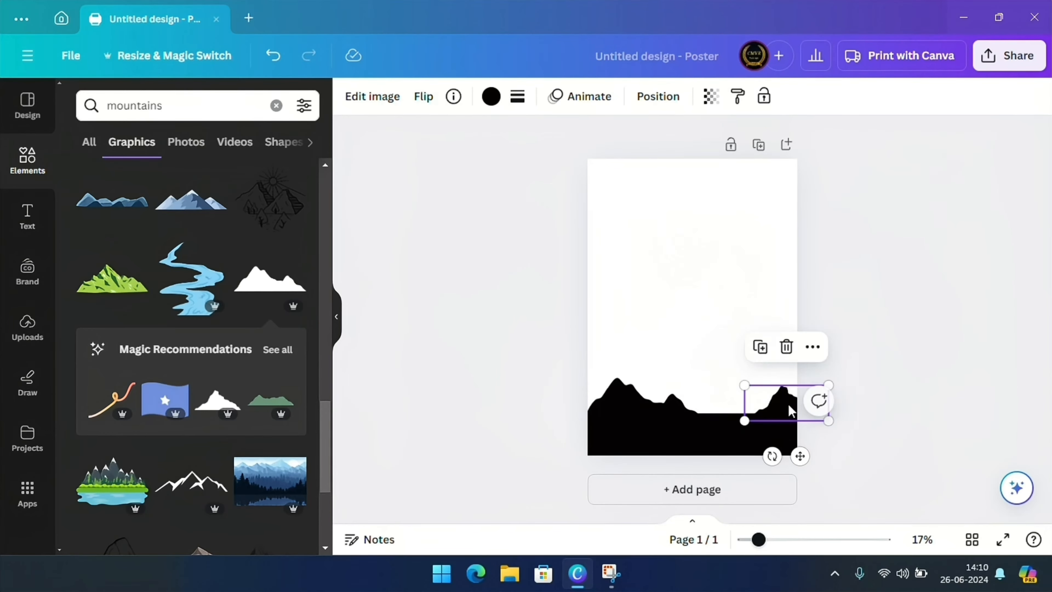
{"action": "left_click", "coordinate": [744, 295]}
- Find the green layered mountain range among the mountain graphics and add it to the poster
{"action": "scroll", "coordinate": [165, 337], "scroll_direction": "down", "scroll_amount": 3}
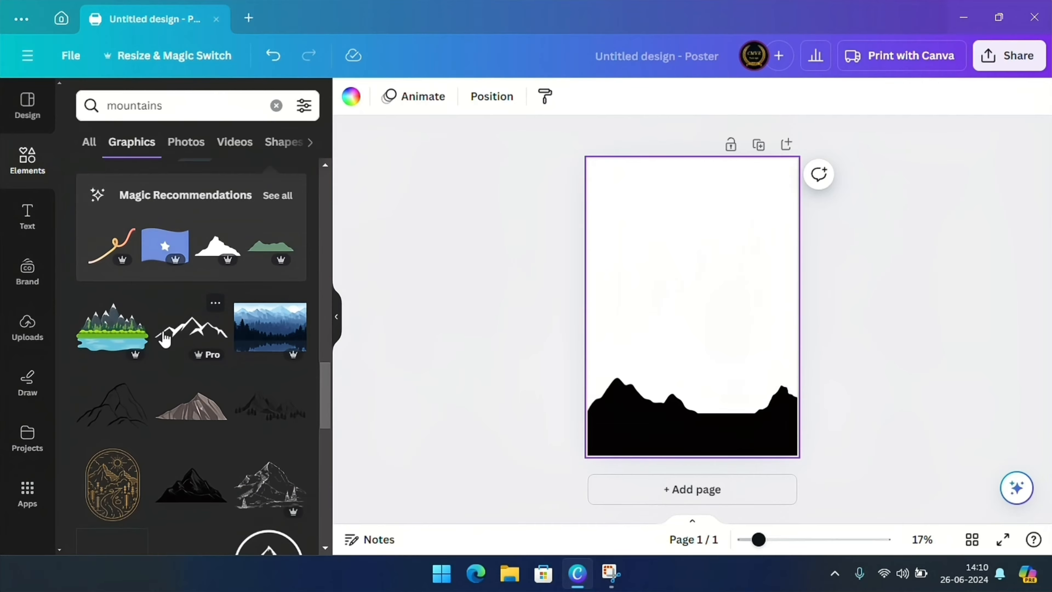
{"action": "scroll", "coordinate": [165, 338], "scroll_direction": "down", "scroll_amount": 2}
{"action": "scroll", "coordinate": [164, 338], "scroll_direction": "down", "scroll_amount": 2}
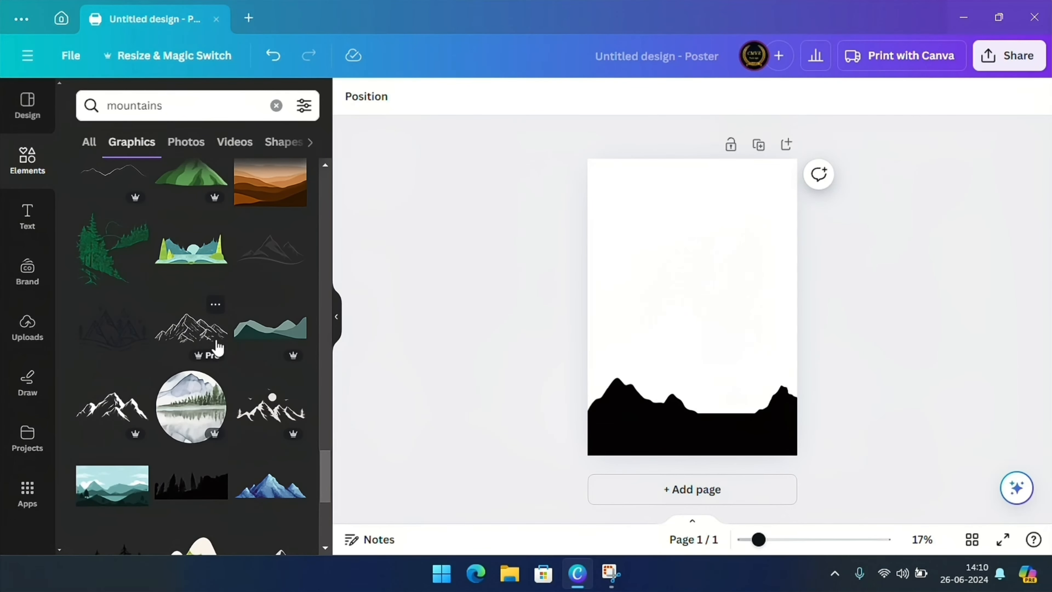
{"action": "left_click", "coordinate": [268, 330]}
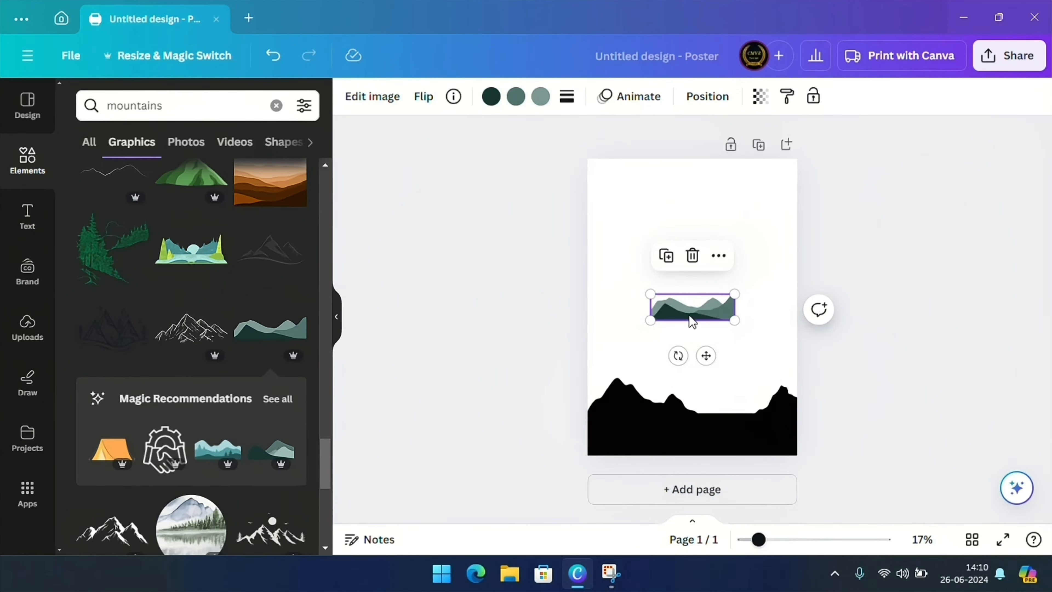
- Recolour the two lighter green layers of the layered mountain range with solid greys
{"action": "left_click", "coordinate": [541, 96]}
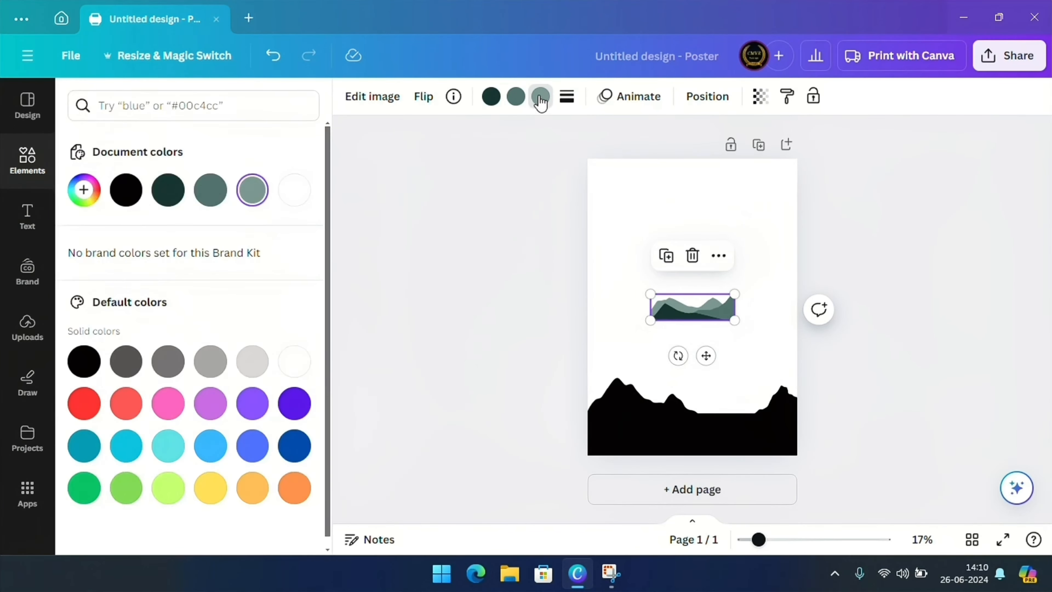
{"action": "left_click", "coordinate": [292, 192]}
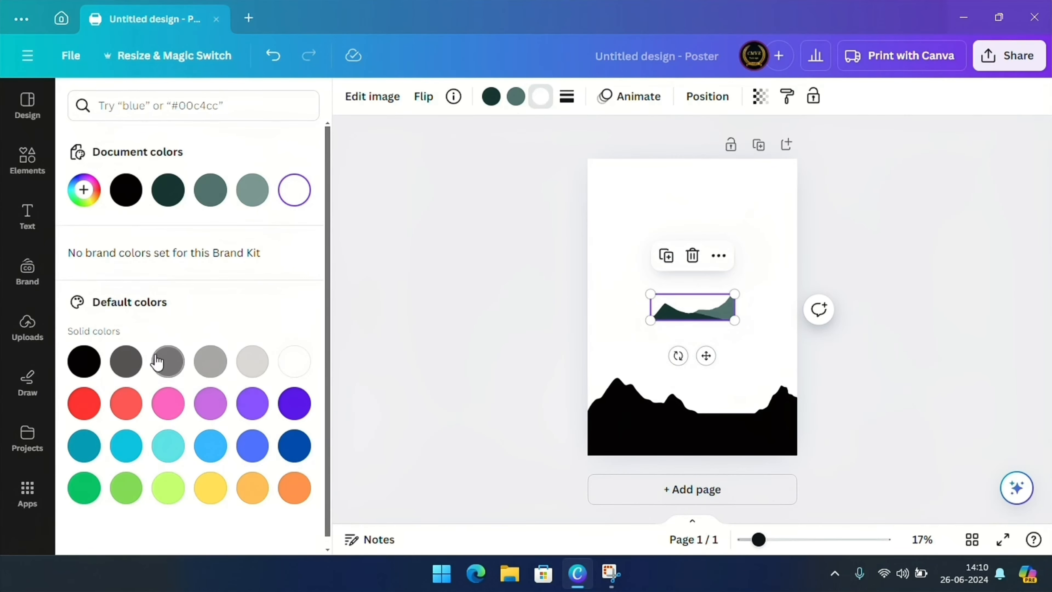
{"action": "left_click", "coordinate": [167, 360]}
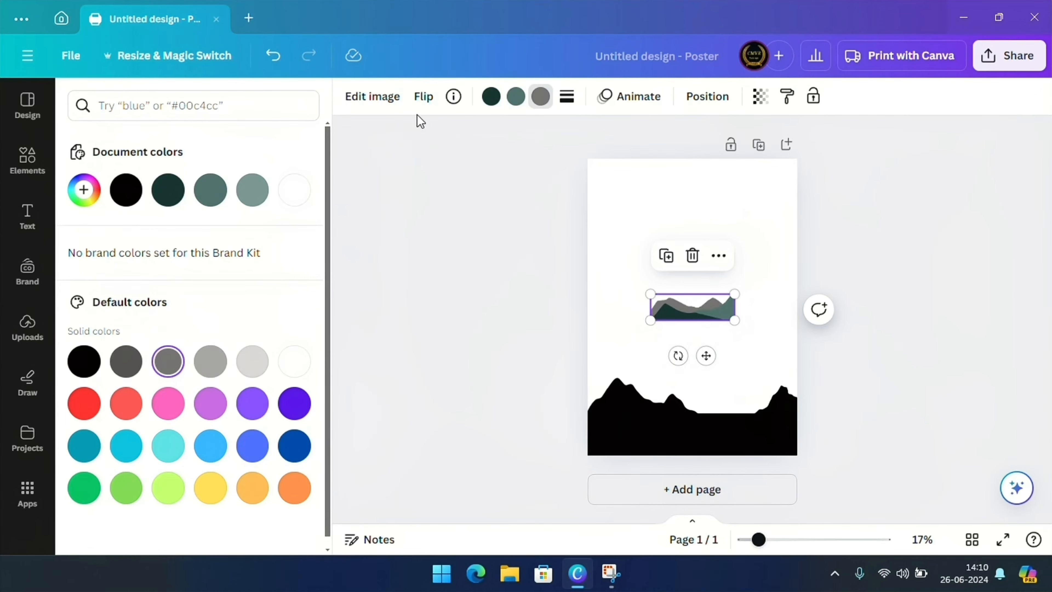
{"action": "left_click", "coordinate": [522, 104]}
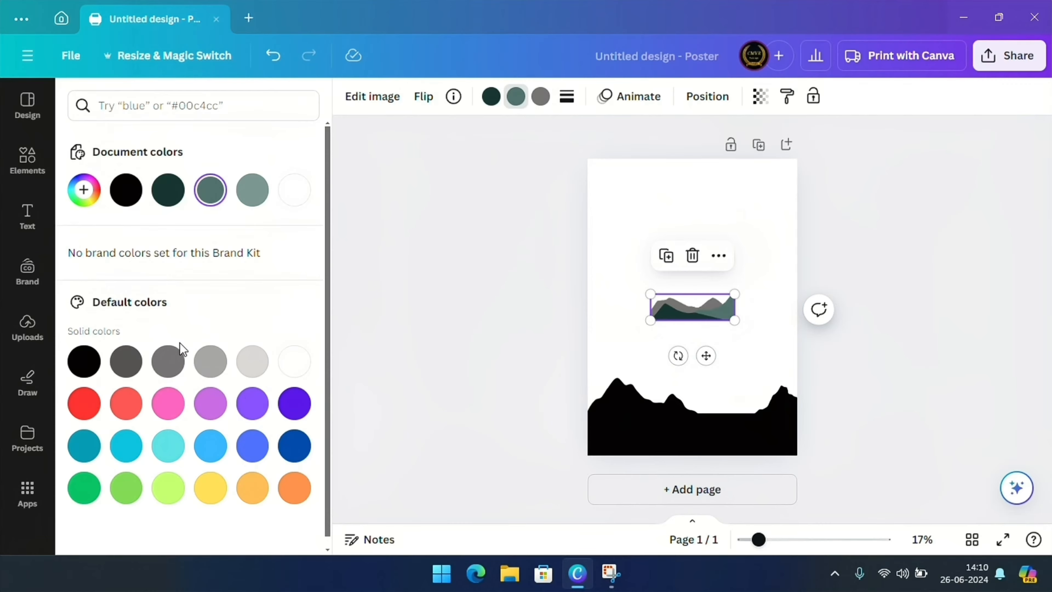
{"action": "left_click", "coordinate": [179, 363]}
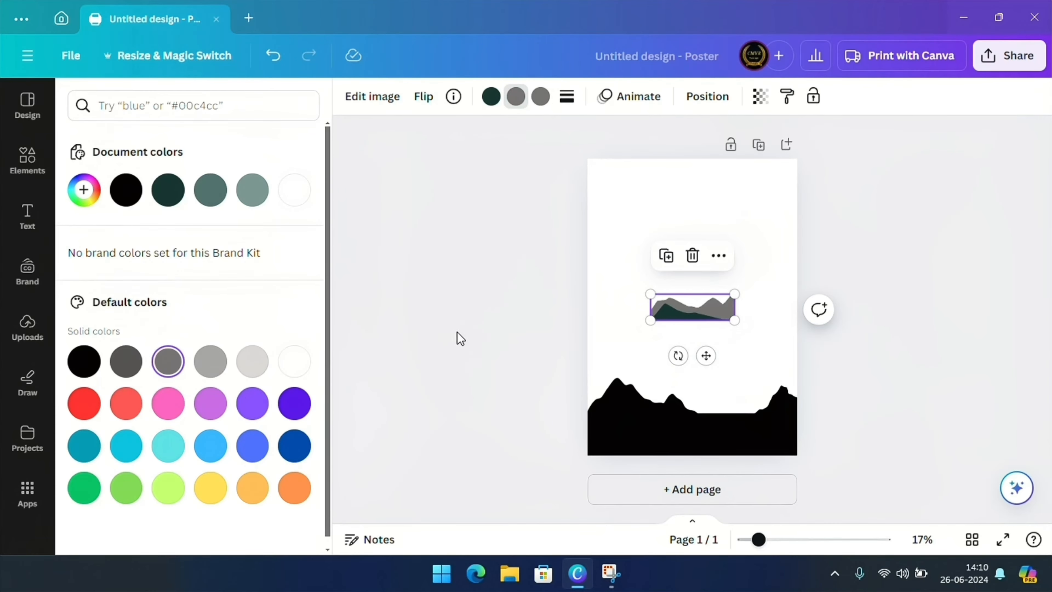
- Enlarge the layered mountain range, move it just above the black silhouettes and flip it horizontally
{"action": "left_click_drag", "start_coordinate": [725, 309], "coordinate": [721, 369]}
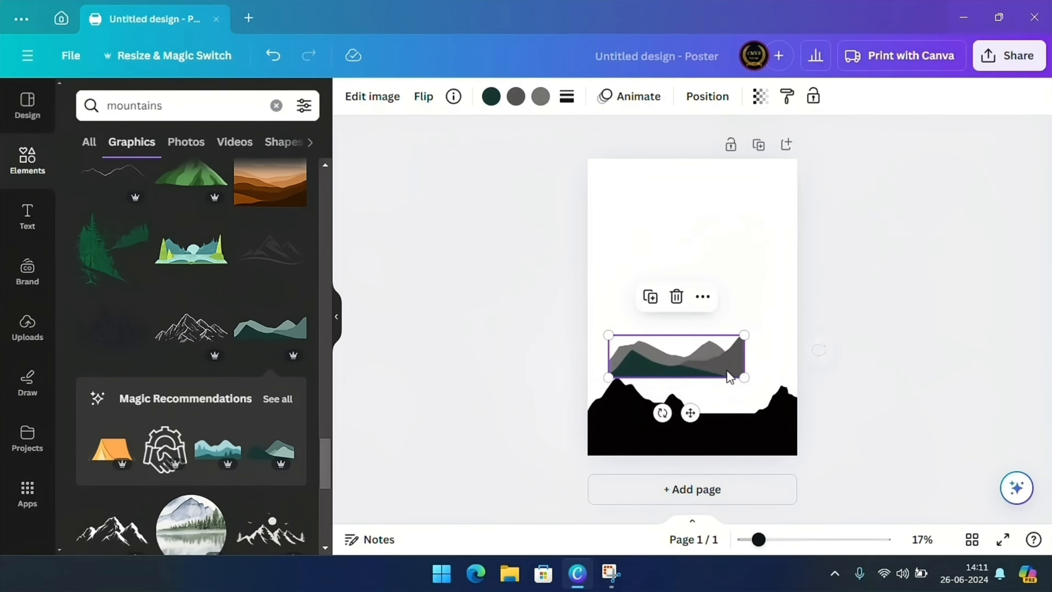
{"action": "left_click", "coordinate": [426, 104]}
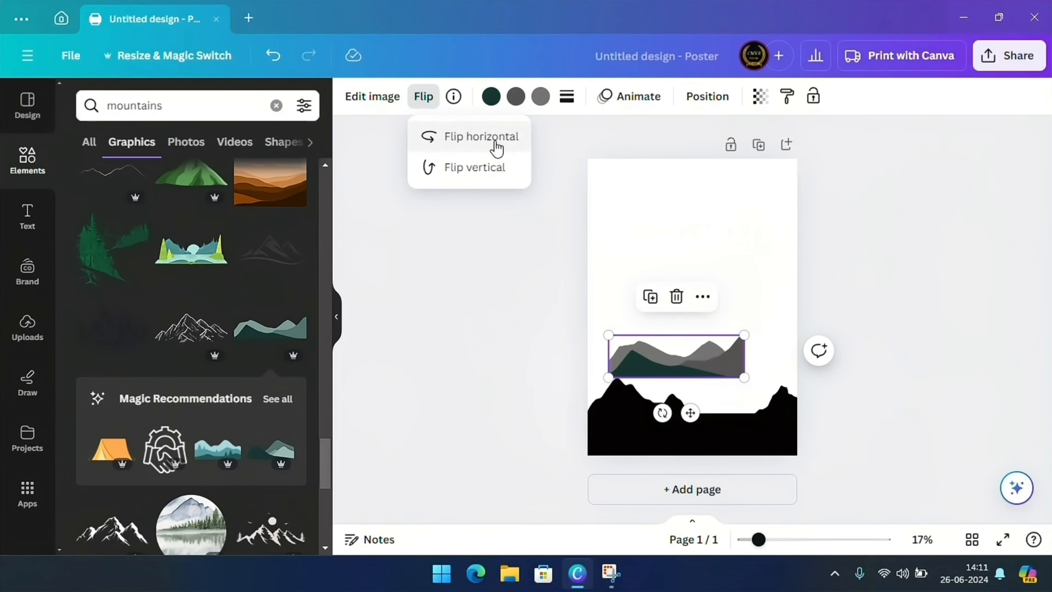
{"action": "left_click", "coordinate": [496, 145]}
- Move the flipped mountain range down and left so it overlaps the left black mountain silhouette
{"action": "mouse_move", "coordinate": [659, 362]}
{"action": "left_mouse_down"}
{"action": "mouse_move", "coordinate": [644, 378]}
{"action": "mouse_move", "coordinate": [665, 357]}
{"action": "left_mouse_up"}
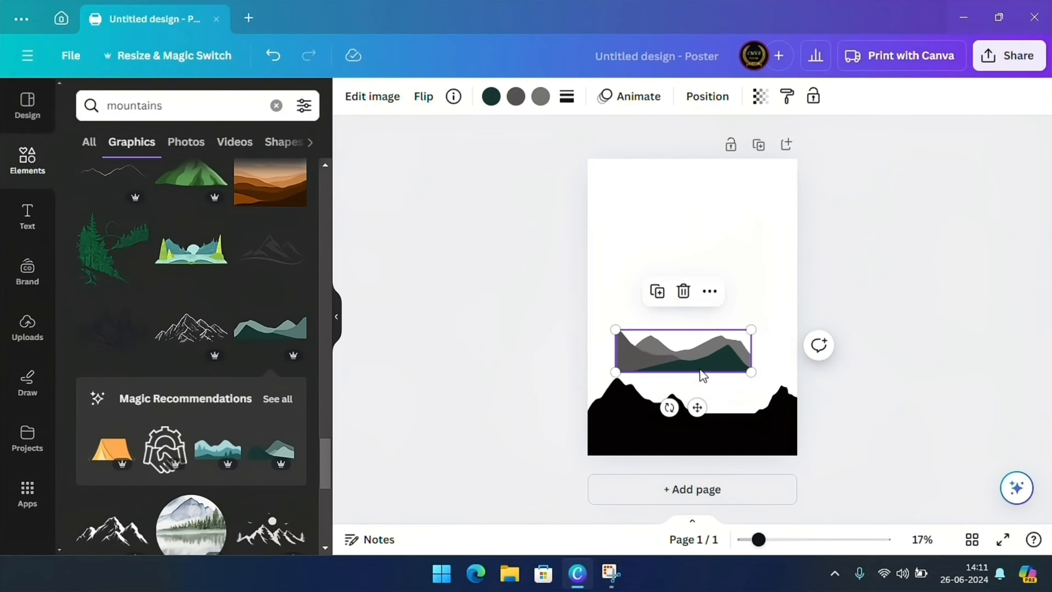
{"action": "left_click", "coordinate": [451, 348]}
{"action": "left_click", "coordinate": [654, 365]}
{"action": "left_click_drag", "start_coordinate": [655, 367], "coordinate": [631, 391]}
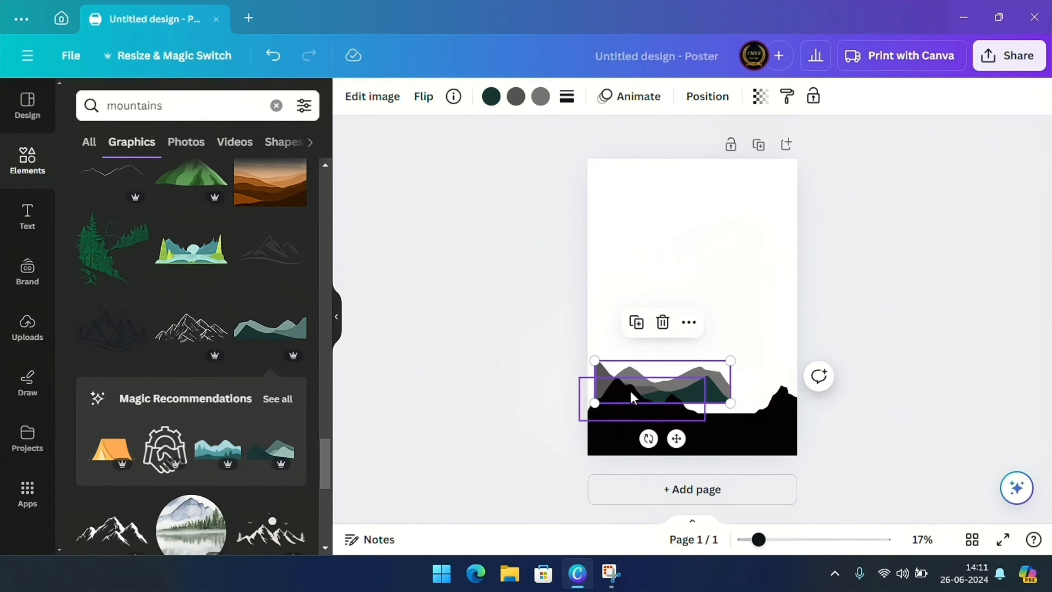
- Enlarge the layered mountain range and position it to span the full poster width, with its base meeting the black ground
{"action": "left_click_drag", "start_coordinate": [703, 376], "coordinate": [768, 494]}
{"action": "left_click_drag", "start_coordinate": [723, 402], "coordinate": [747, 379]}
{"action": "left_click_drag", "start_coordinate": [791, 416], "coordinate": [814, 423]}
{"action": "left_click_drag", "start_coordinate": [725, 412], "coordinate": [723, 396]}
{"action": "left_click", "coordinate": [863, 439]}
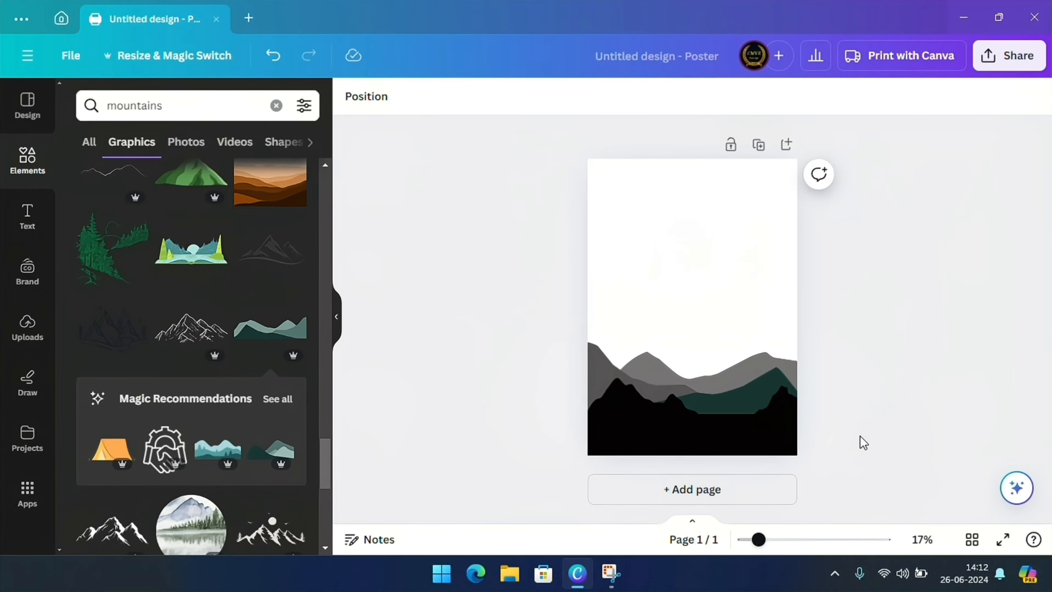
- Recolour the remaining dark green layer of the mountain range with the solid dark grey
{"action": "left_click", "coordinate": [723, 401]}
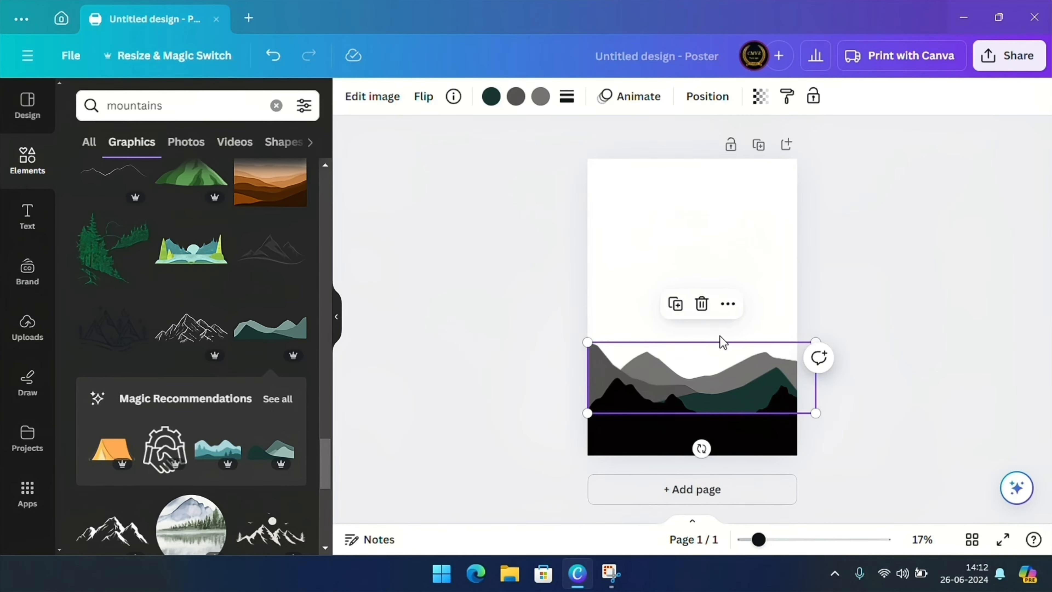
{"action": "left_click", "coordinate": [491, 97]}
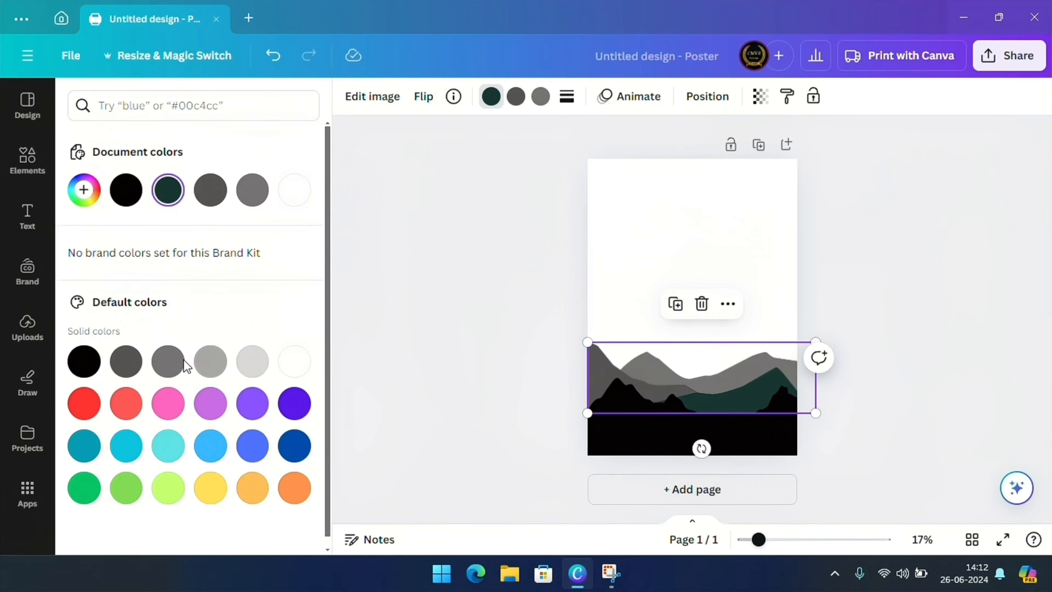
{"action": "left_click", "coordinate": [124, 363]}
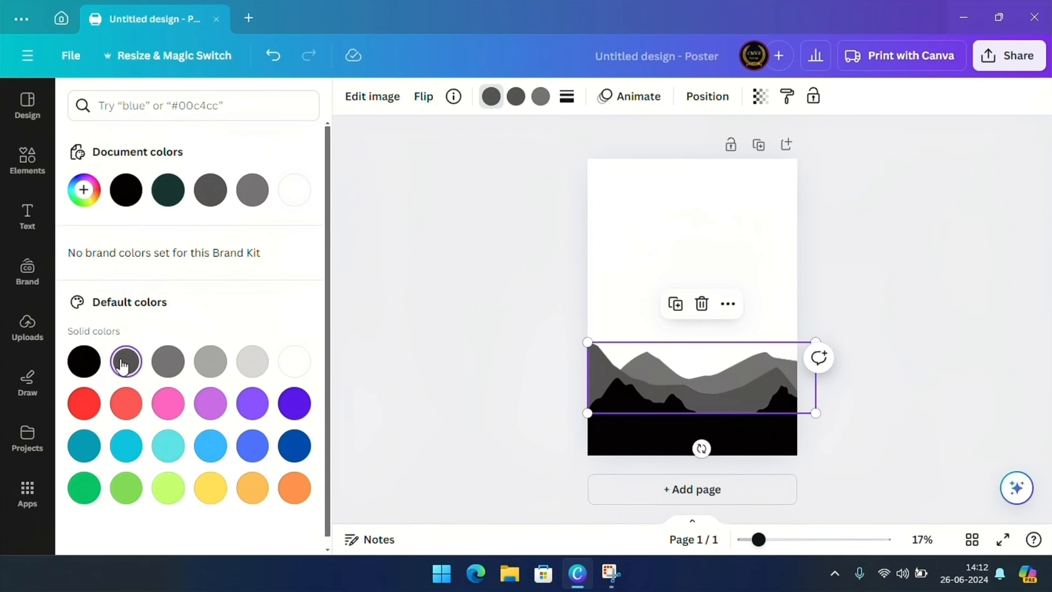
{"action": "left_click", "coordinate": [373, 344]}
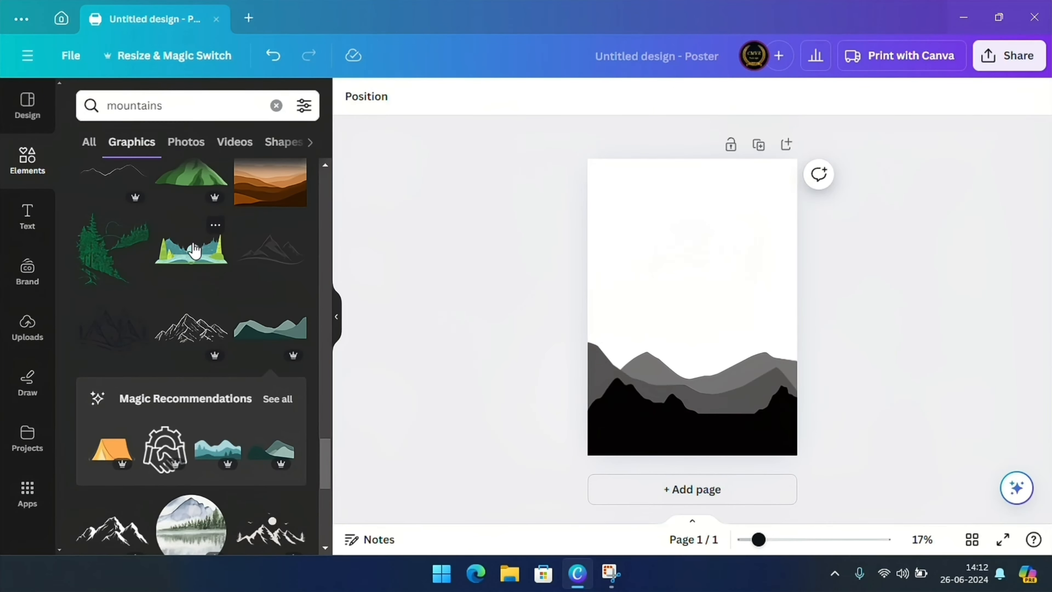
- Find the sparse grass-blade silhouette among the "grass" graphics and place it on the black ground between the two black mountain peaks
{"action": "left_click", "coordinate": [276, 105]}
{"action": "type", "text": "grass"}
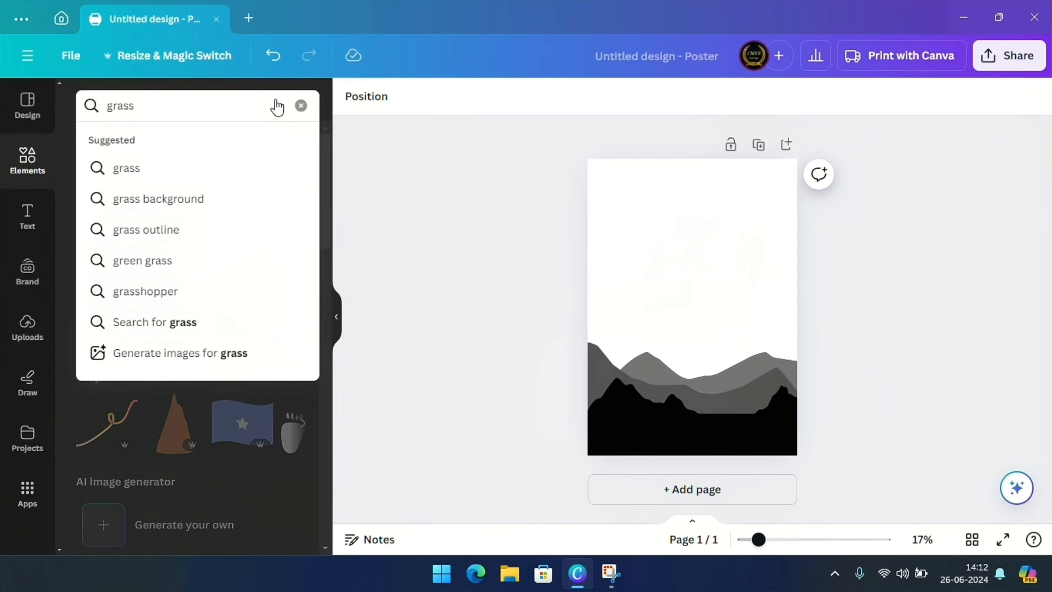
{"action": "key", "text": "Return"}
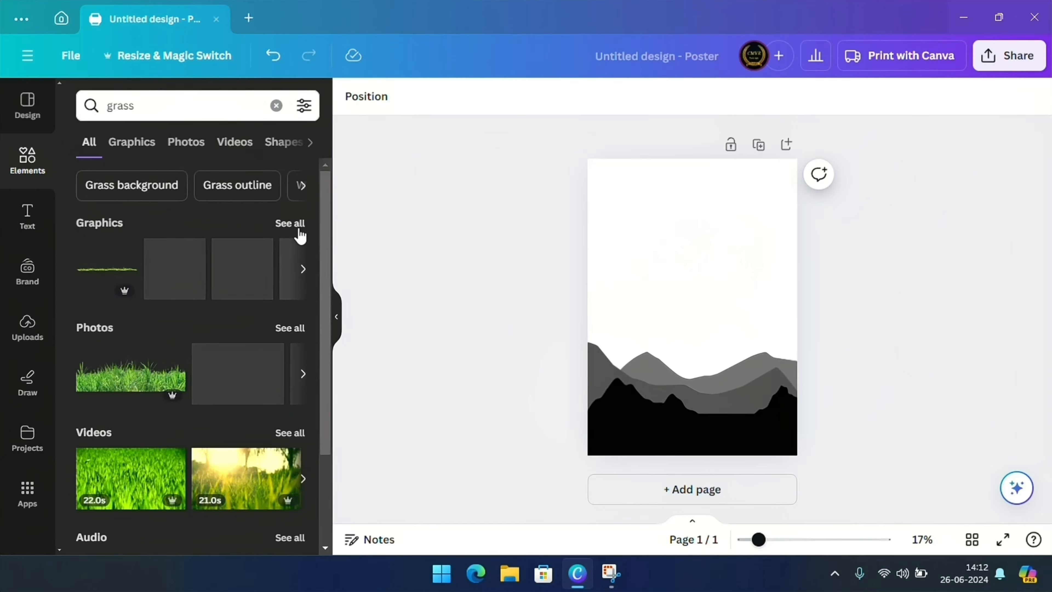
{"action": "left_click", "coordinate": [290, 223]}
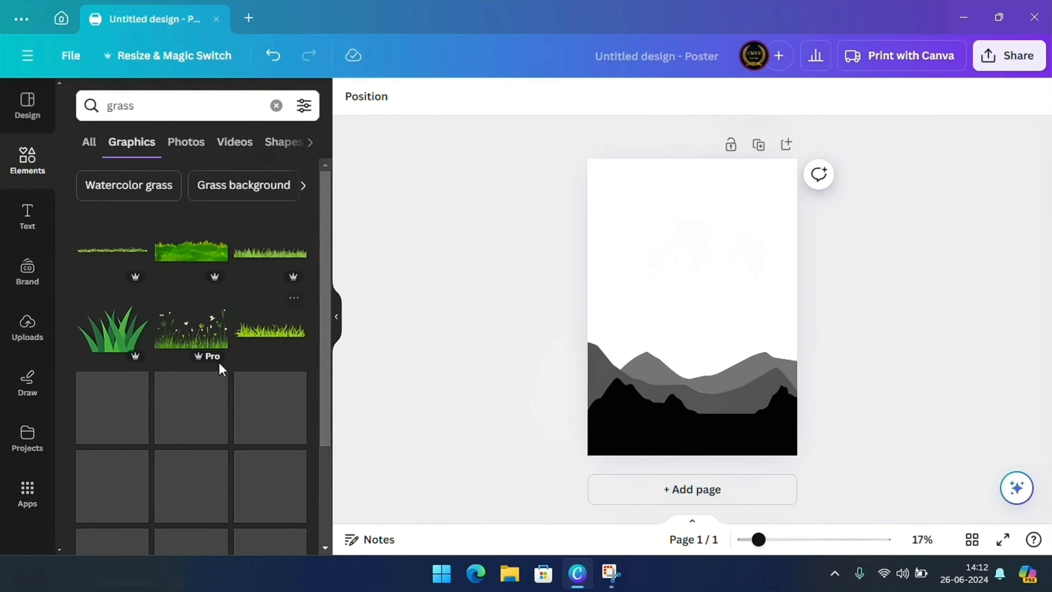
{"action": "scroll", "coordinate": [210, 362], "scroll_direction": "down", "scroll_amount": 2}
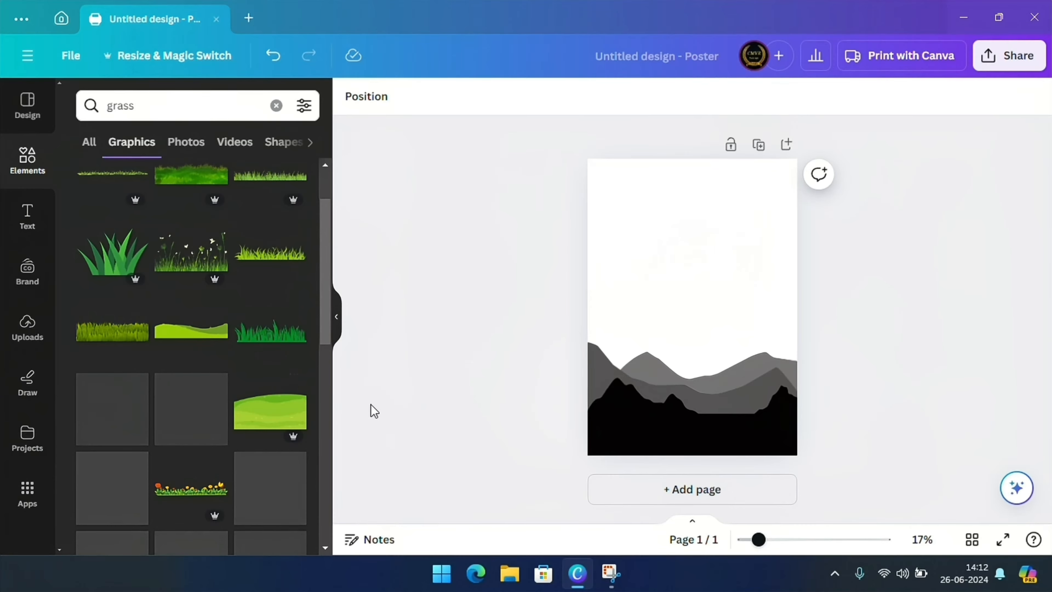
{"action": "scroll", "coordinate": [206, 410], "scroll_direction": "down", "scroll_amount": 3}
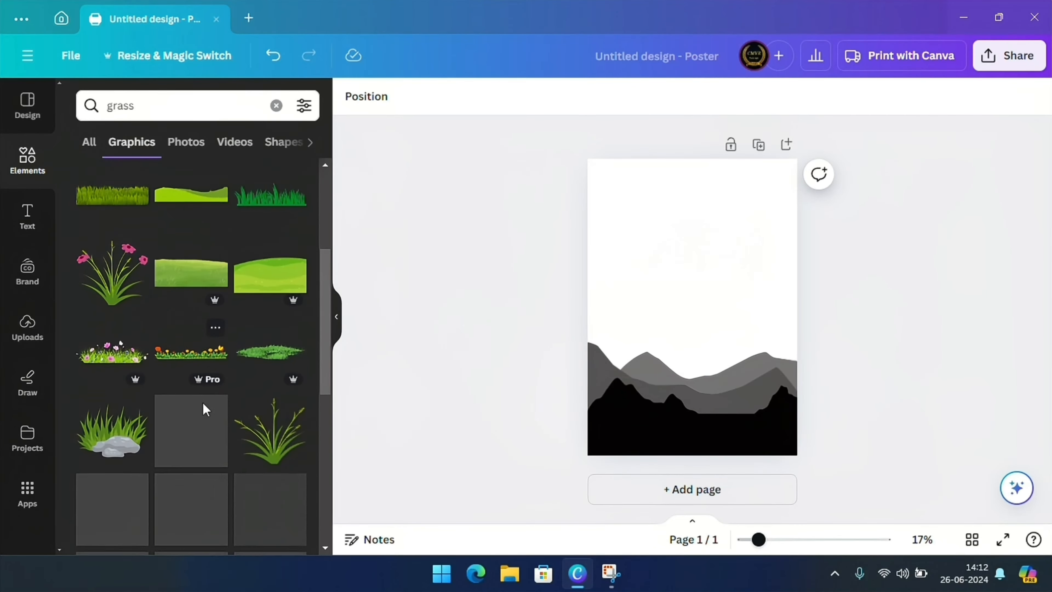
{"action": "scroll", "coordinate": [199, 417], "scroll_direction": "down", "scroll_amount": 2}
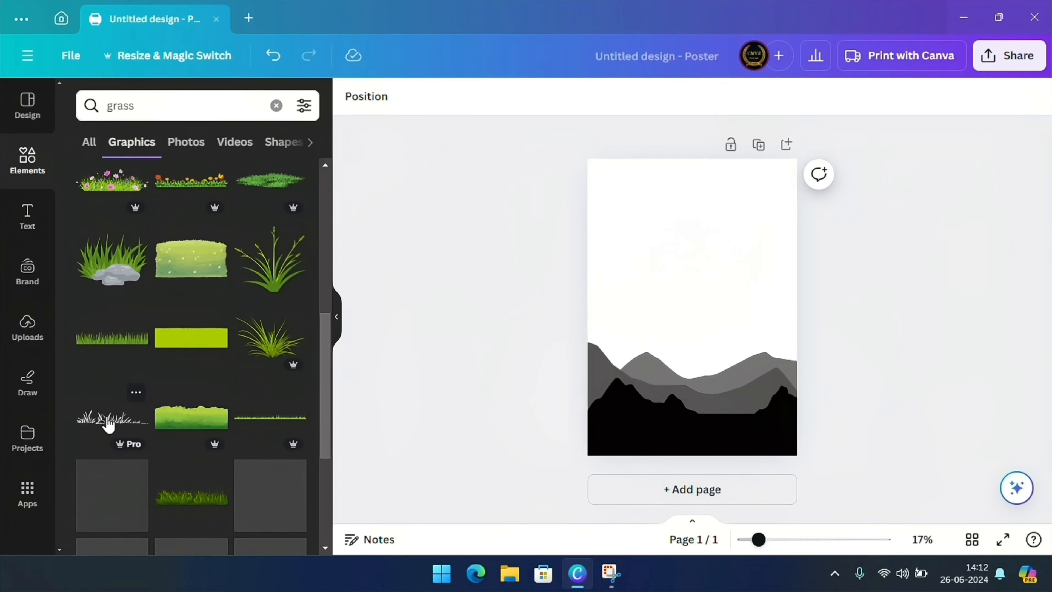
{"action": "left_click", "coordinate": [106, 420]}
{"action": "left_click_drag", "start_coordinate": [706, 354], "coordinate": [745, 453]}
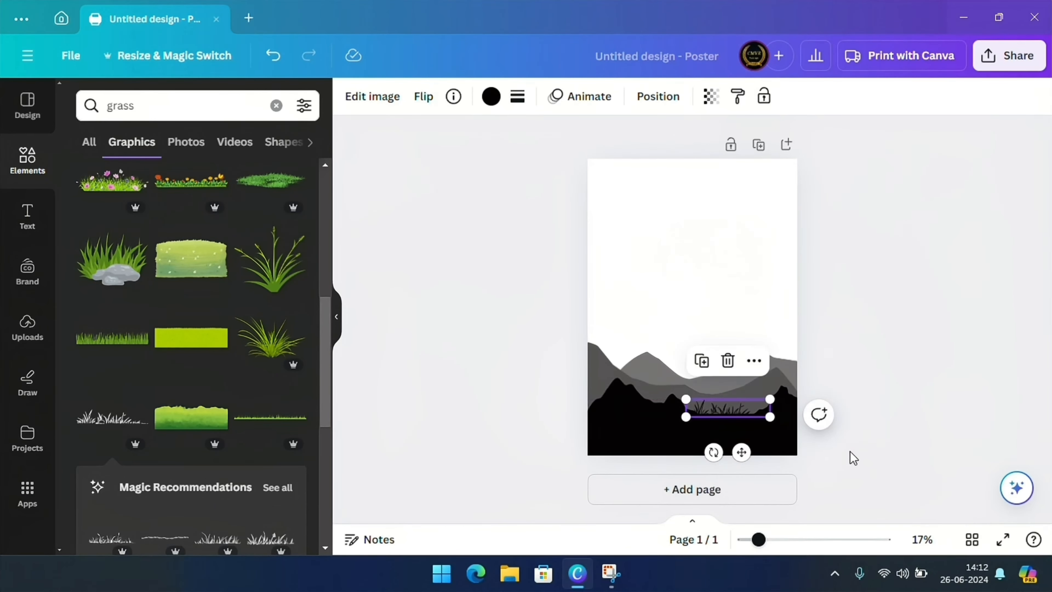
{"action": "left_click", "coordinate": [854, 458]}
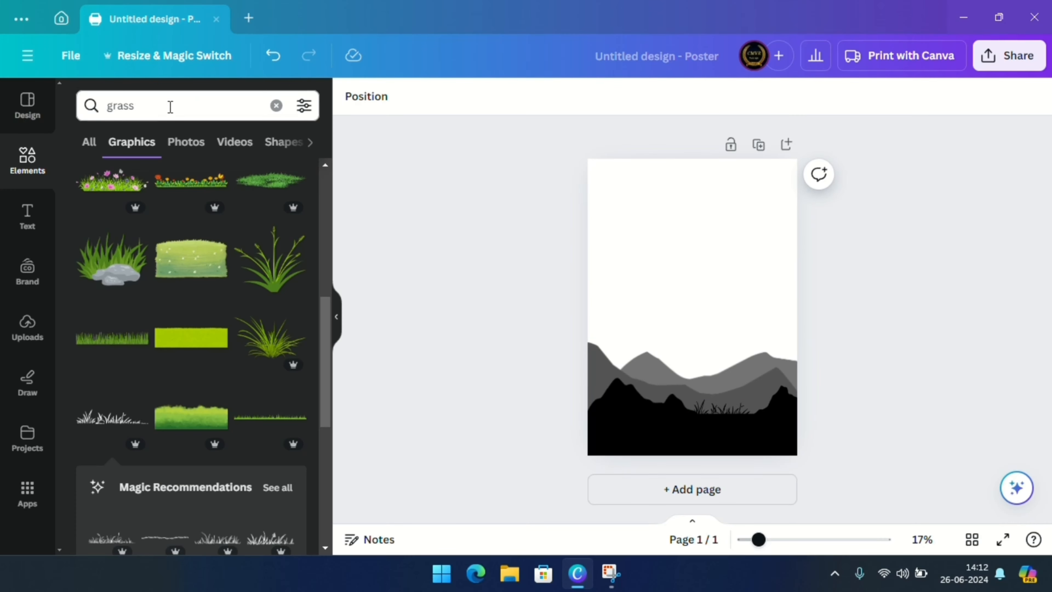
- Search the graphics for "ram ji" and add the black silhouette of the standing archer to the poster
{"action": "left_click", "coordinate": [276, 105]}
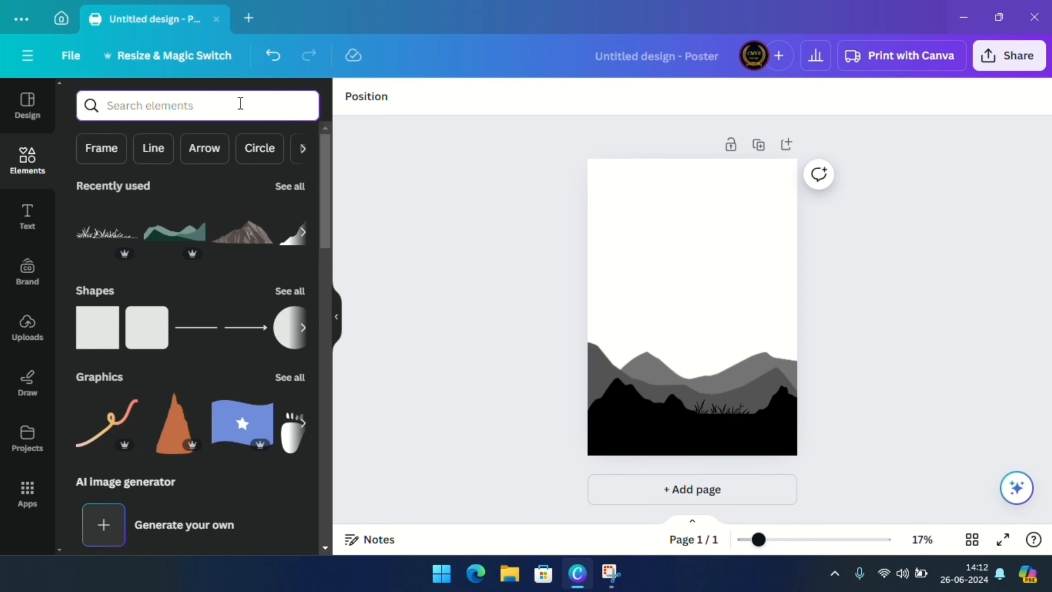
{"action": "type", "text": "ram ji"}
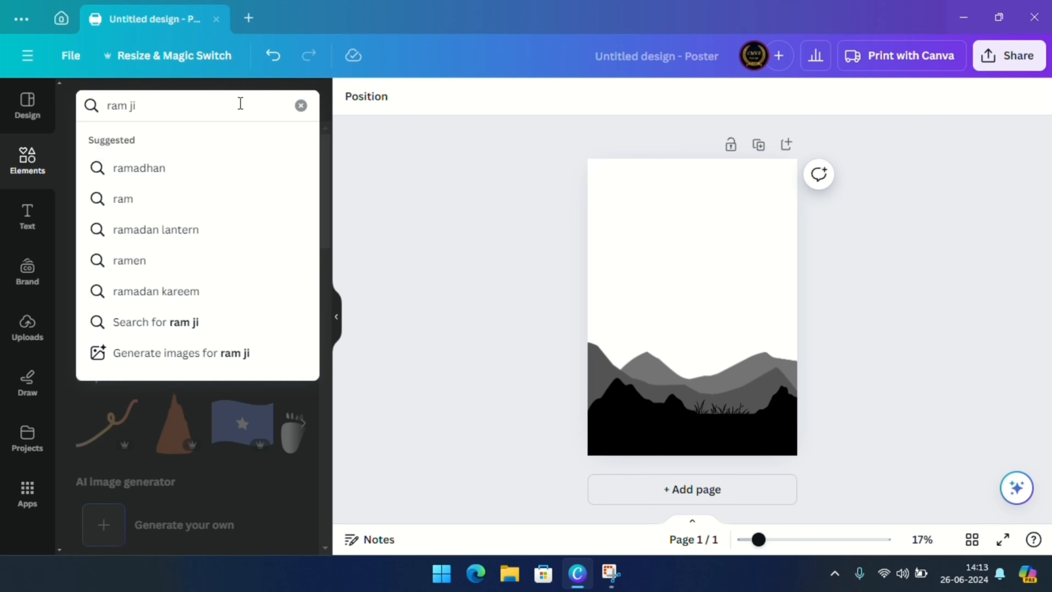
{"action": "key", "text": "Return"}
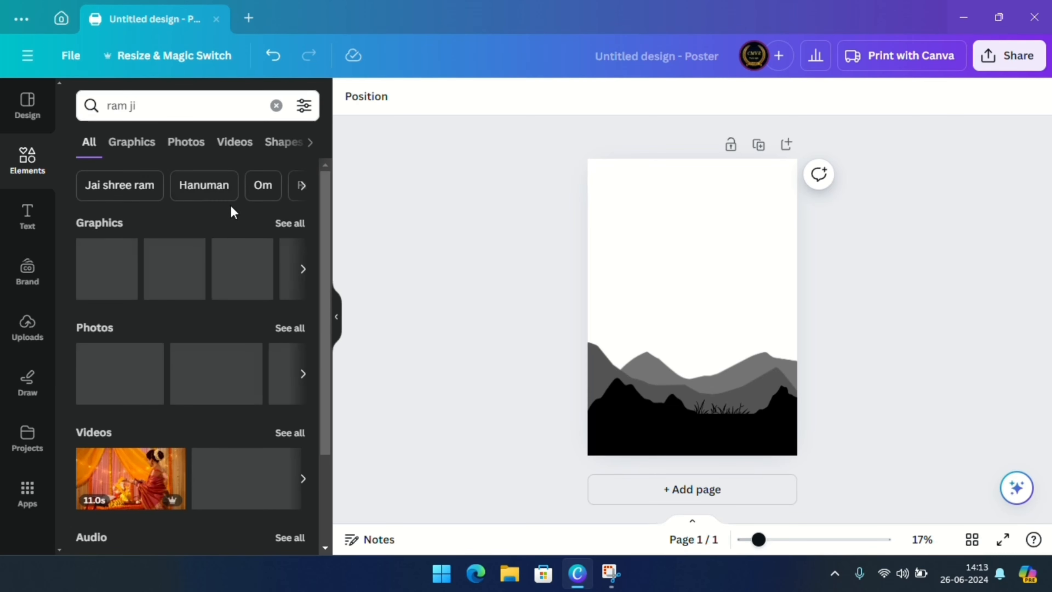
{"action": "left_click", "coordinate": [288, 226]}
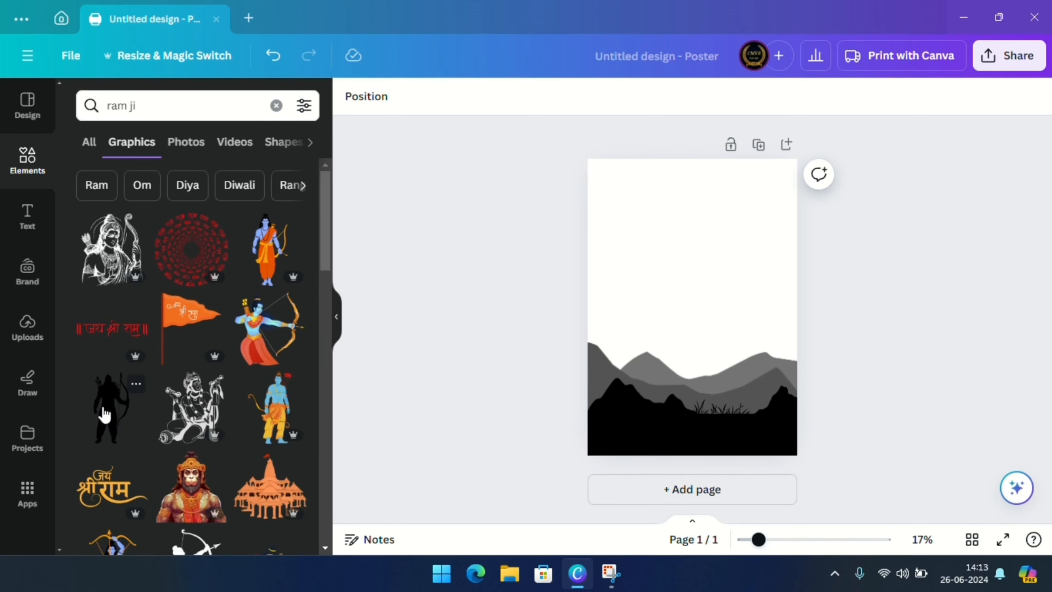
{"action": "left_click", "coordinate": [105, 414]}
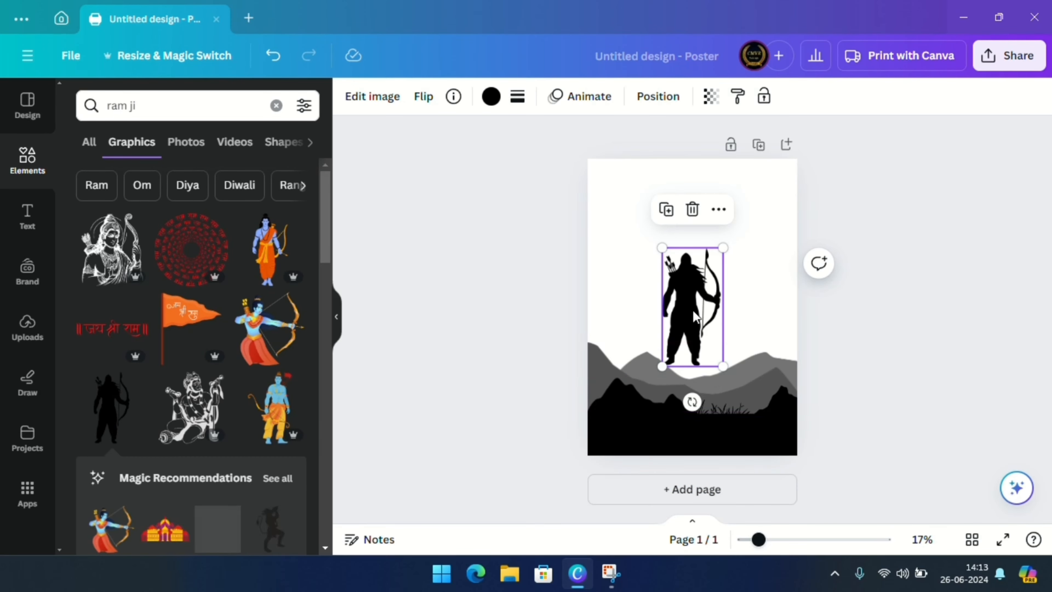
- Enlarge the archer silhouette and stand it on the black ground at the grass, filling the right half of the poster
{"action": "left_click_drag", "start_coordinate": [691, 308], "coordinate": [728, 355]}
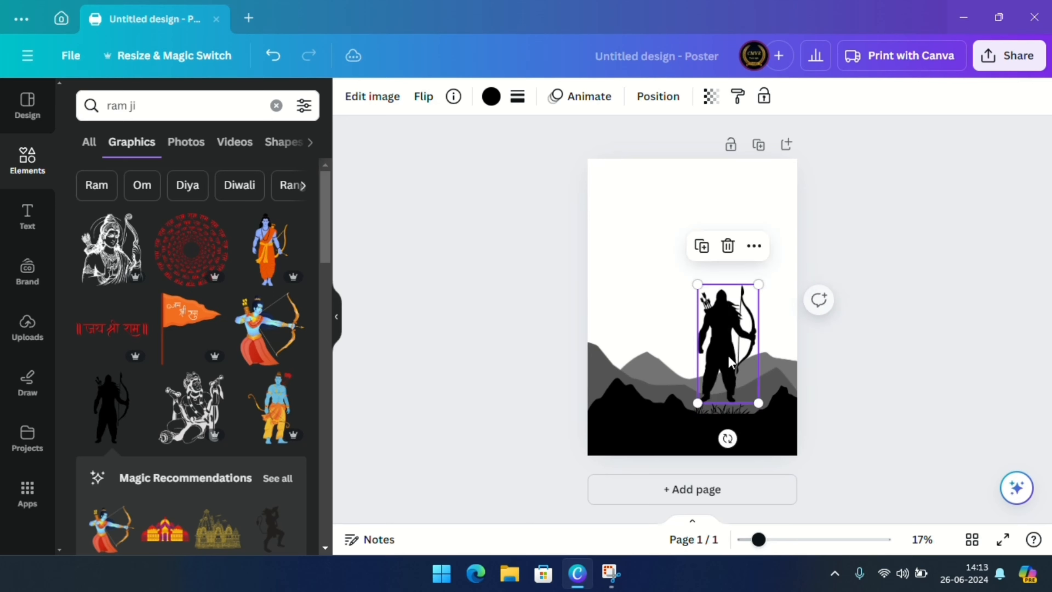
{"action": "left_click_drag", "start_coordinate": [695, 403], "coordinate": [668, 461]}
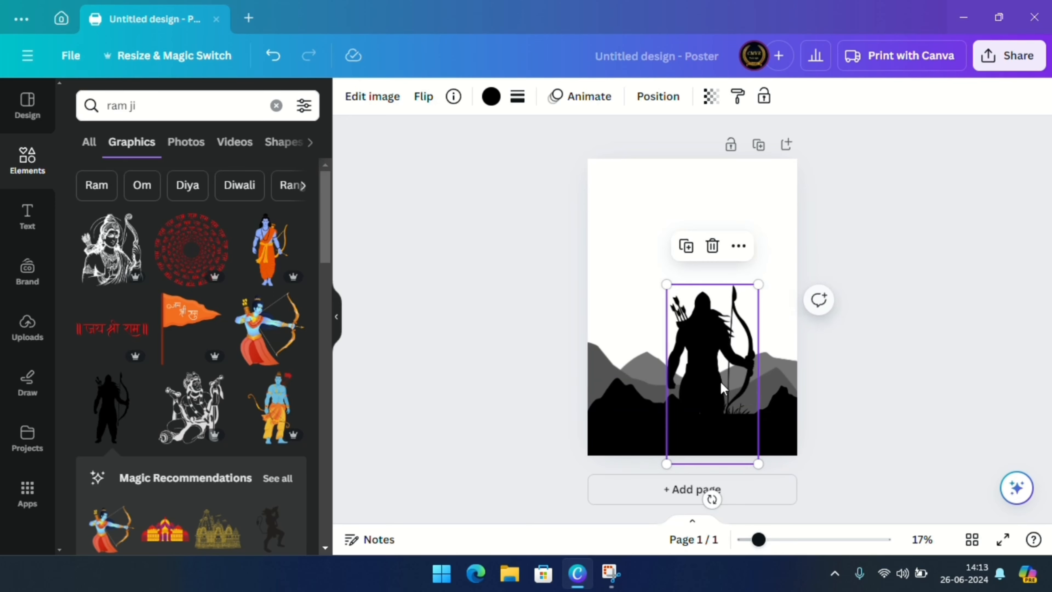
{"action": "left_click_drag", "start_coordinate": [719, 381], "coordinate": [742, 347]}
{"action": "left_click", "coordinate": [913, 367]}
{"action": "left_click", "coordinate": [742, 348]}
{"action": "left_click", "coordinate": [895, 399]}
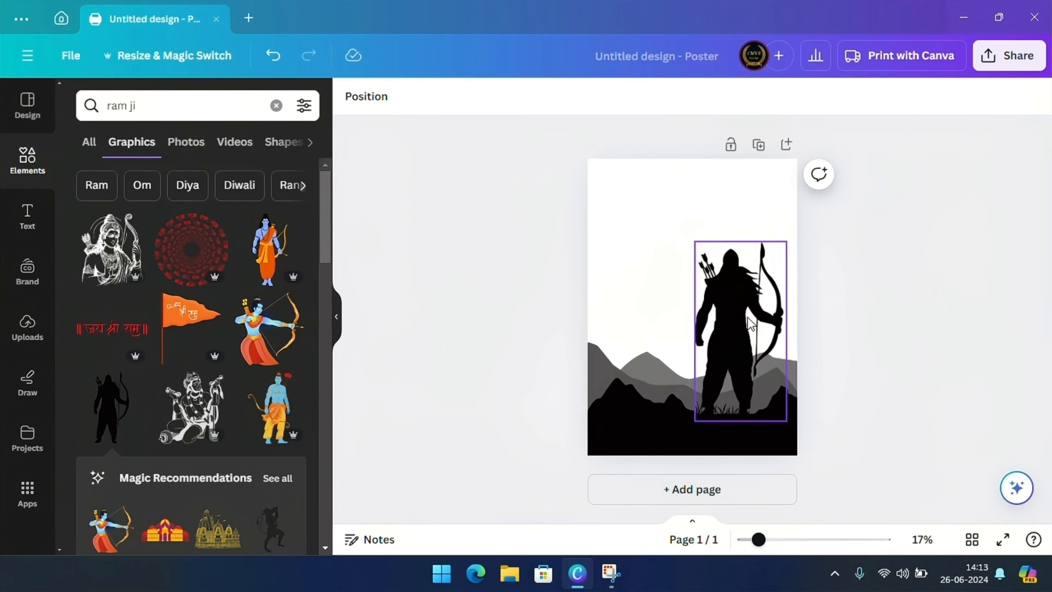
{"action": "left_click", "coordinate": [750, 278]}
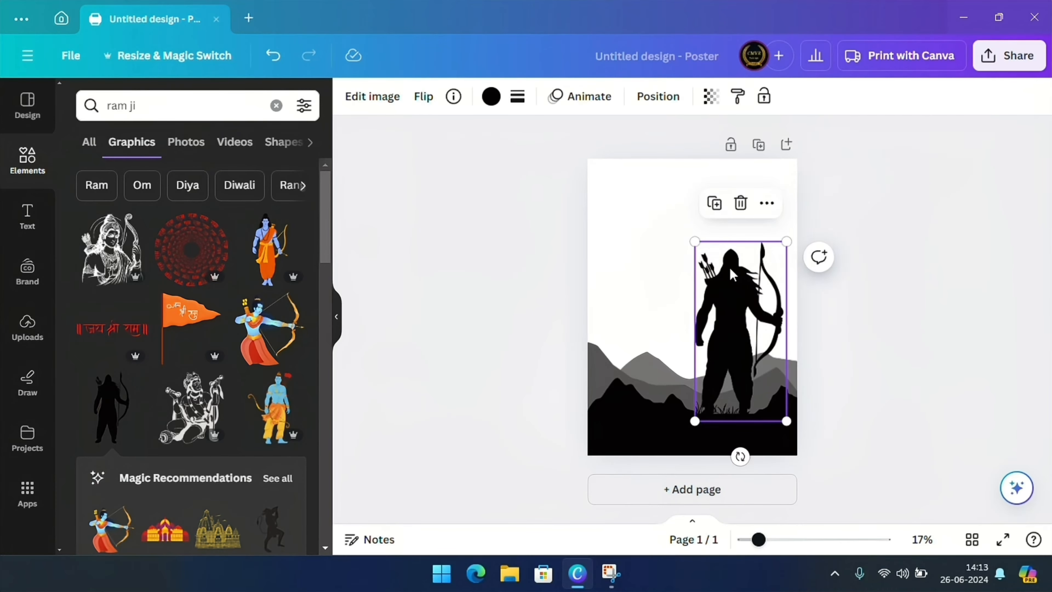
{"action": "left_click_drag", "start_coordinate": [696, 242], "coordinate": [680, 219]}
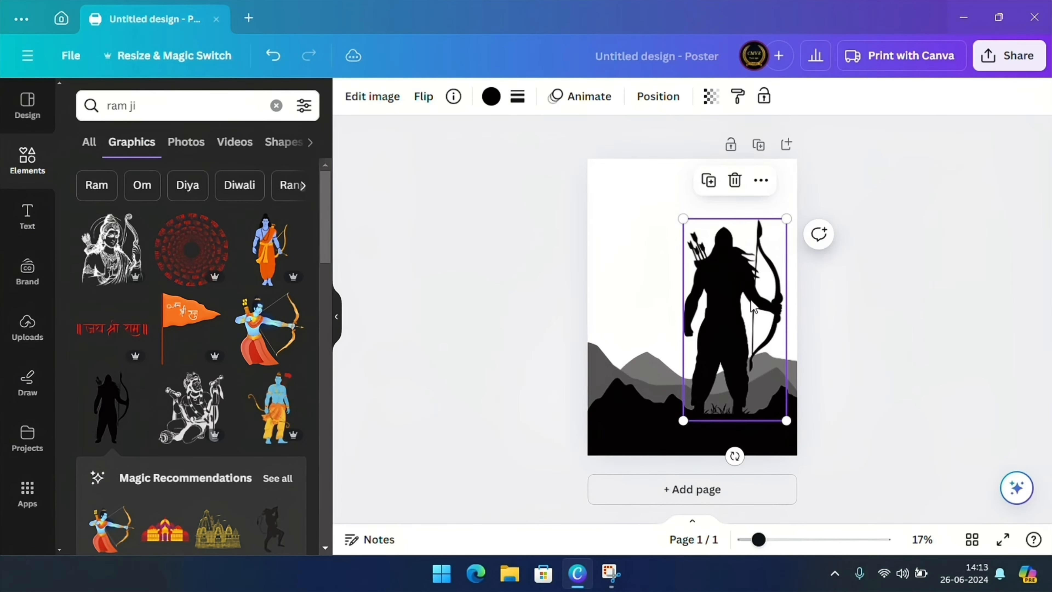
{"action": "left_click", "coordinate": [906, 355]}
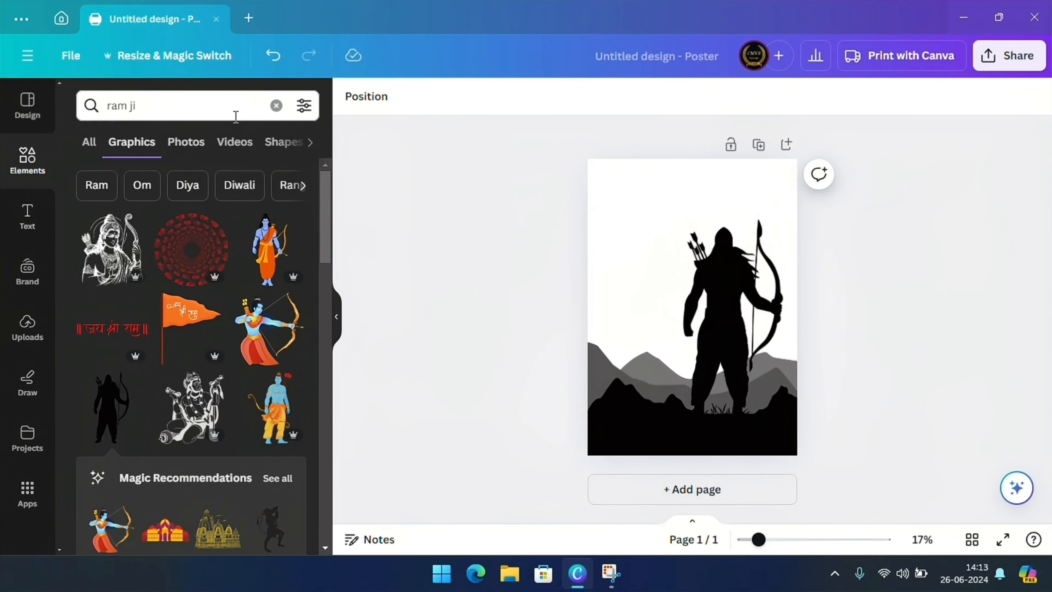
- Search the graphics for "hanuman" and add the silhouette of the figure holding a flag
{"action": "left_click", "coordinate": [276, 105]}
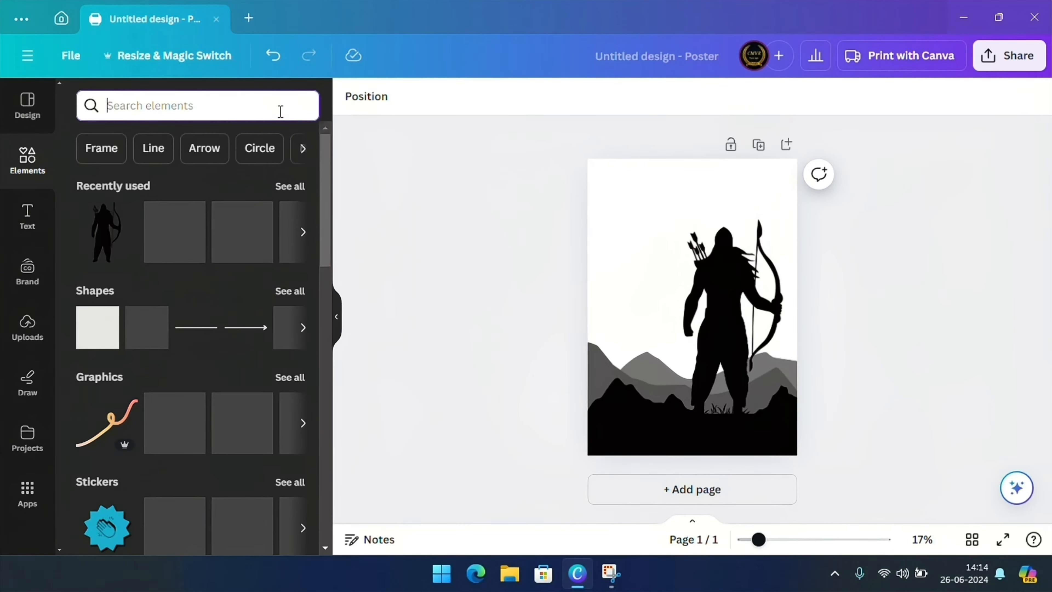
{"action": "type", "text": "ha"}
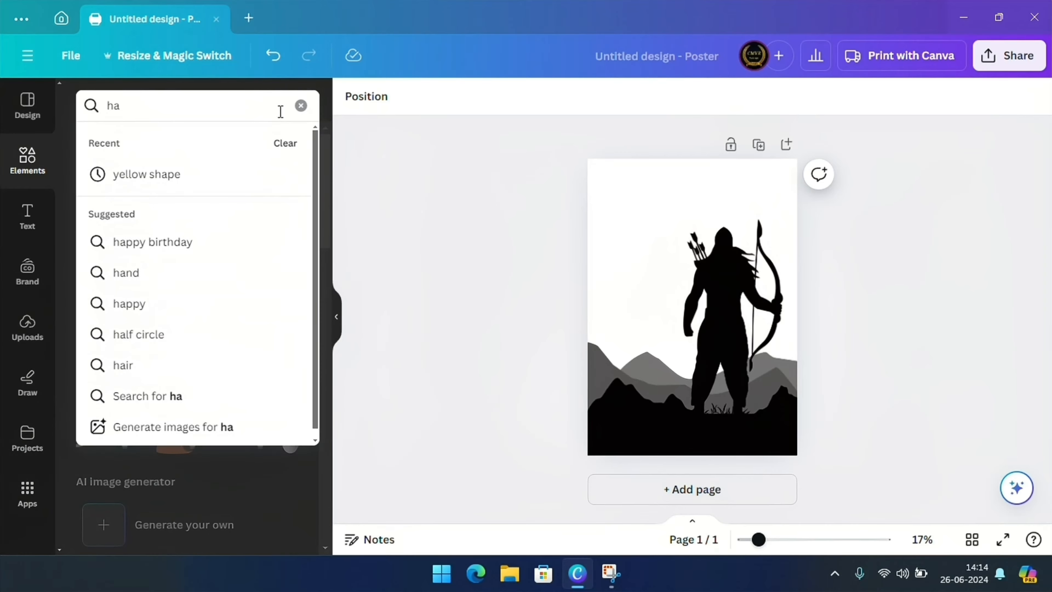
{"action": "type", "text": "numan"}
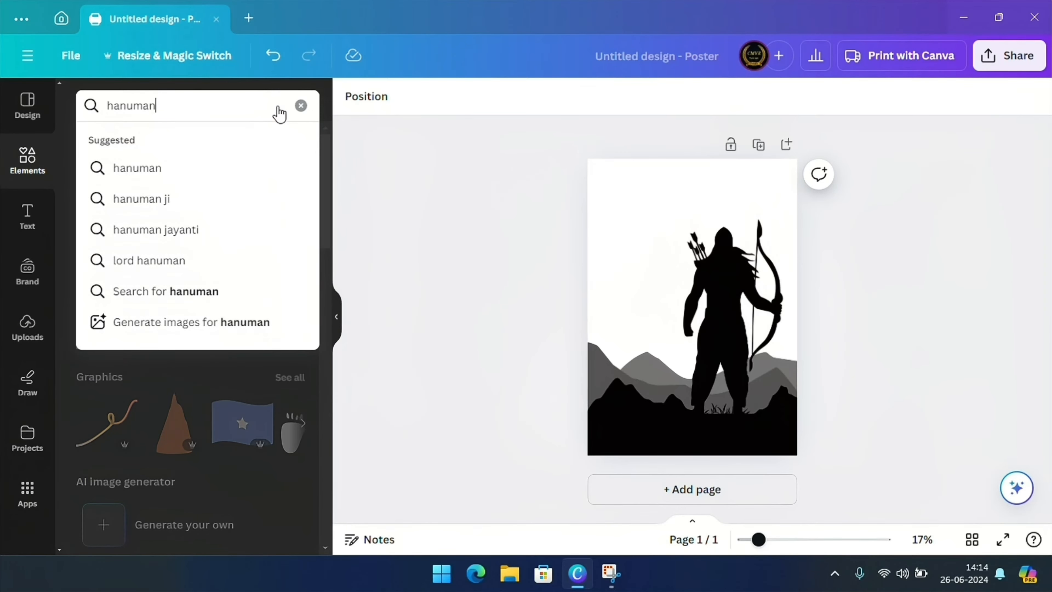
{"action": "key", "text": "Return"}
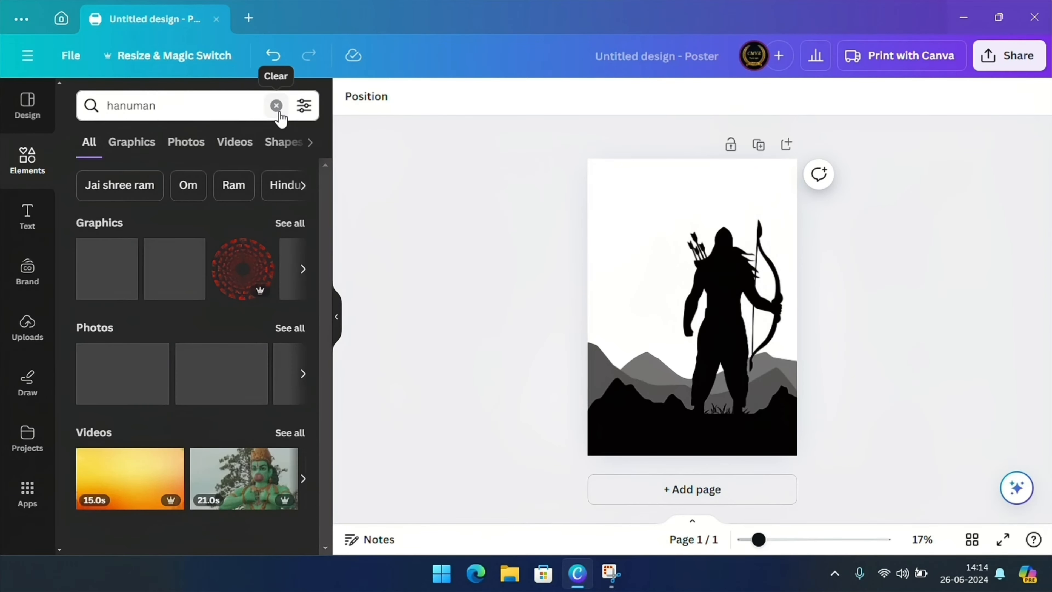
{"action": "left_click", "coordinate": [289, 225]}
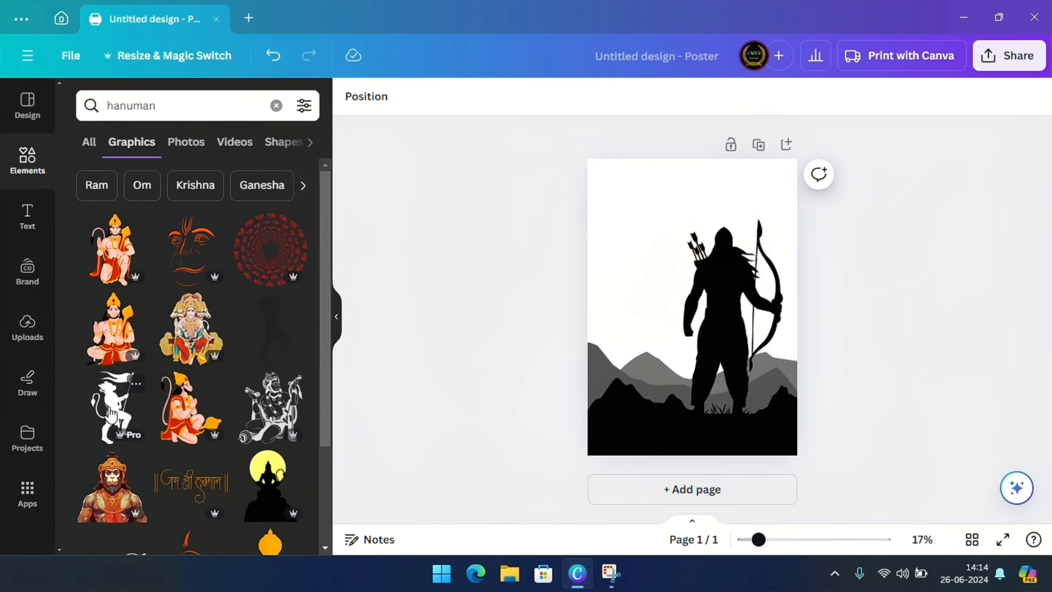
{"action": "left_click", "coordinate": [111, 412]}
- Shrink the flag-bearing Hanuman silhouette and place it on top of the left black mountain peak, facing the archer
{"action": "left_click_drag", "start_coordinate": [662, 343], "coordinate": [585, 343]}
{"action": "left_click_drag", "start_coordinate": [648, 399], "coordinate": [620, 358]}
{"action": "left_click", "coordinate": [648, 270]}
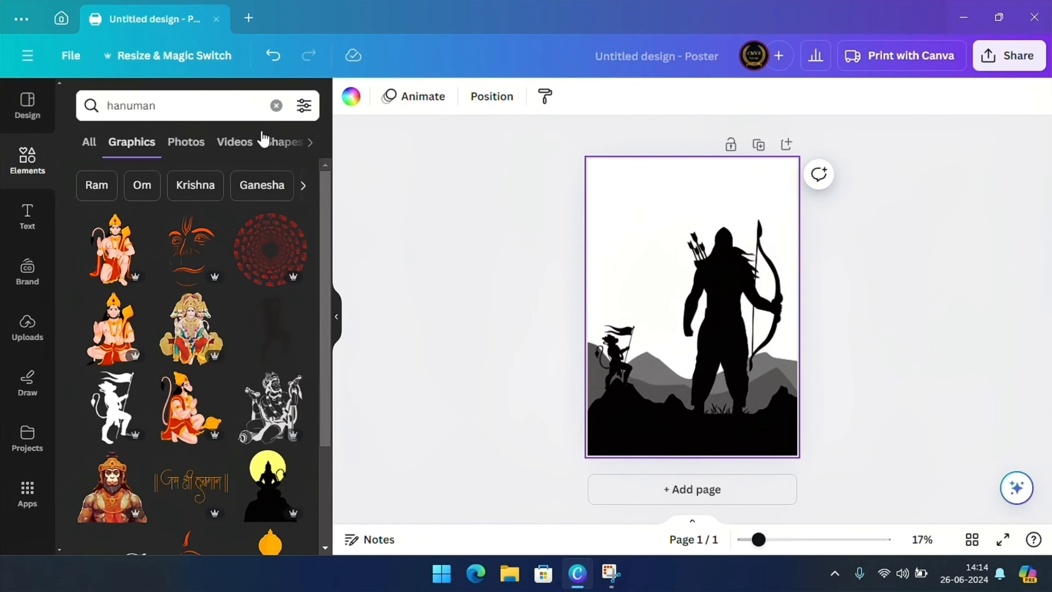
- Search the elements library for "orange sky"
{"action": "left_click", "coordinate": [277, 106]}
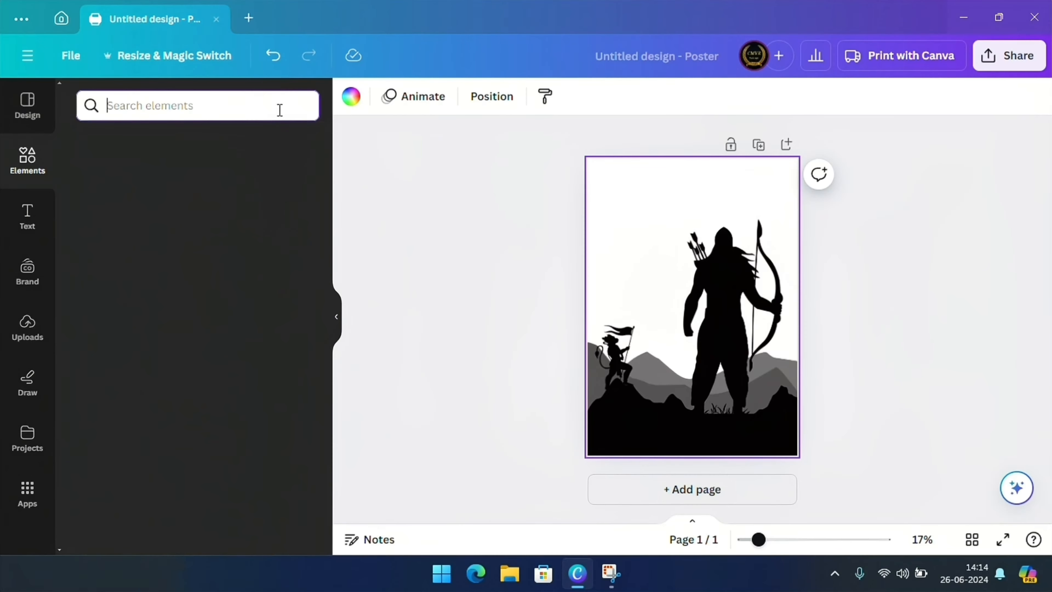
{"action": "type", "text": "o"}
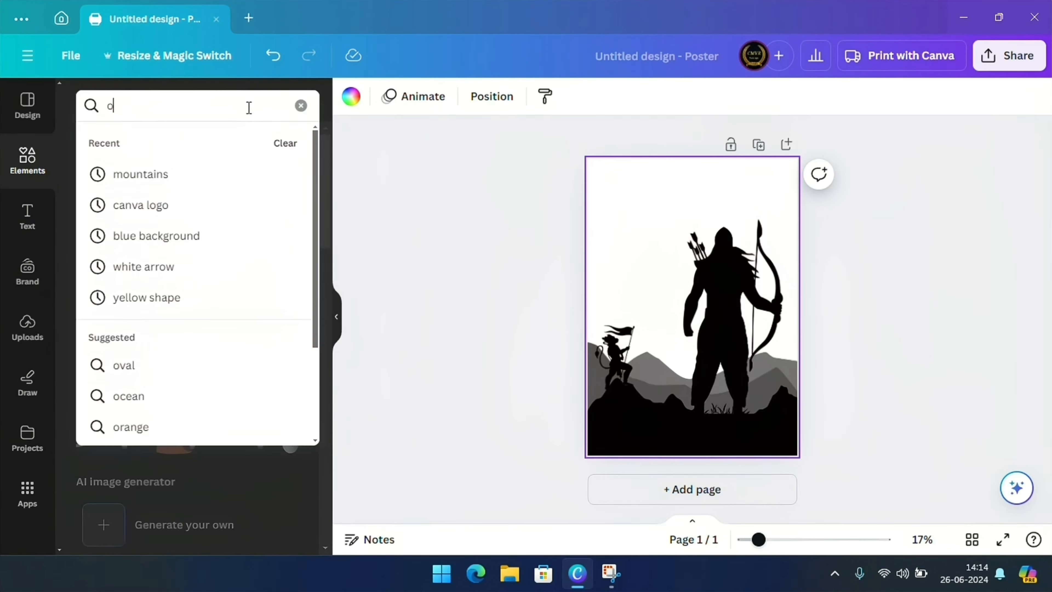
{"action": "type", "text": "range"}
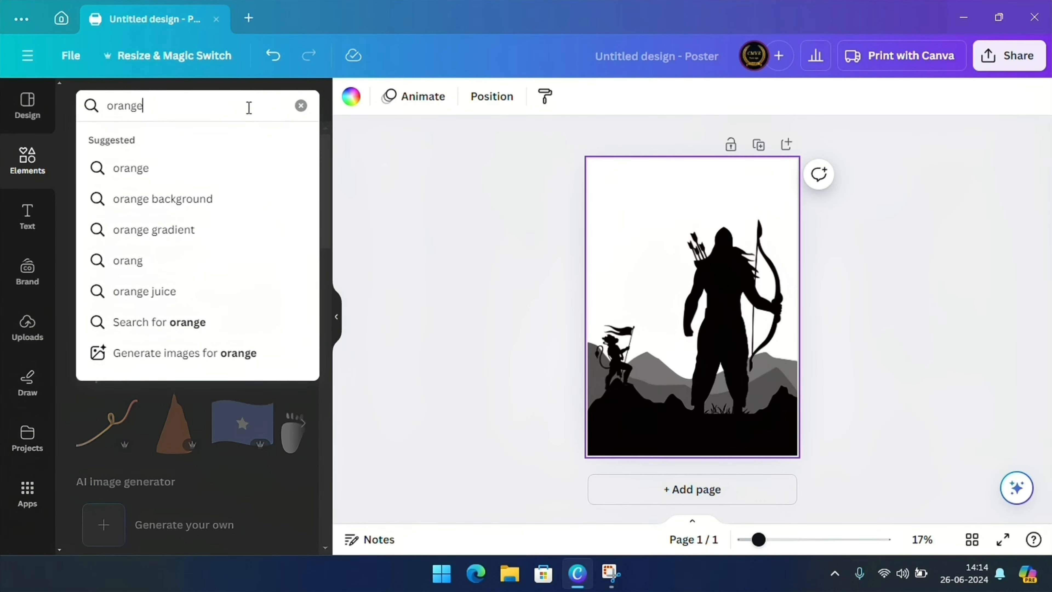
{"action": "type", "text": " s"}
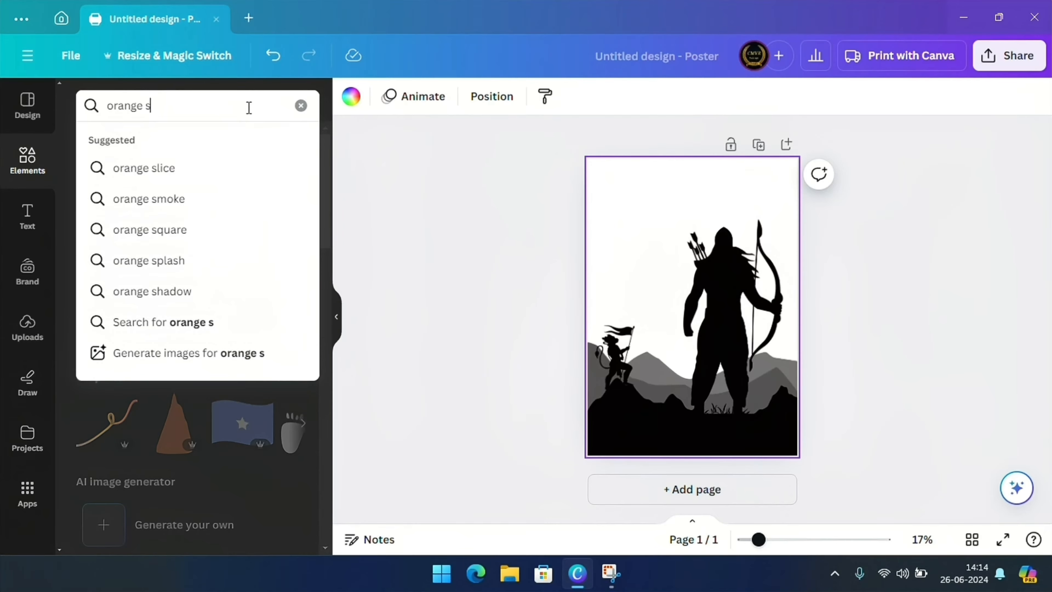
{"action": "type", "text": "ky"}
{"action": "key", "text": "Return"}
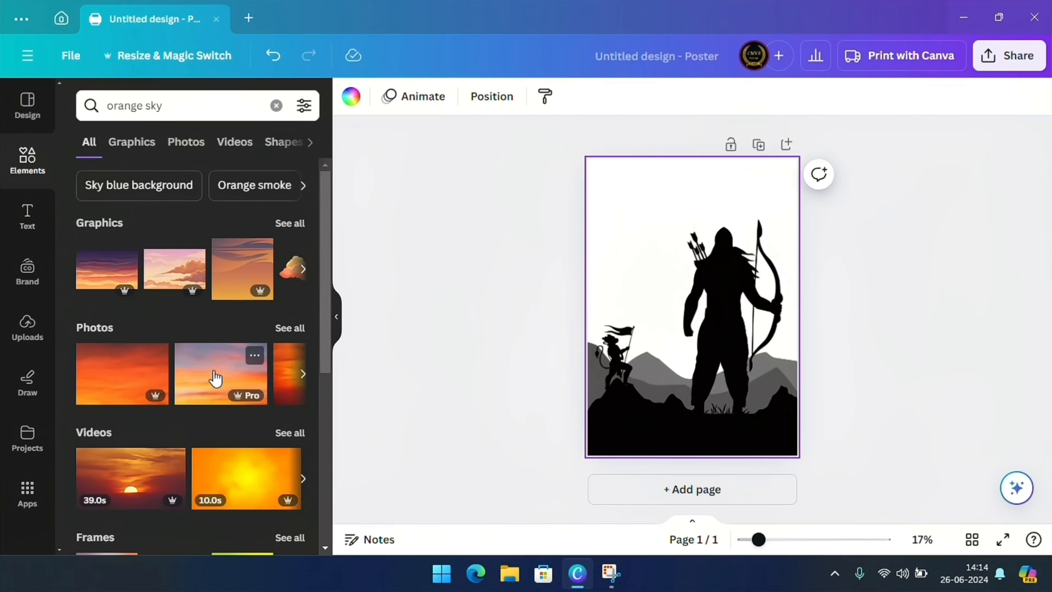
- Add the deep orange-red sky photo to the poster and set it as the page background
{"action": "left_click", "coordinate": [128, 375]}
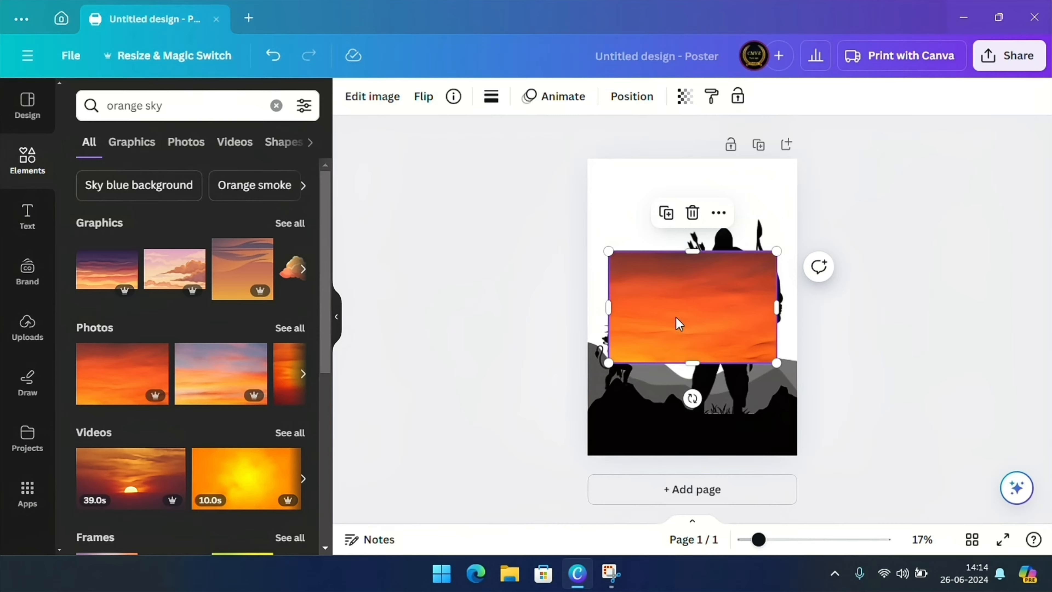
{"action": "left_click", "coordinate": [718, 214]}
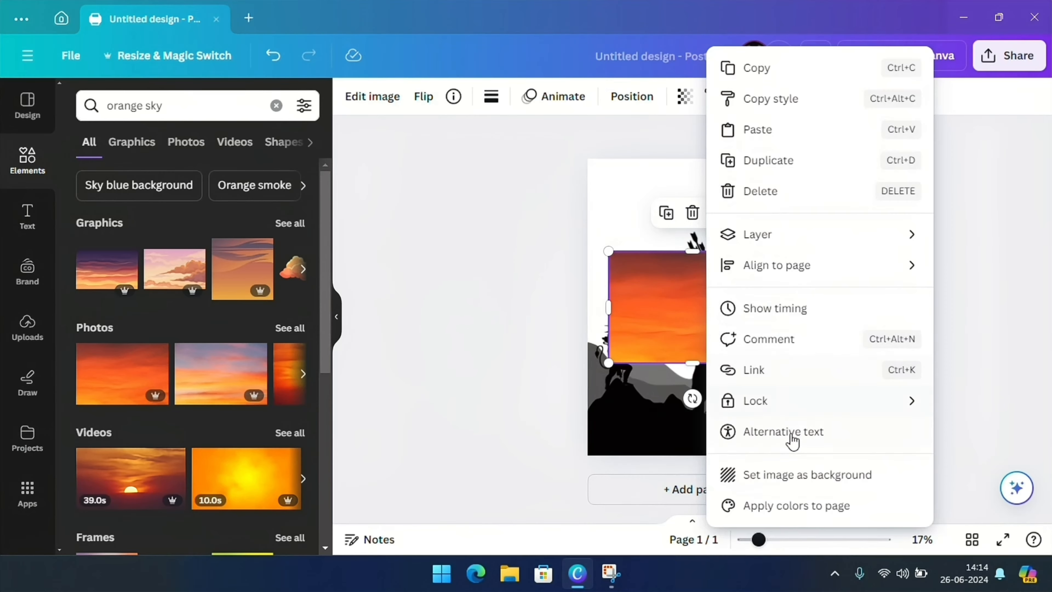
{"action": "left_click", "coordinate": [778, 481]}
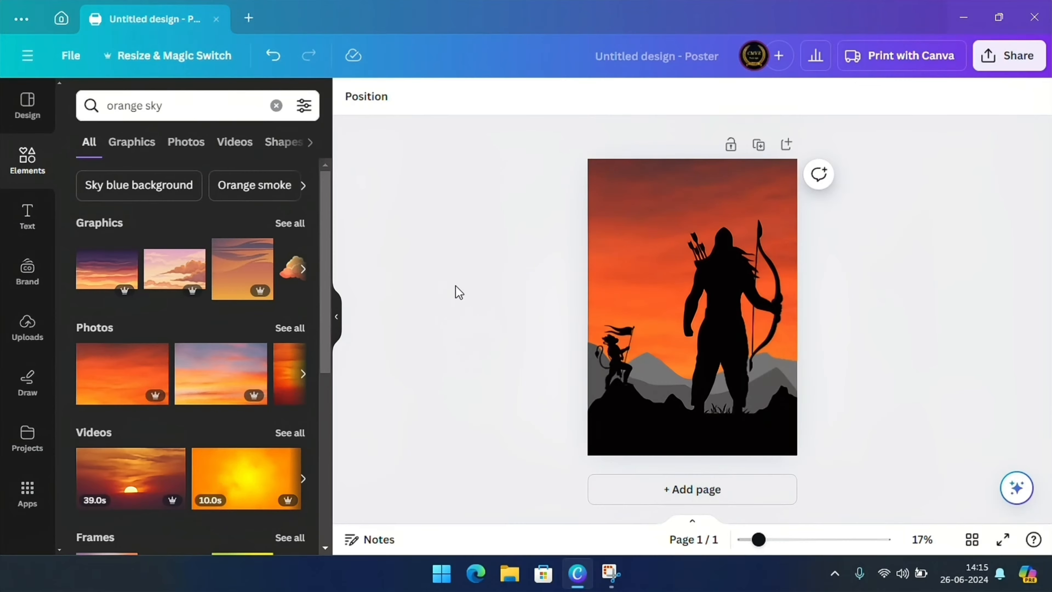
- Search the graphics for "sun" and add the plain yellow-orange disc with a soft glowing edge
{"action": "left_click", "coordinate": [276, 105]}
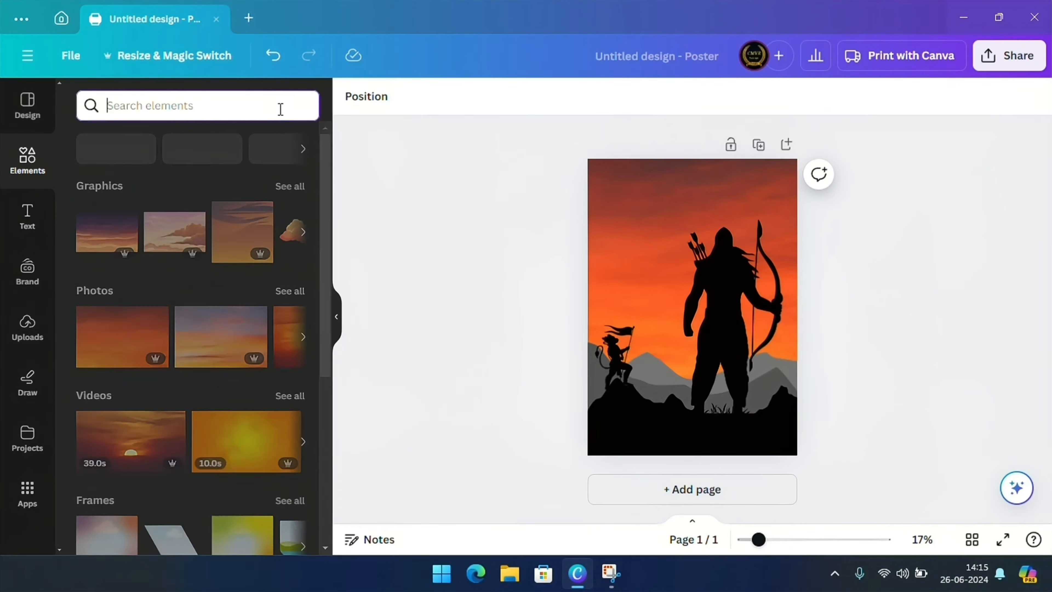
{"action": "left_click", "coordinate": [266, 107]}
{"action": "type", "text": "sun"}
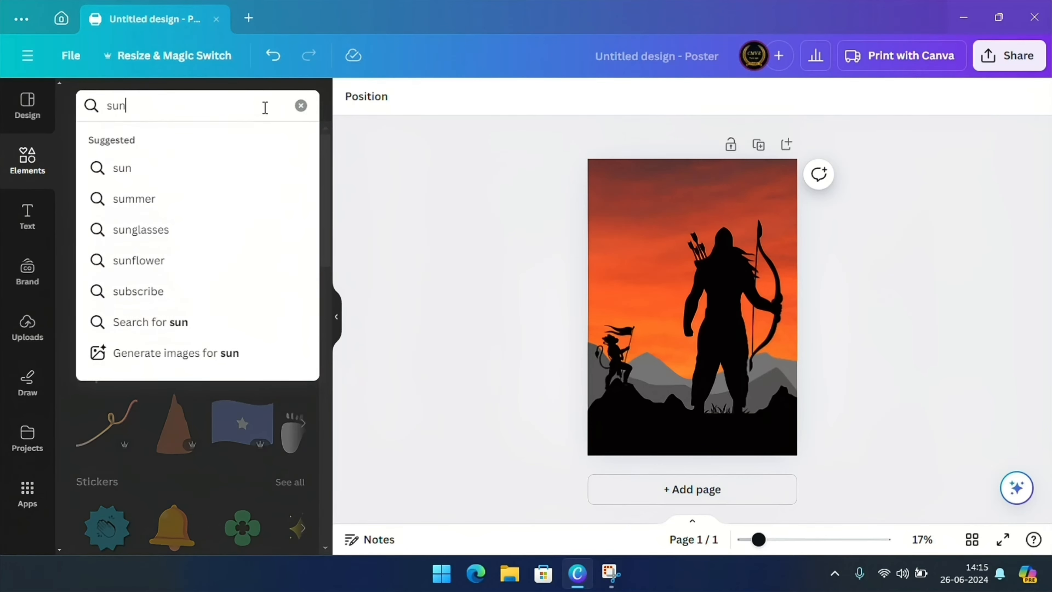
{"action": "key", "text": "Return"}
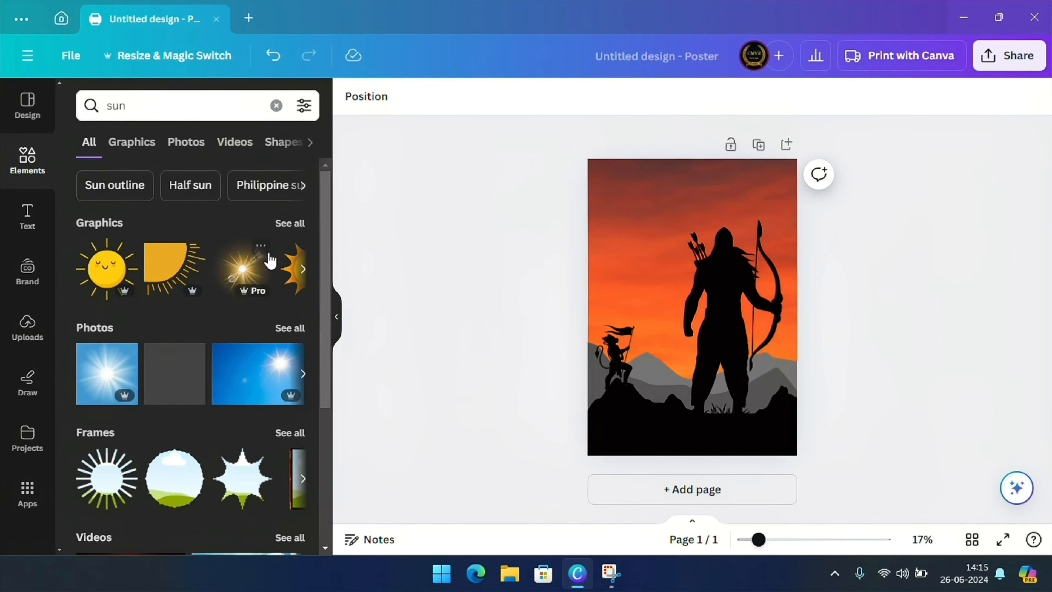
{"action": "left_click", "coordinate": [291, 224]}
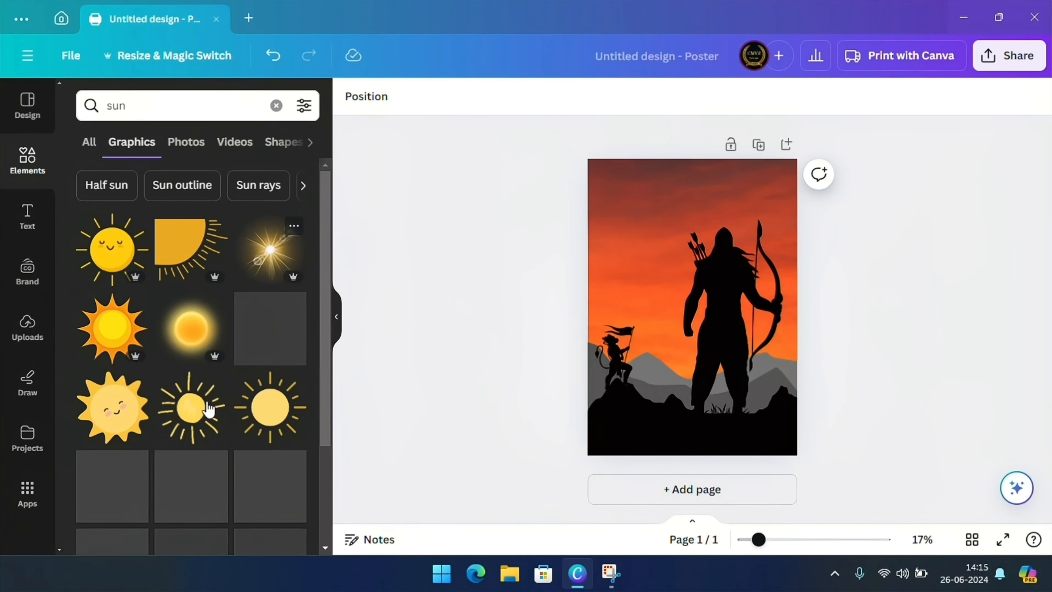
{"action": "scroll", "coordinate": [232, 403], "scroll_direction": "down", "scroll_amount": 4}
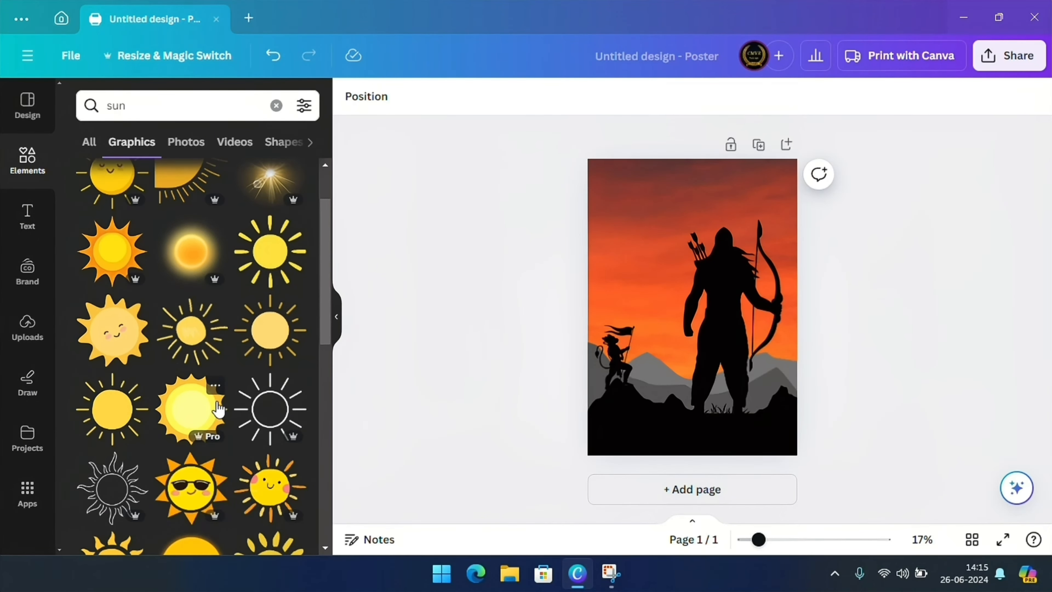
{"action": "scroll", "coordinate": [219, 410], "scroll_direction": "down", "scroll_amount": 4}
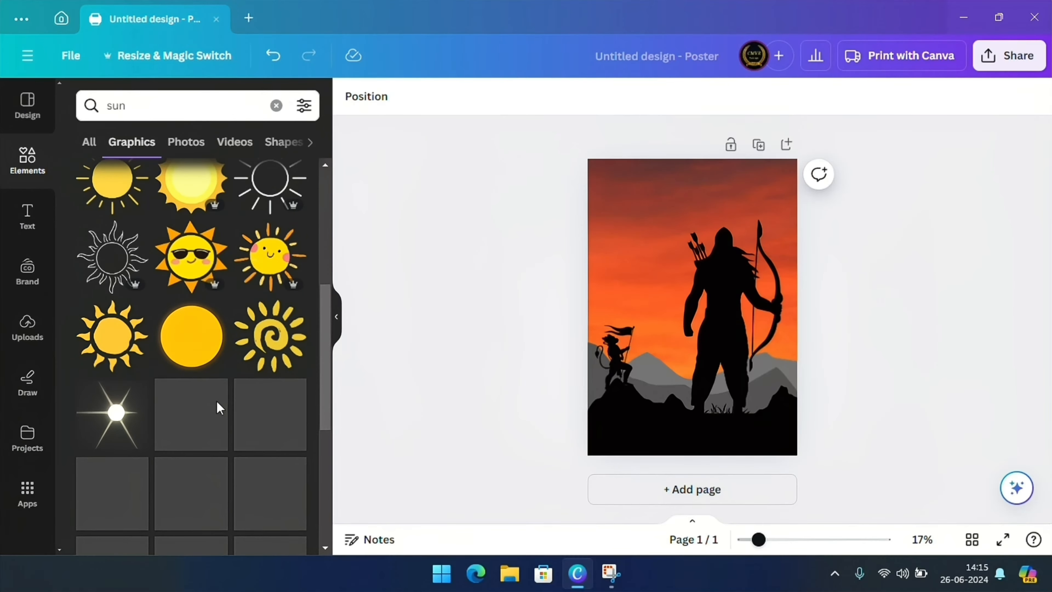
{"action": "scroll", "coordinate": [218, 409], "scroll_direction": "up", "scroll_amount": 5}
{"action": "scroll", "coordinate": [215, 406], "scroll_direction": "up", "scroll_amount": 3}
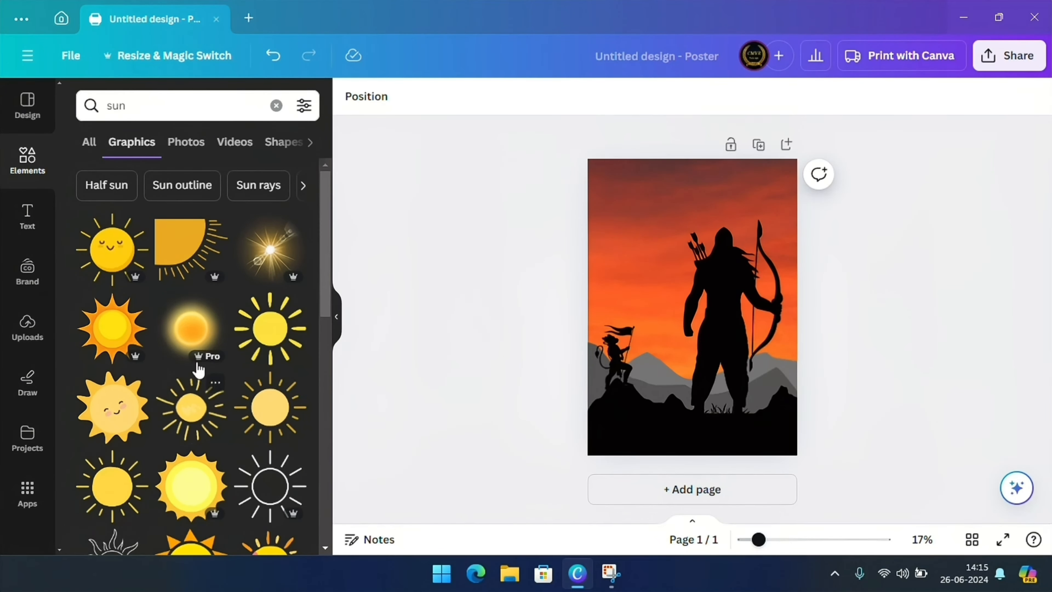
{"action": "scroll", "coordinate": [206, 398], "scroll_direction": "down", "scroll_amount": 5}
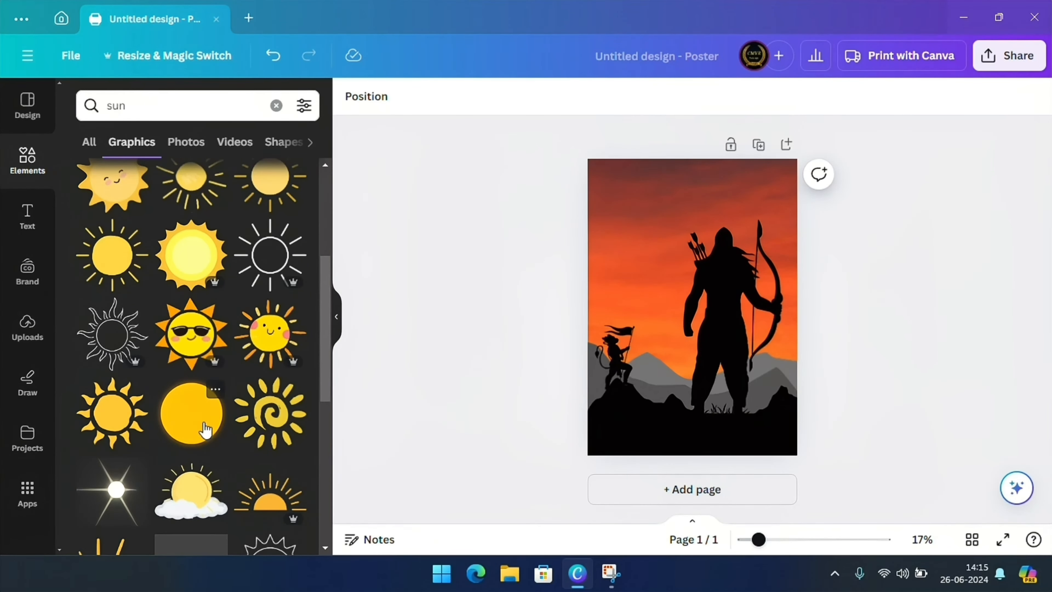
{"action": "left_click", "coordinate": [201, 423]}
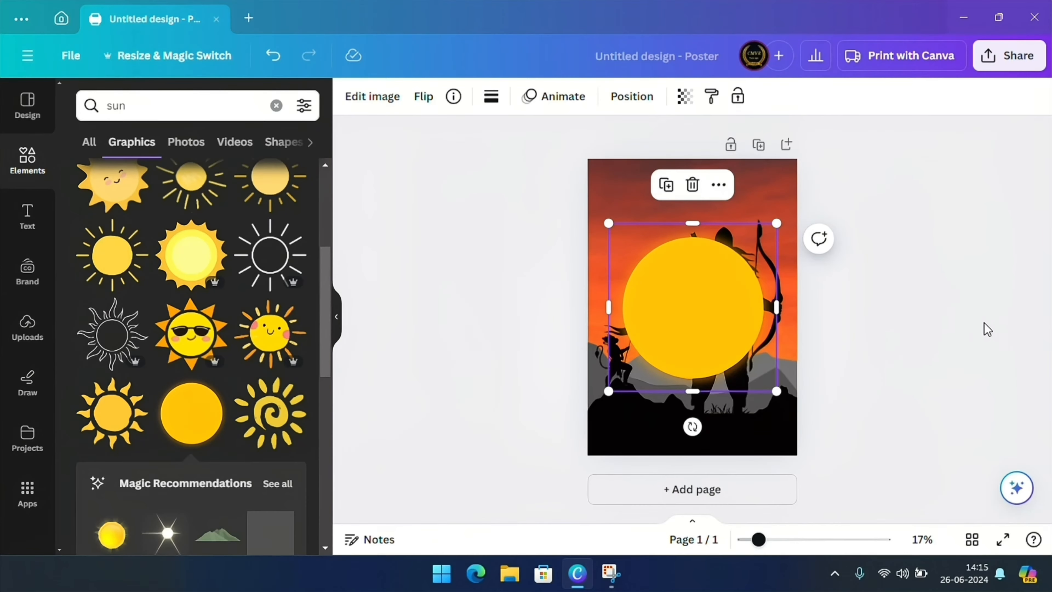
- Shrink the sun to about half the poster's width and place it behind the archer's head and shoulders
{"action": "left_click_drag", "start_coordinate": [771, 391], "coordinate": [722, 337]}
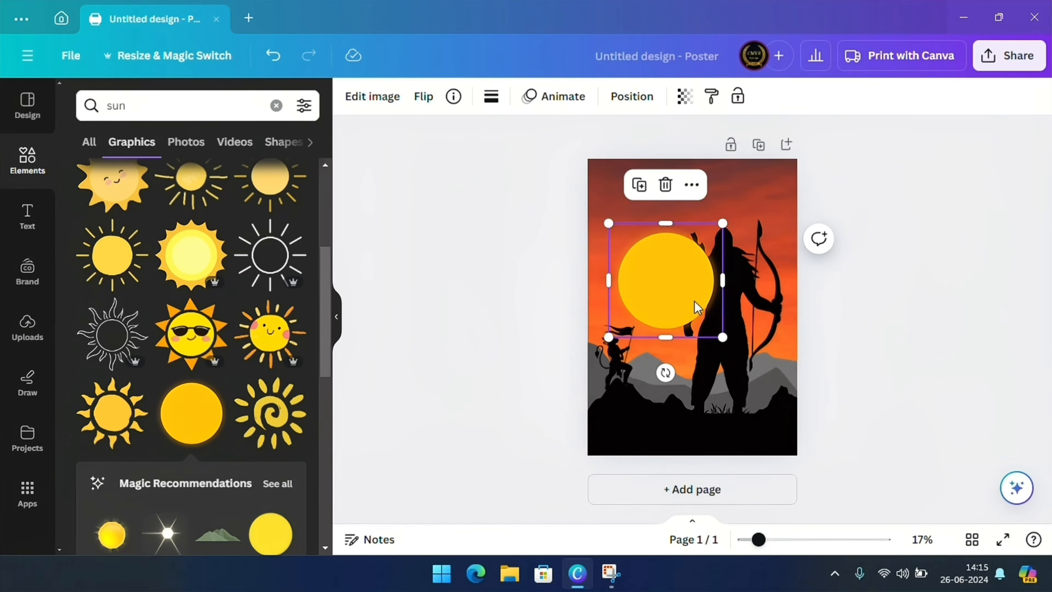
{"action": "left_click_drag", "start_coordinate": [694, 301], "coordinate": [731, 264]}
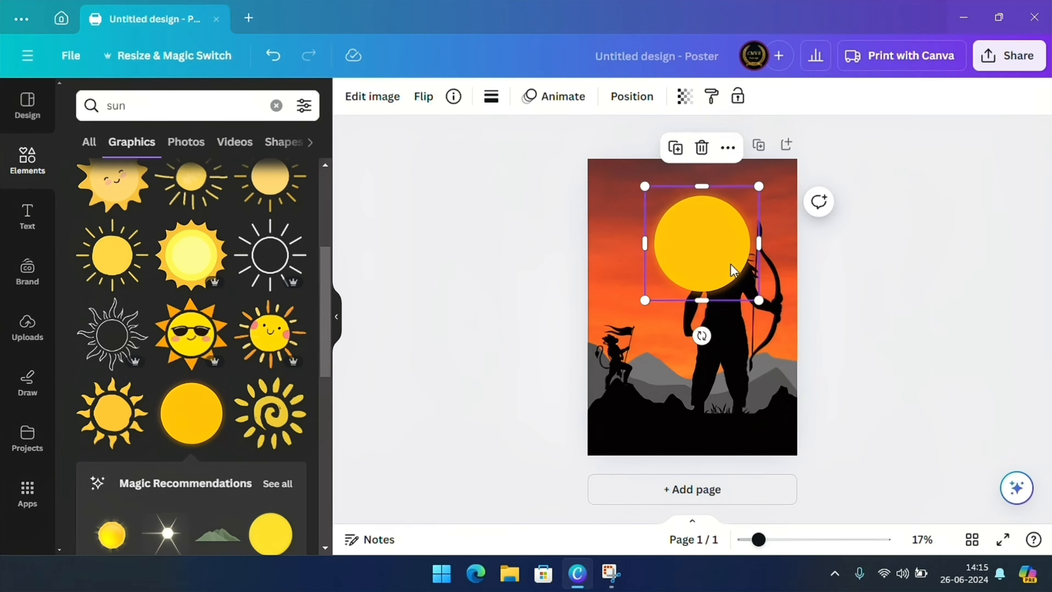
{"action": "key", "text": "ctrl+bracketleft"}
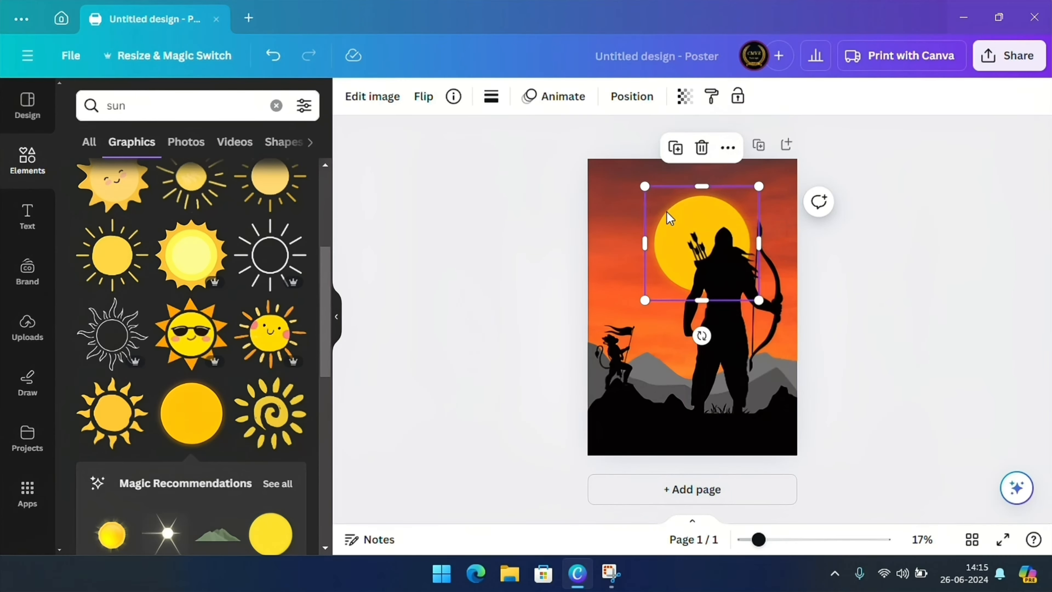
{"action": "left_click_drag", "start_coordinate": [664, 217], "coordinate": [683, 200]}
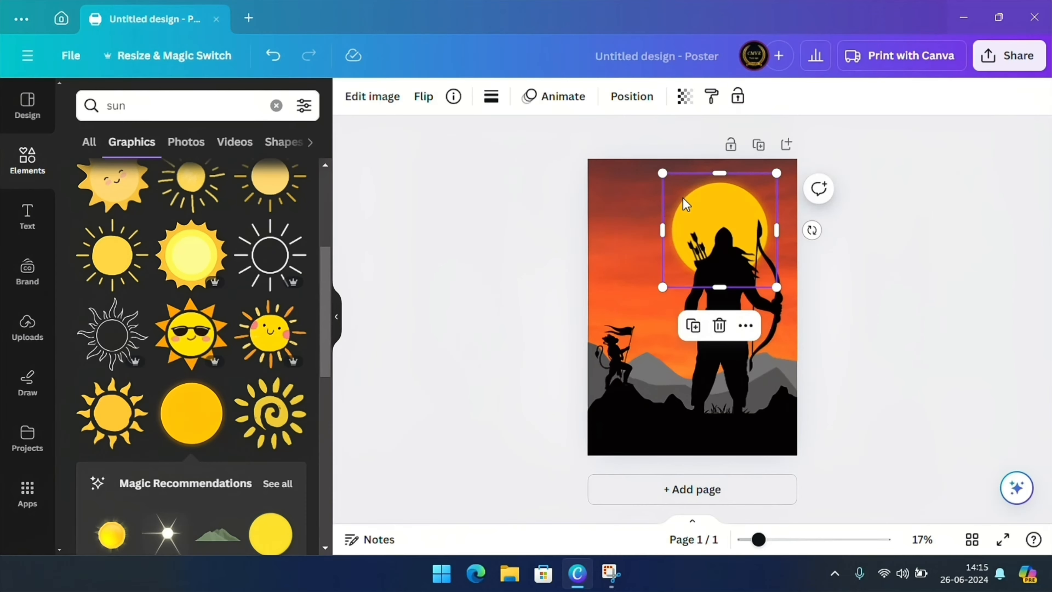
{"action": "left_click", "coordinate": [833, 245]}
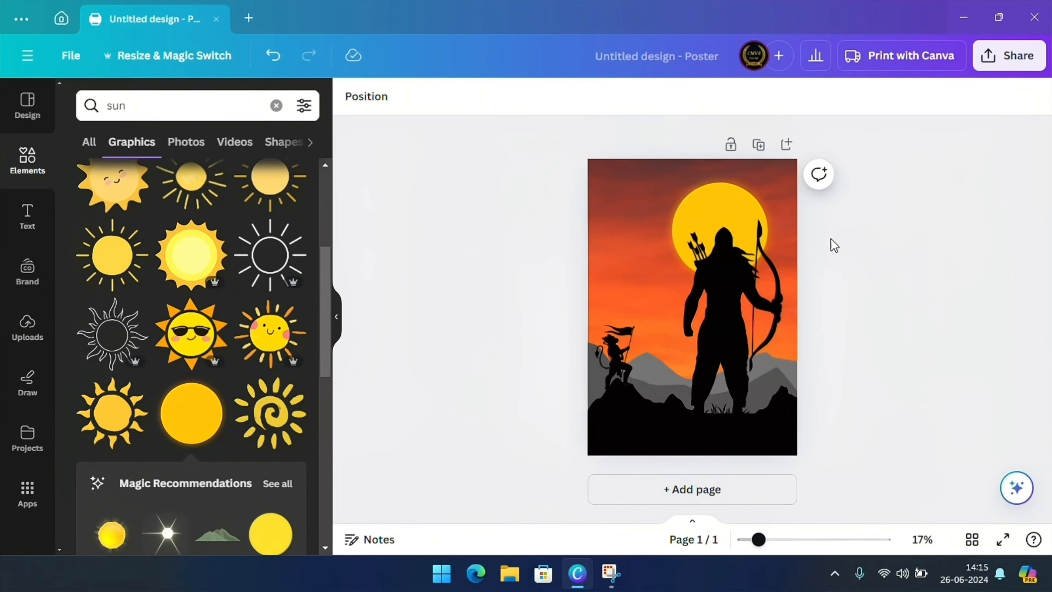
- Try the Flint filter on the sun, but settle on the Luna filter
{"action": "left_click", "coordinate": [704, 205]}
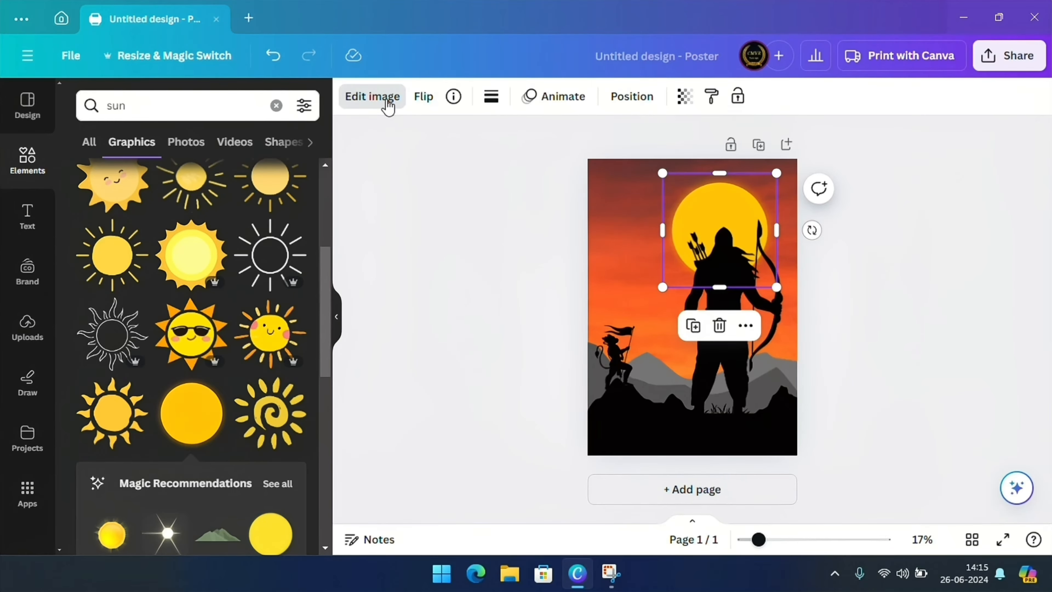
{"action": "left_click", "coordinate": [476, 223]}
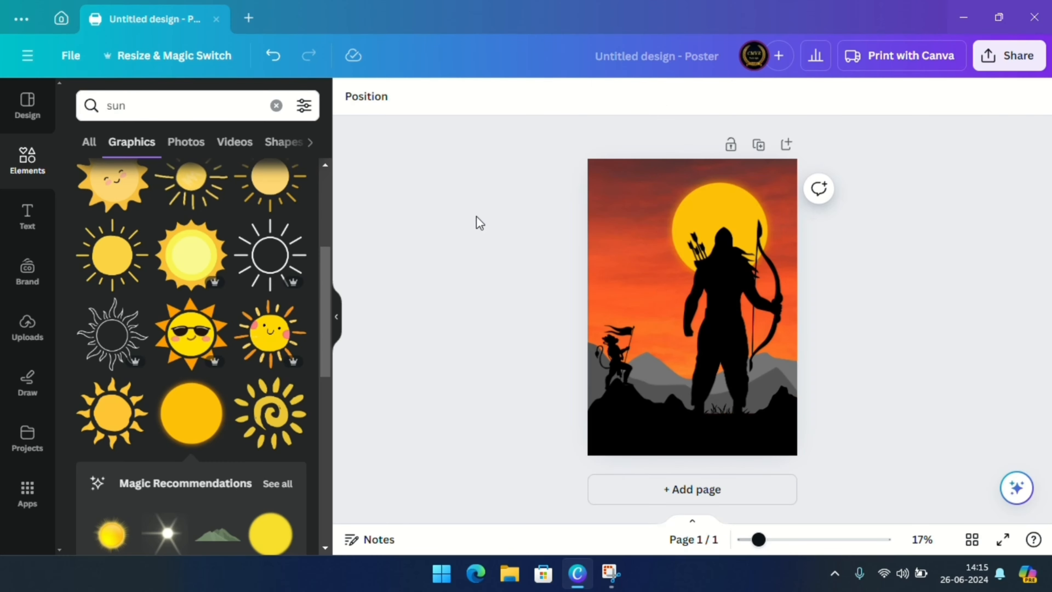
{"action": "left_click", "coordinate": [718, 201]}
{"action": "left_click", "coordinate": [370, 96]}
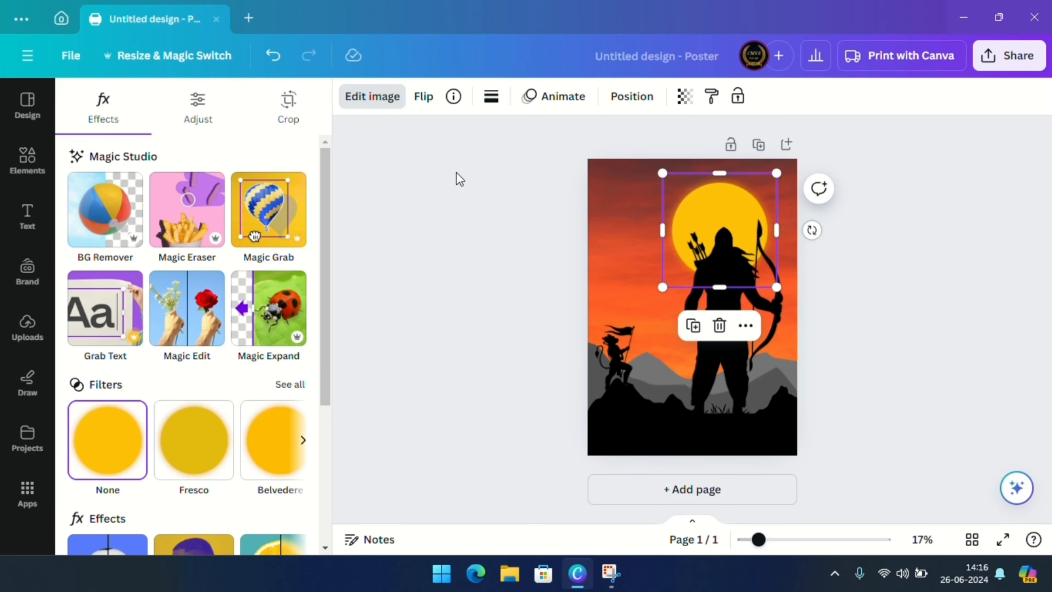
{"action": "left_click", "coordinate": [260, 456]}
{"action": "left_click", "coordinate": [300, 445]}
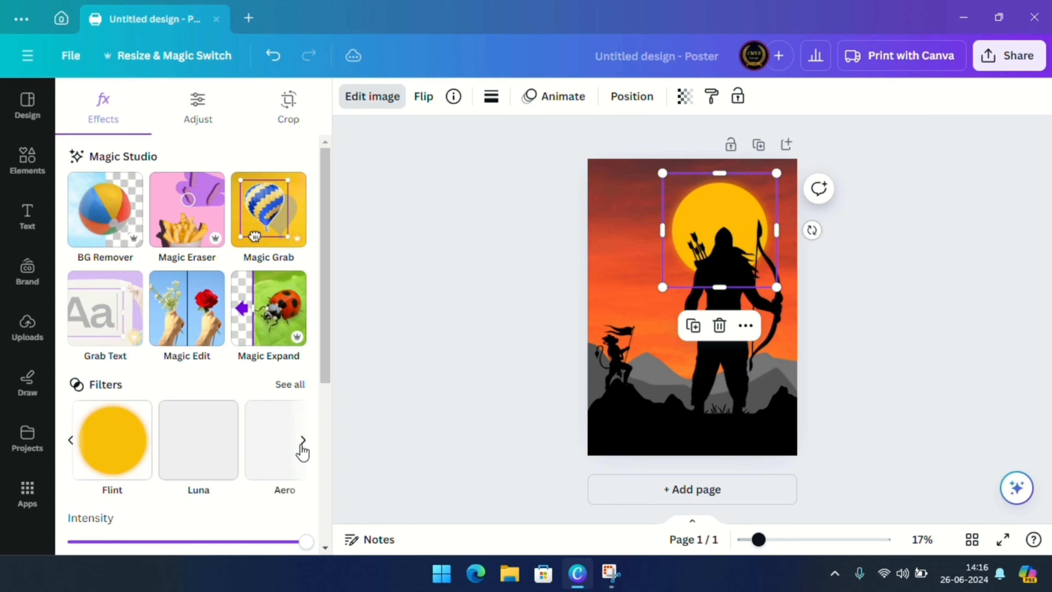
{"action": "left_click", "coordinate": [129, 445]}
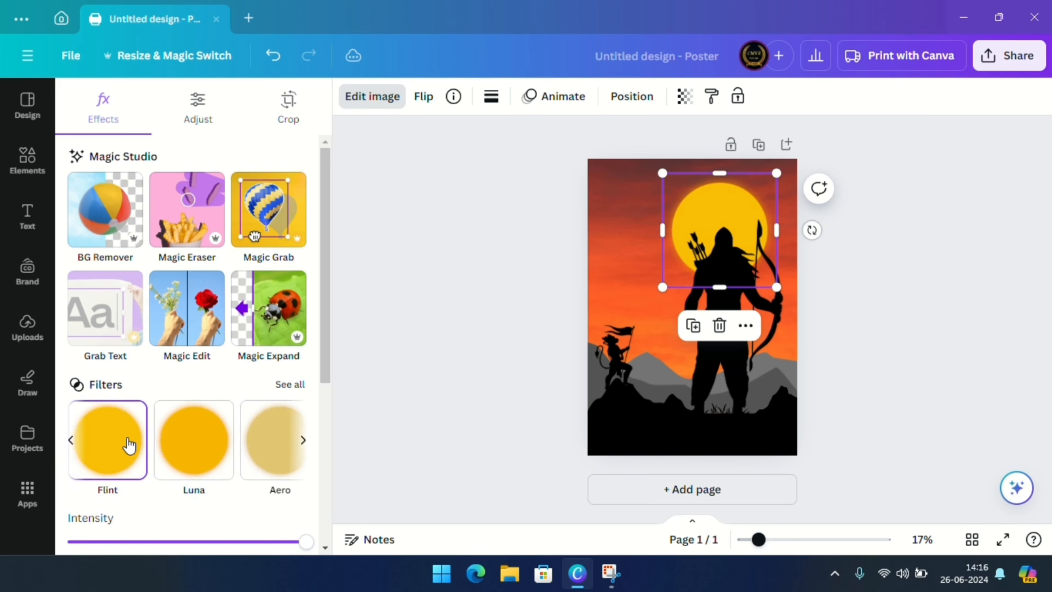
{"action": "left_click", "coordinate": [214, 455]}
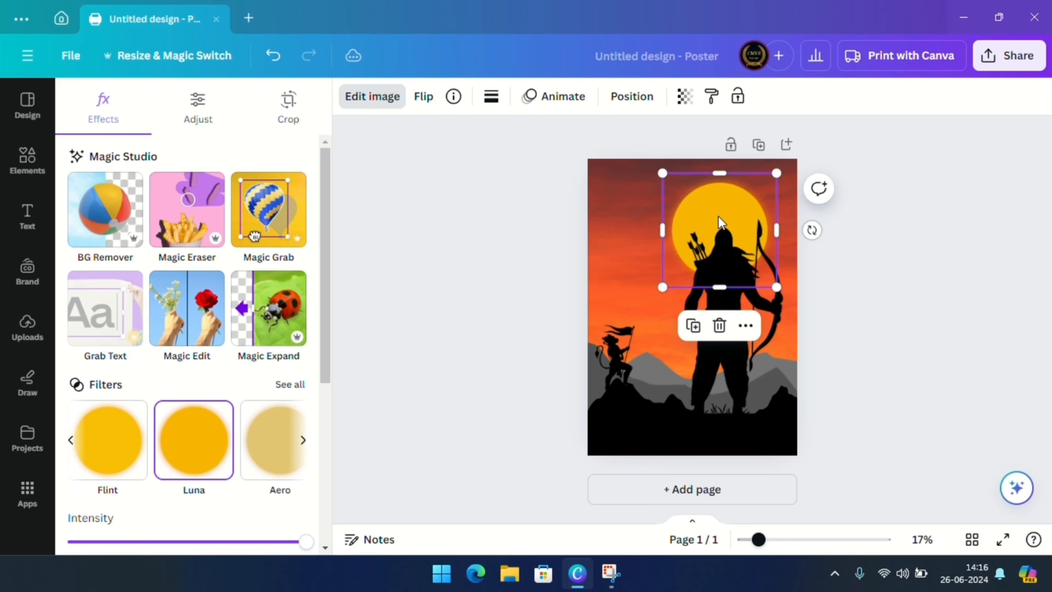
- Give the sun a Drop shadow effect
{"action": "scroll", "coordinate": [248, 439], "scroll_direction": "down", "scroll_amount": 4}
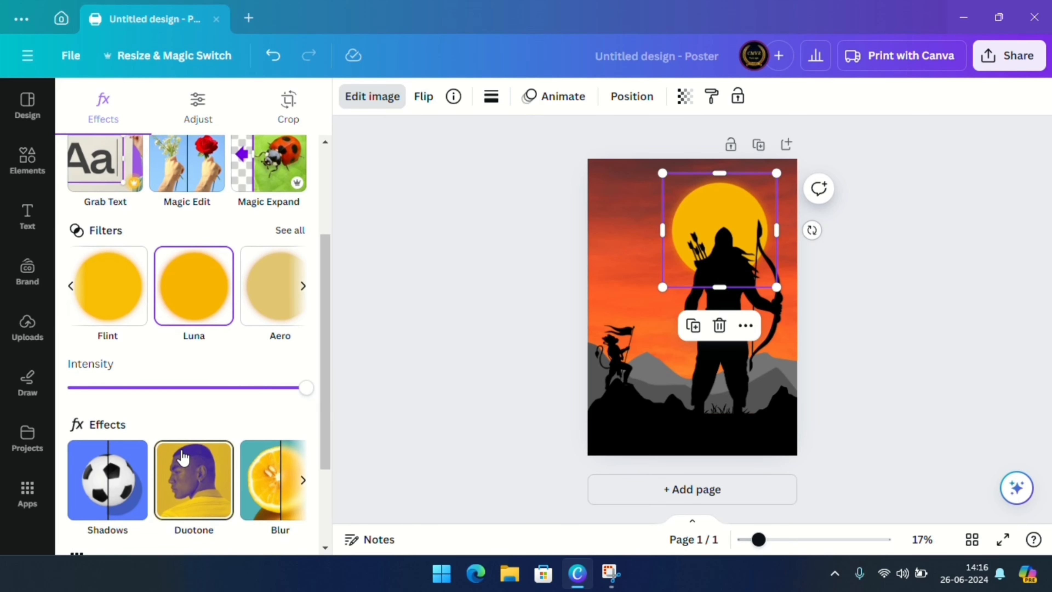
{"action": "scroll", "coordinate": [182, 456], "scroll_direction": "down", "scroll_amount": 2}
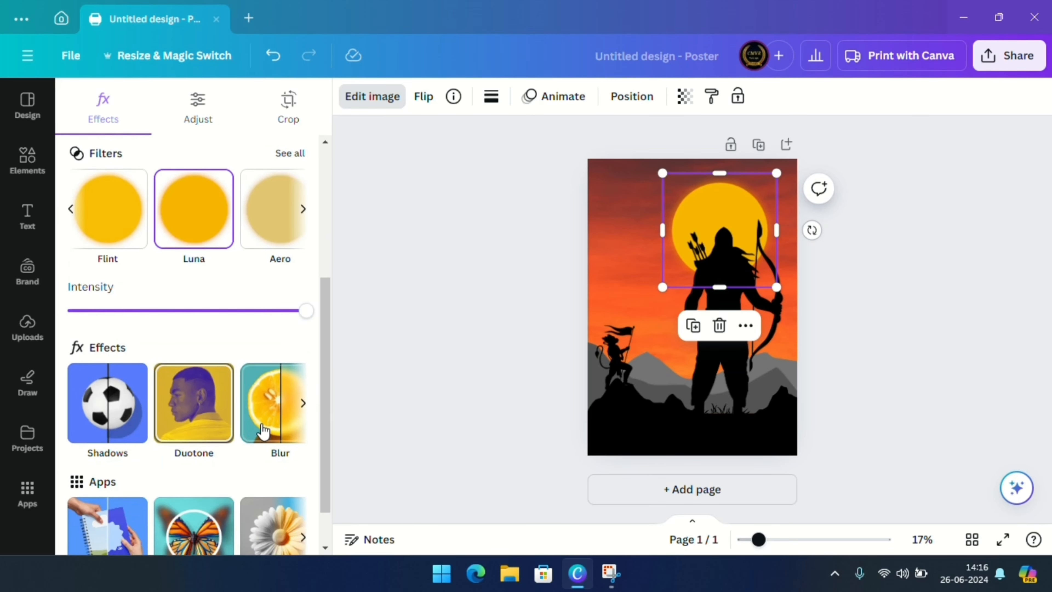
{"action": "left_click", "coordinate": [121, 422]}
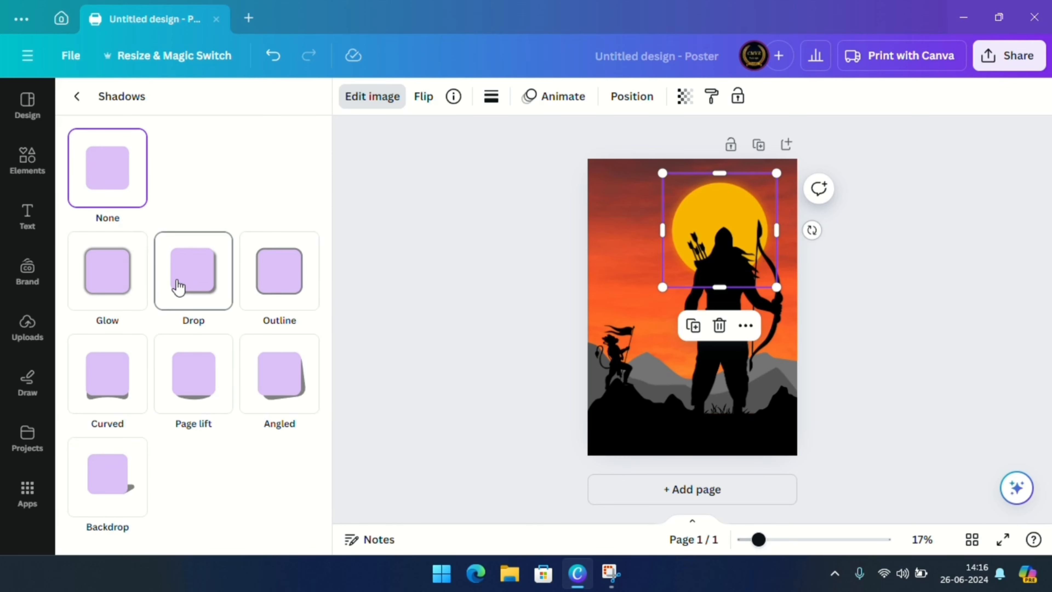
{"action": "left_click", "coordinate": [185, 286]}
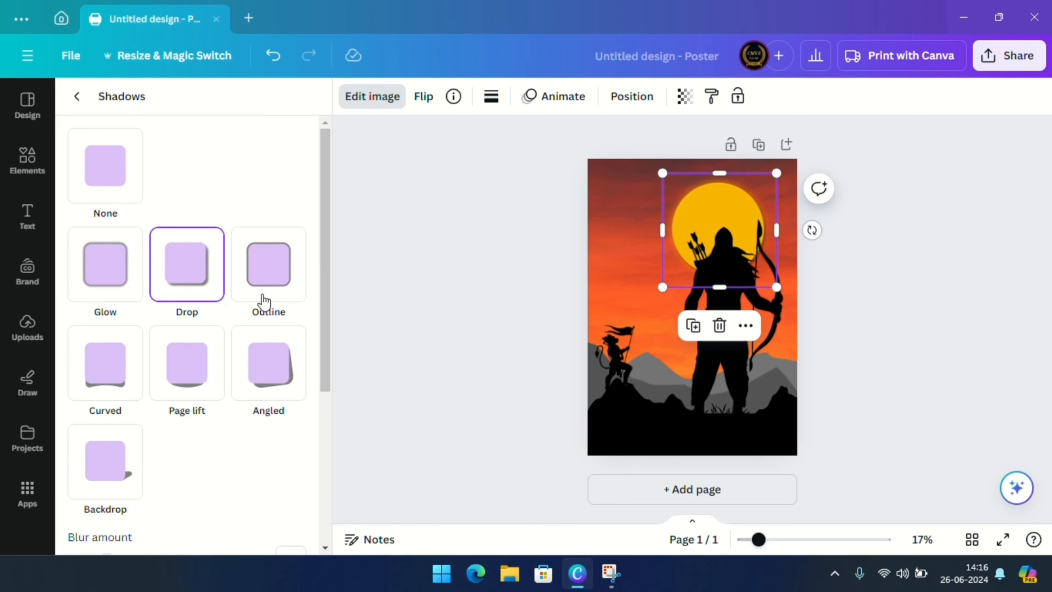
{"action": "left_click", "coordinate": [457, 318]}
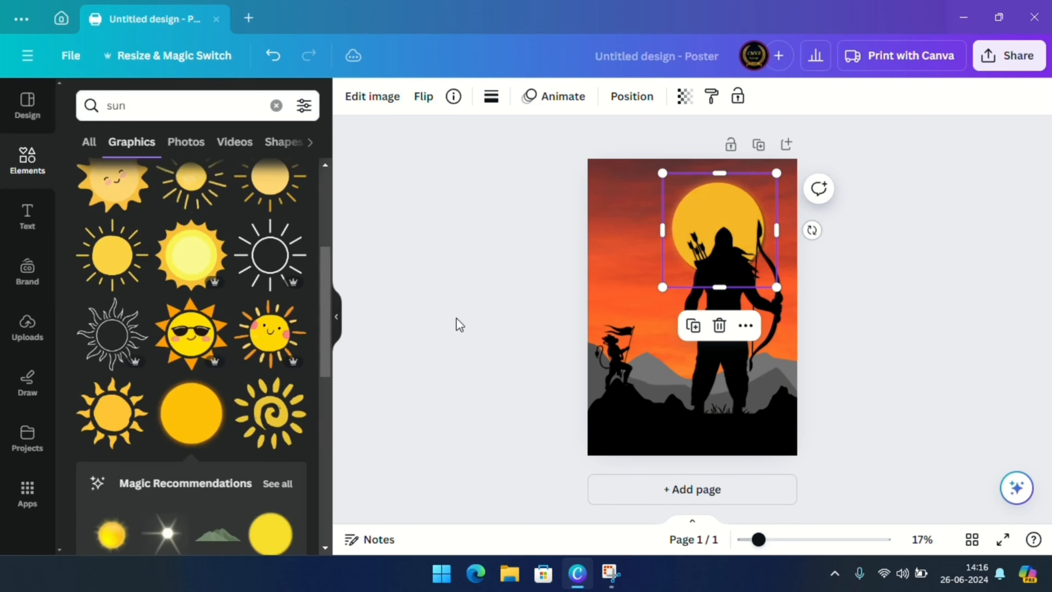
{"action": "left_click", "coordinate": [905, 244]}
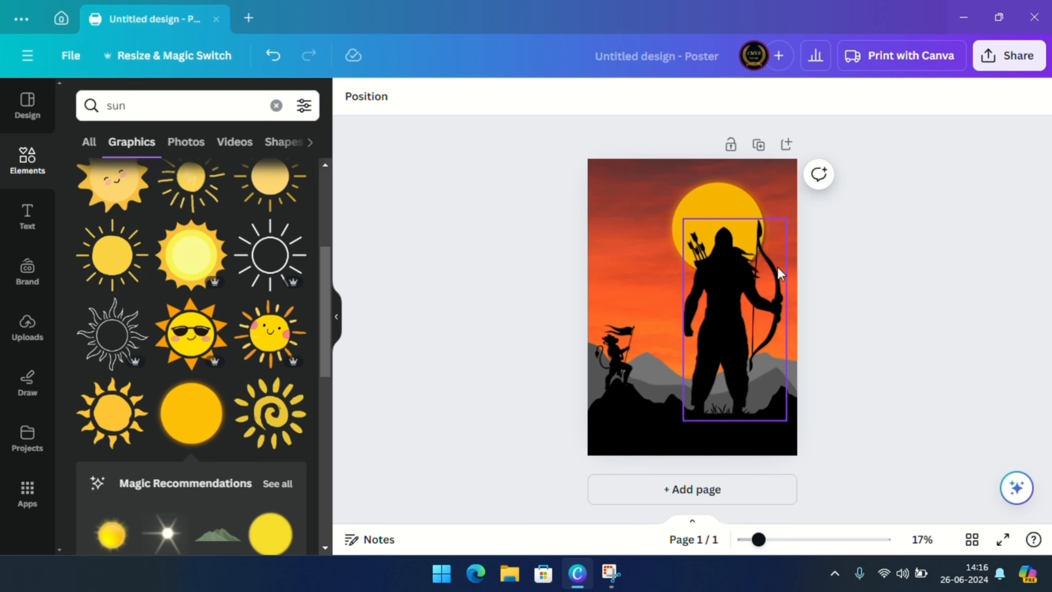
- Search the graphics for "trees", add the broad tree with the rounded crown, and place it at the poster's right edge behind the bow
{"action": "left_click", "coordinate": [277, 106]}
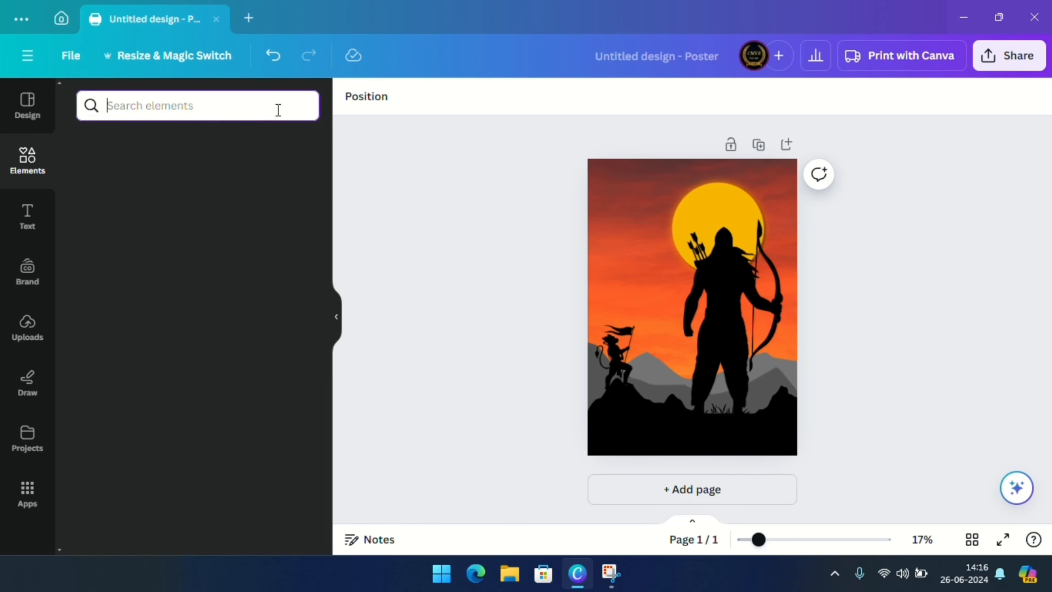
{"action": "type", "text": "trees"}
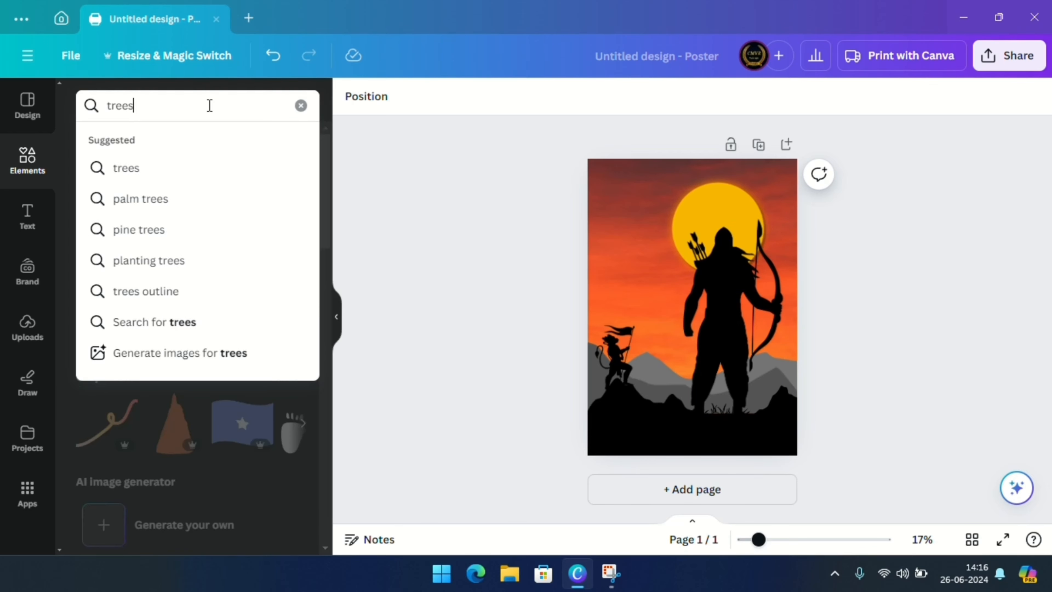
{"action": "key", "text": "Return"}
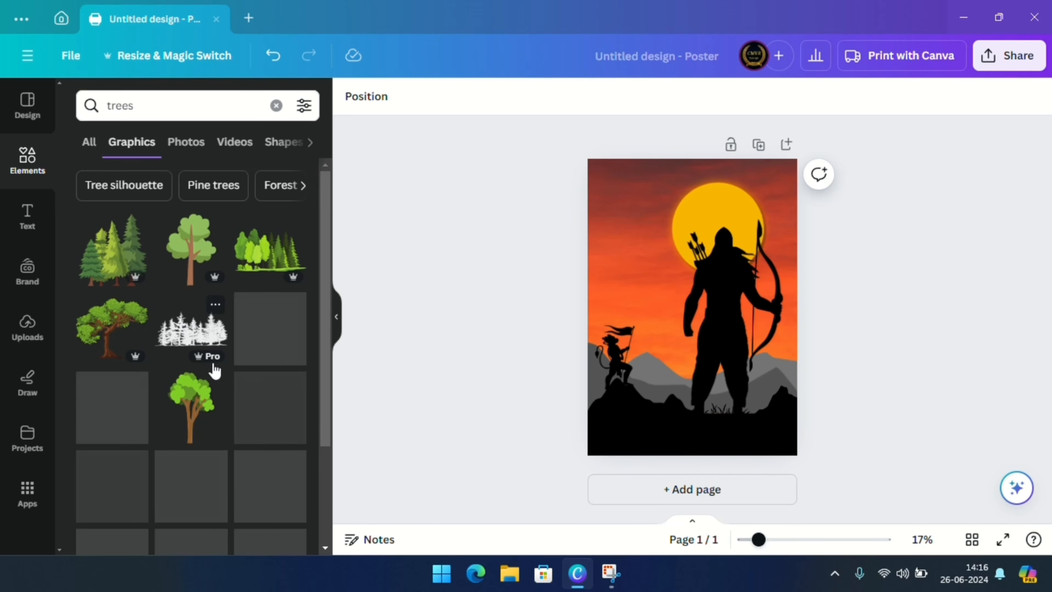
{"action": "scroll", "coordinate": [211, 367], "scroll_direction": "down", "scroll_amount": 2}
{"action": "scroll", "coordinate": [212, 360], "scroll_direction": "down", "scroll_amount": 2}
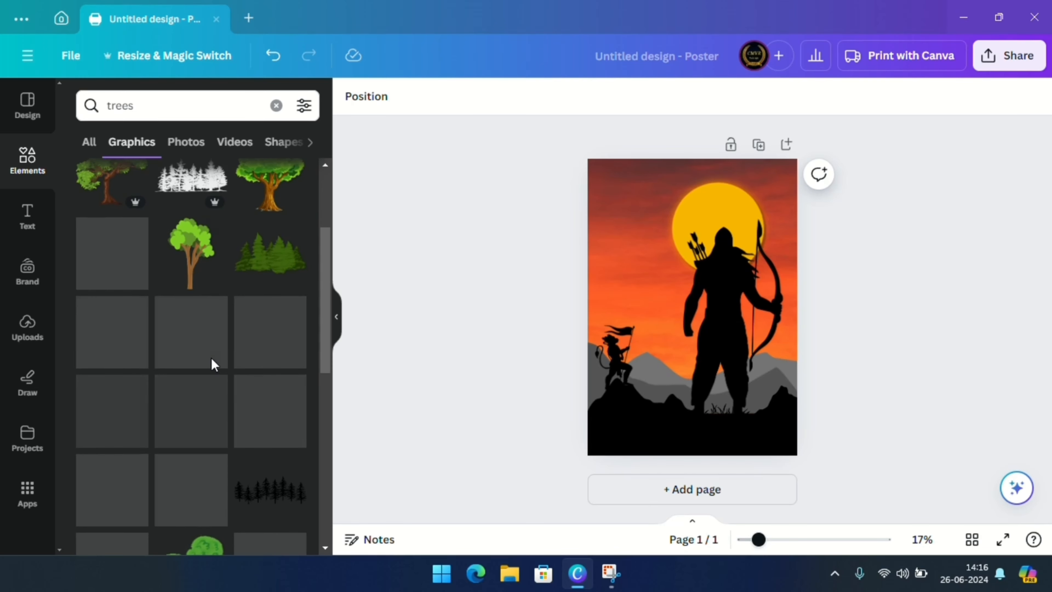
{"action": "scroll", "coordinate": [228, 302], "scroll_direction": "down", "scroll_amount": 3}
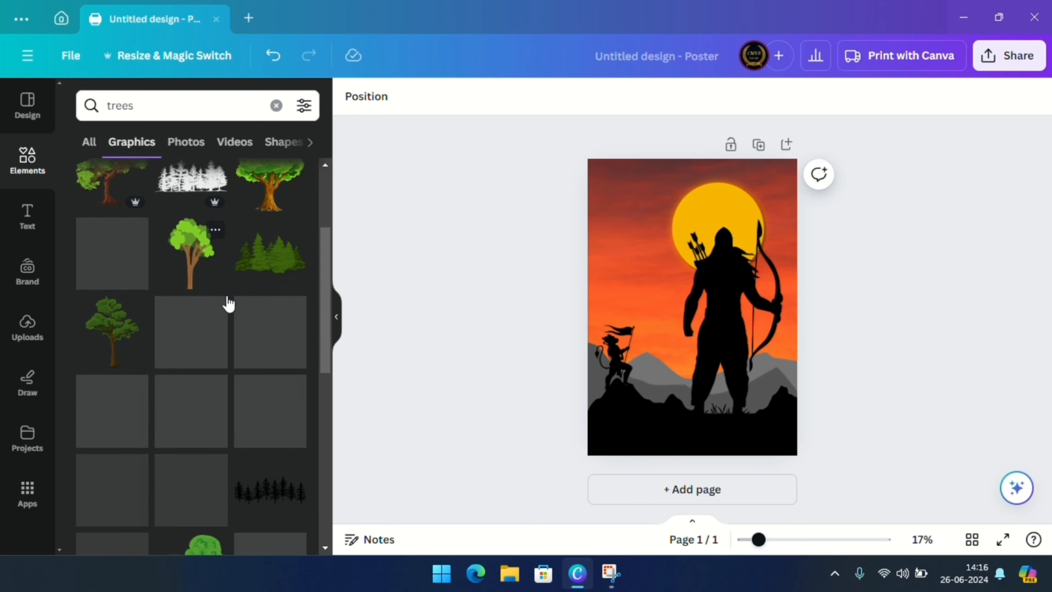
{"action": "scroll", "coordinate": [224, 376], "scroll_direction": "down", "scroll_amount": 2}
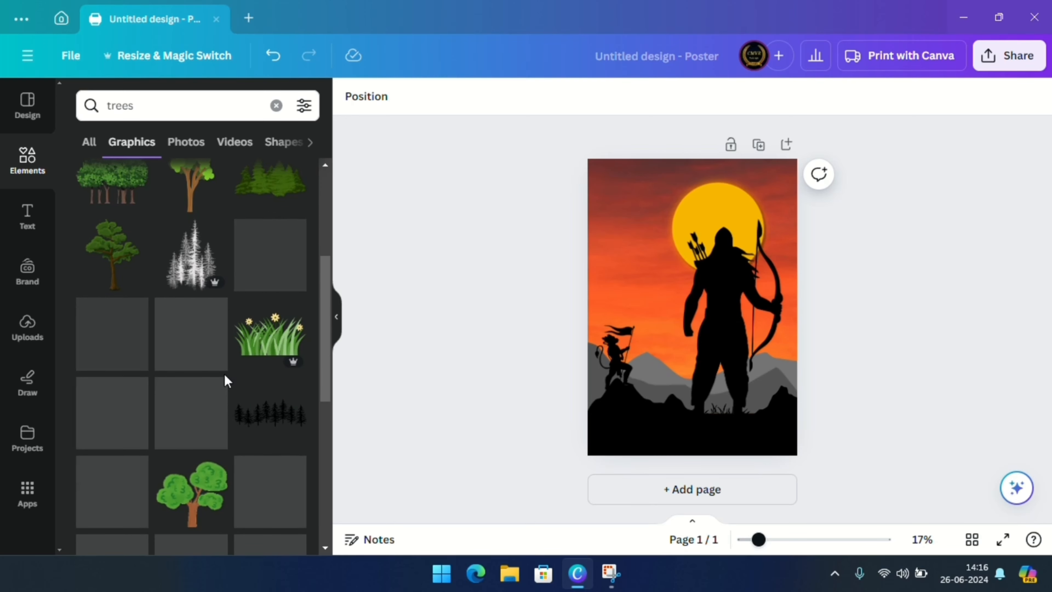
{"action": "scroll", "coordinate": [228, 389], "scroll_direction": "down", "scroll_amount": 4}
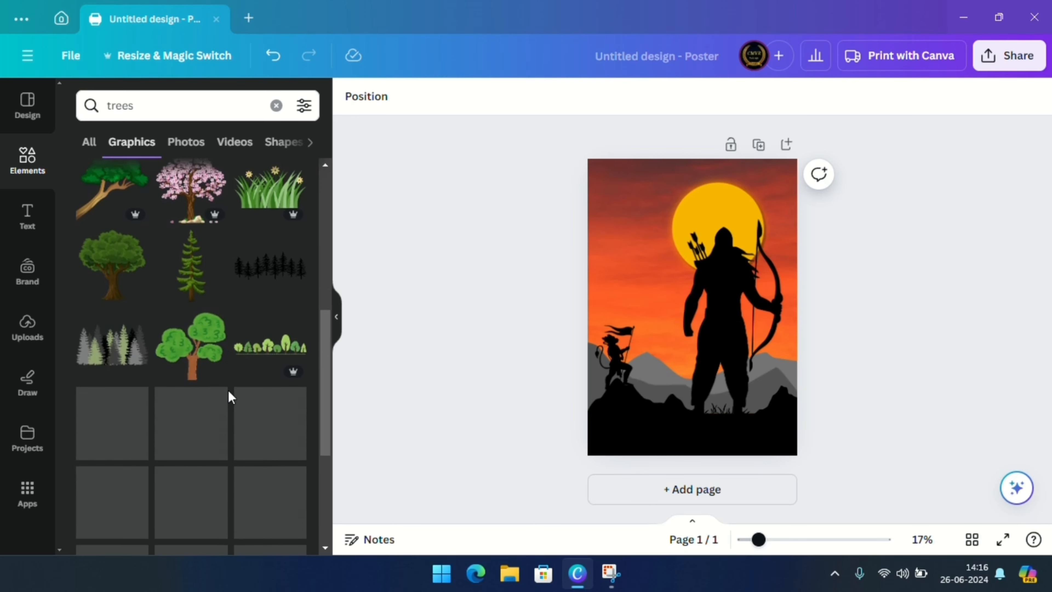
{"action": "scroll", "coordinate": [229, 396], "scroll_direction": "down", "scroll_amount": 6}
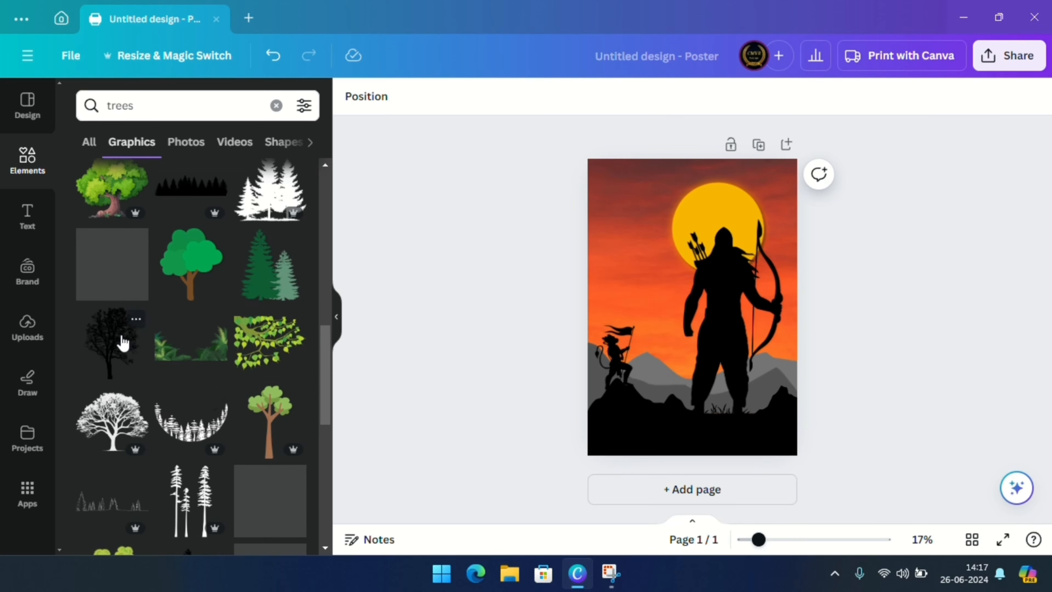
{"action": "left_click", "coordinate": [127, 423]}
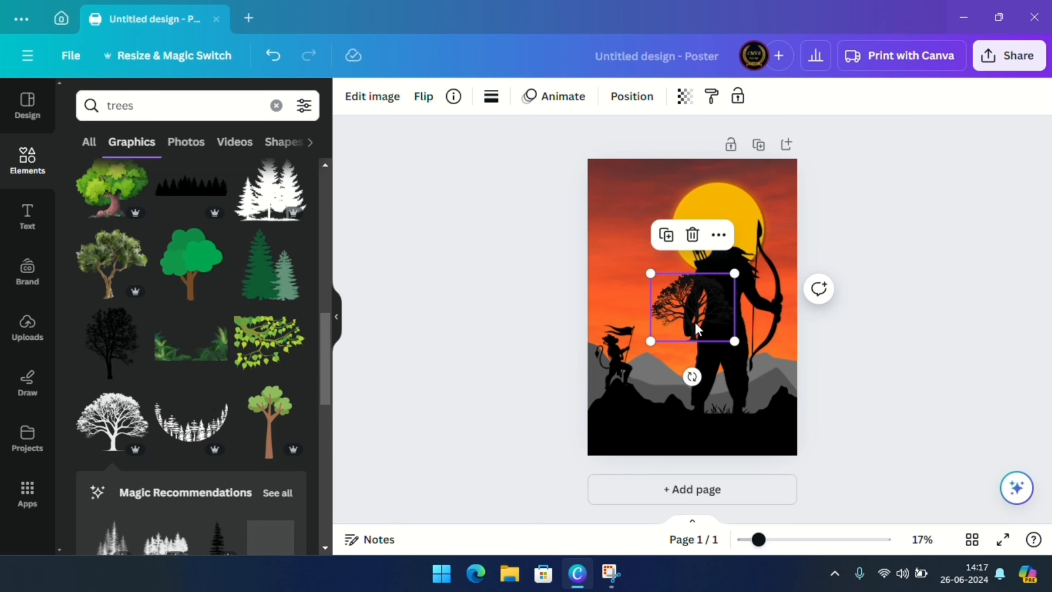
{"action": "left_click_drag", "start_coordinate": [690, 331], "coordinate": [790, 391]}
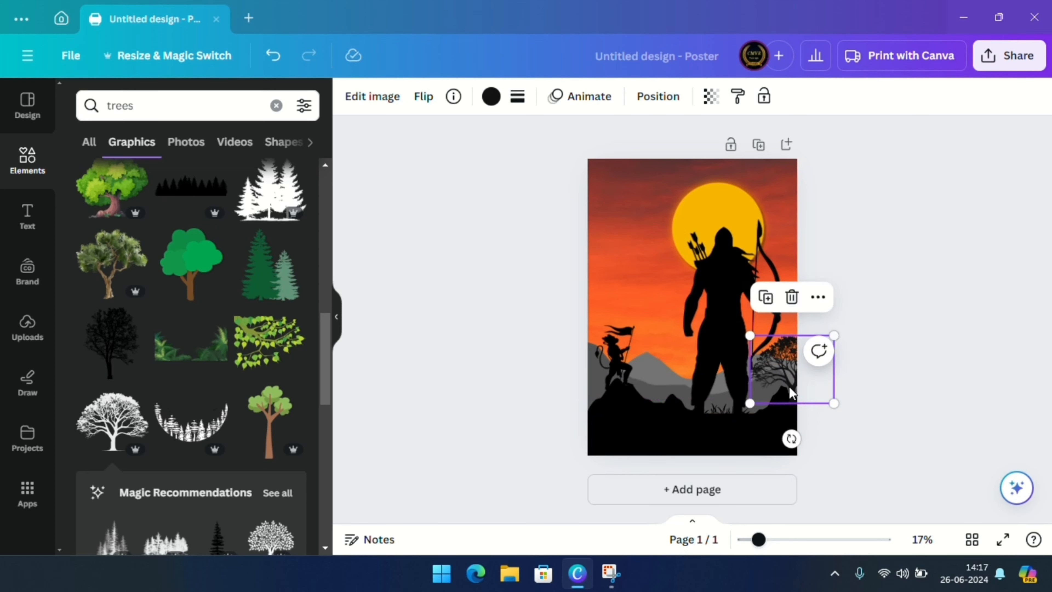
{"action": "left_click", "coordinate": [881, 469]}
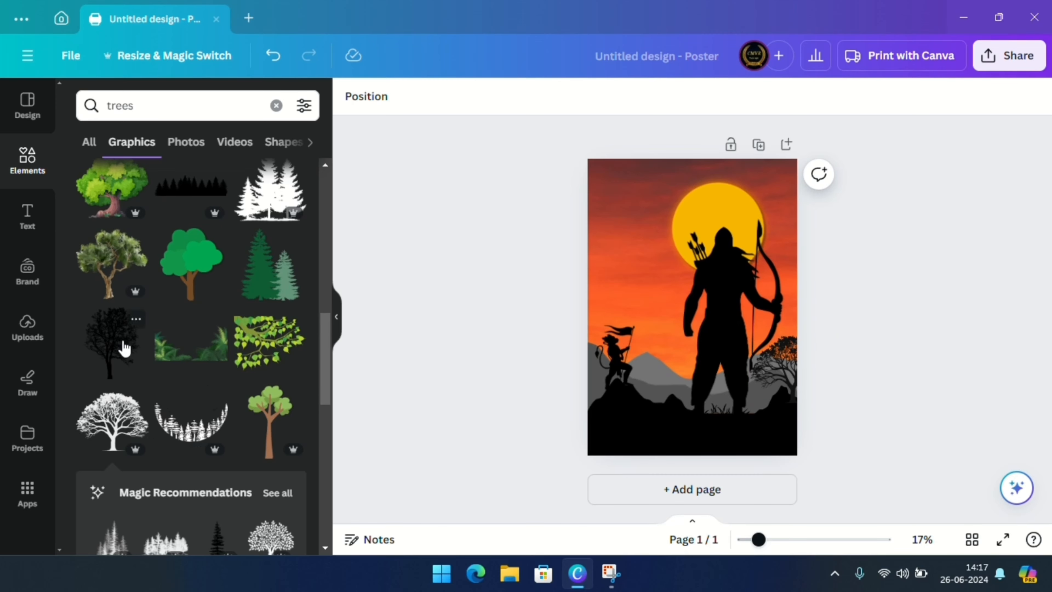
- Add the tall black tree silhouette, enlarge it at the poster's left edge, and move Hanuman right, closer to the archer
{"action": "scroll", "coordinate": [127, 346], "scroll_direction": "down", "scroll_amount": 5}
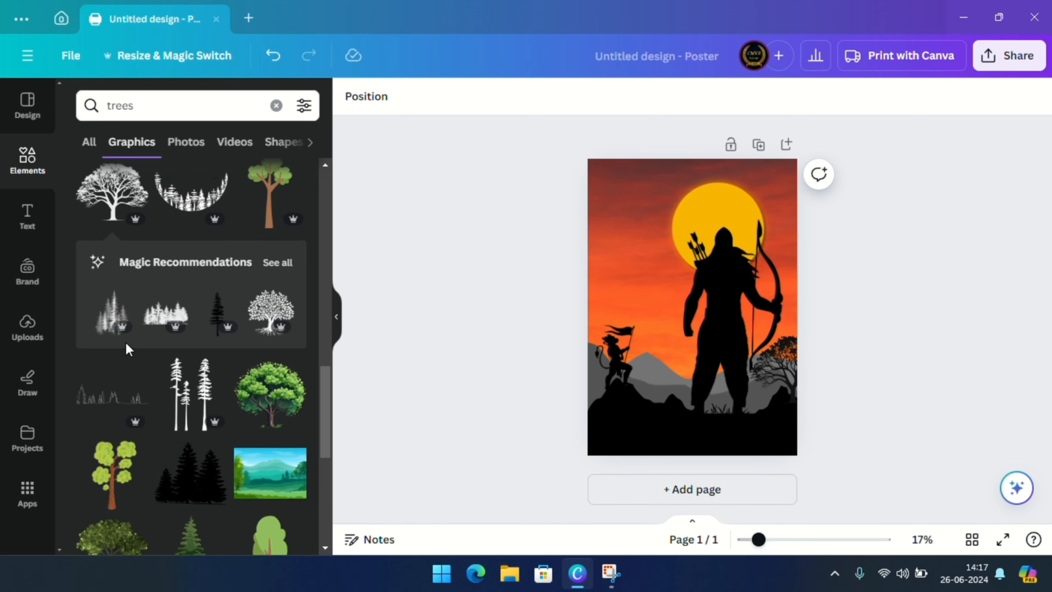
{"action": "scroll", "coordinate": [116, 290], "scroll_direction": "up", "scroll_amount": 3}
{"action": "left_click", "coordinate": [128, 281]}
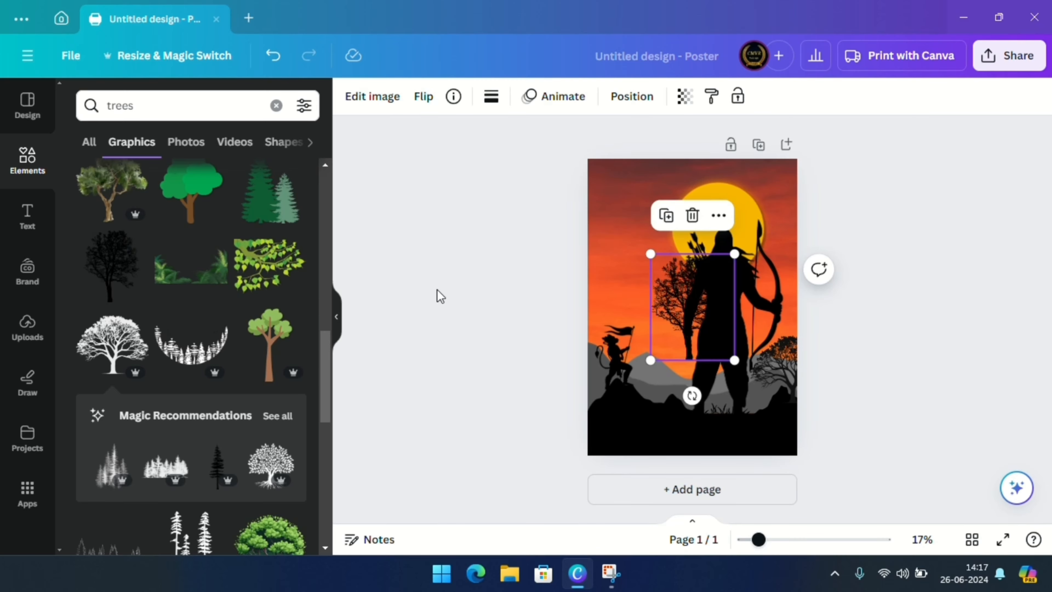
{"action": "left_click_drag", "start_coordinate": [704, 331], "coordinate": [631, 335]}
{"action": "left_click_drag", "start_coordinate": [645, 287], "coordinate": [690, 229]}
{"action": "left_click_drag", "start_coordinate": [645, 306], "coordinate": [585, 333]}
{"action": "left_click_drag", "start_coordinate": [632, 342], "coordinate": [675, 355]}
{"action": "left_click", "coordinate": [634, 284]}
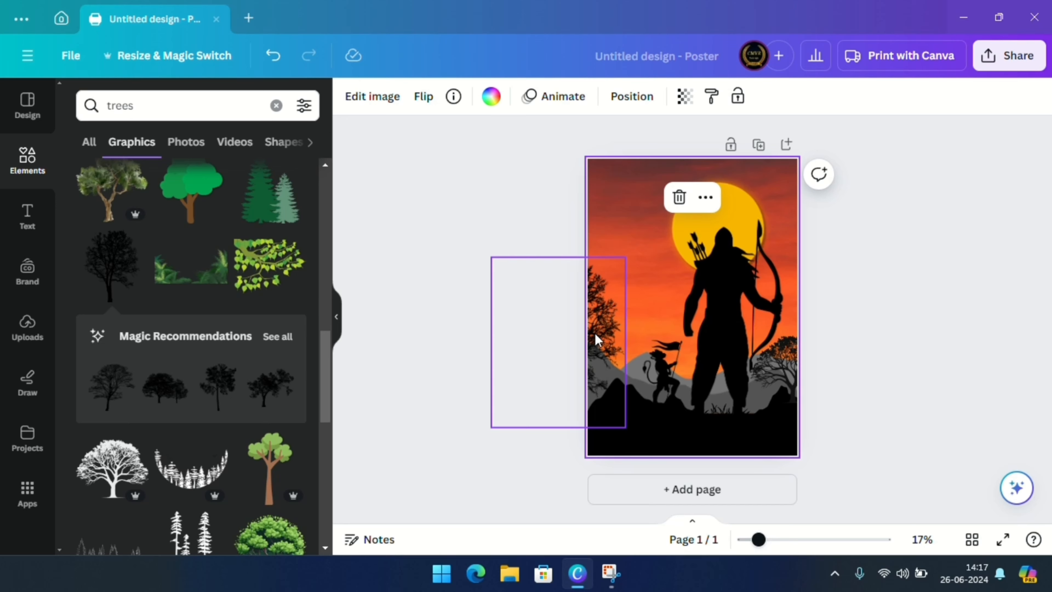
- Shrink the tall left-hand tree and stand it on the rocks beside Hanuman, partly beyond the poster's left edge
{"action": "left_click", "coordinate": [609, 337]}
{"action": "left_click_drag", "start_coordinate": [608, 338], "coordinate": [672, 267]}
{"action": "left_click_drag", "start_coordinate": [683, 368], "coordinate": [652, 332]}
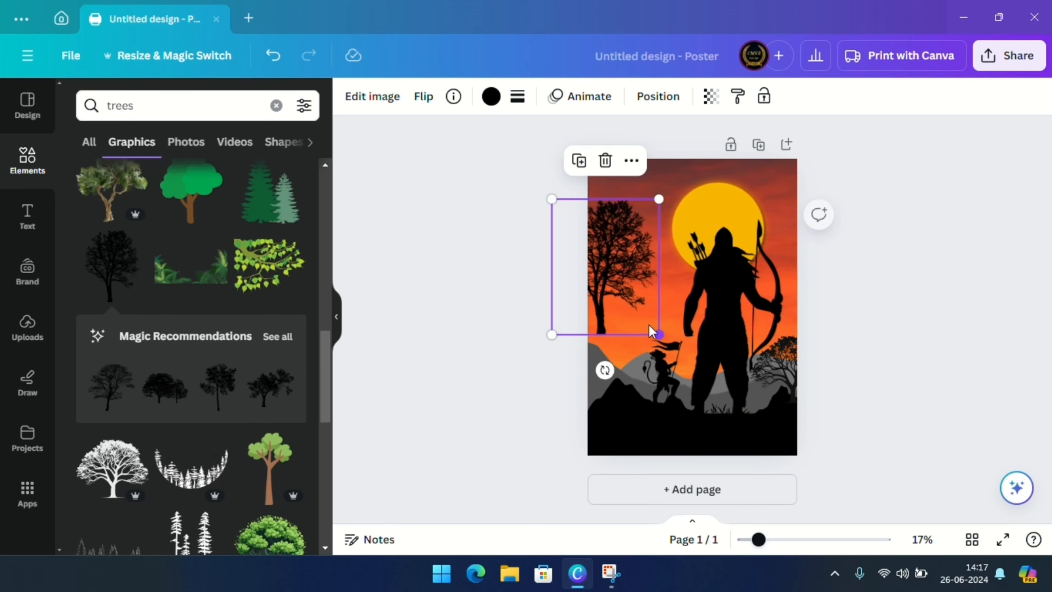
{"action": "left_click_drag", "start_coordinate": [631, 288], "coordinate": [638, 351]}
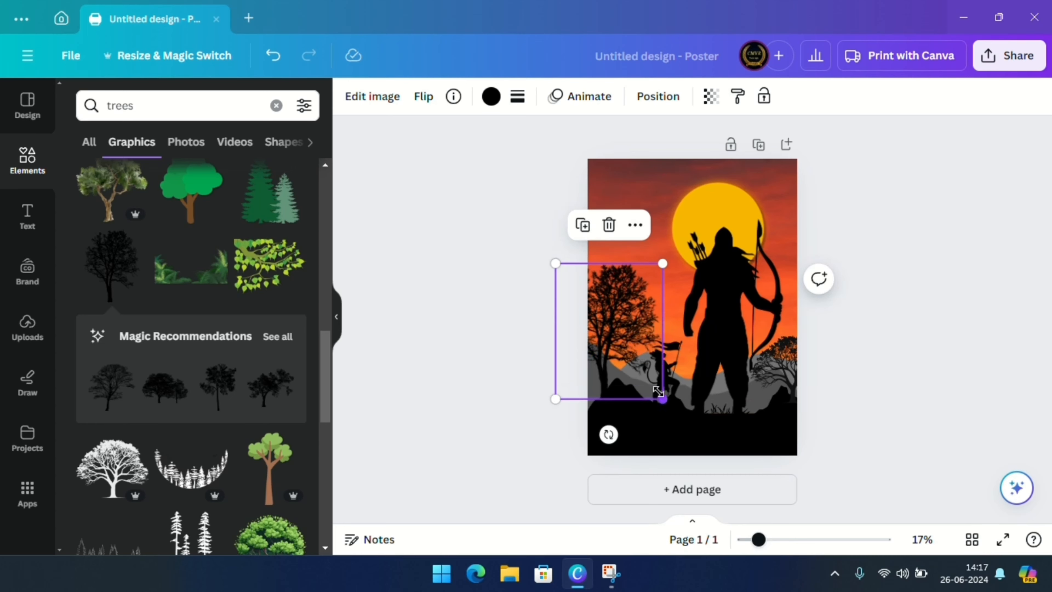
{"action": "left_click_drag", "start_coordinate": [659, 392], "coordinate": [652, 384]}
{"action": "left_click_drag", "start_coordinate": [617, 331], "coordinate": [623, 350]}
{"action": "left_click_drag", "start_coordinate": [657, 401], "coordinate": [645, 388]}
{"action": "left_click_drag", "start_coordinate": [604, 334], "coordinate": [600, 348]}
{"action": "left_click", "coordinate": [960, 215]}
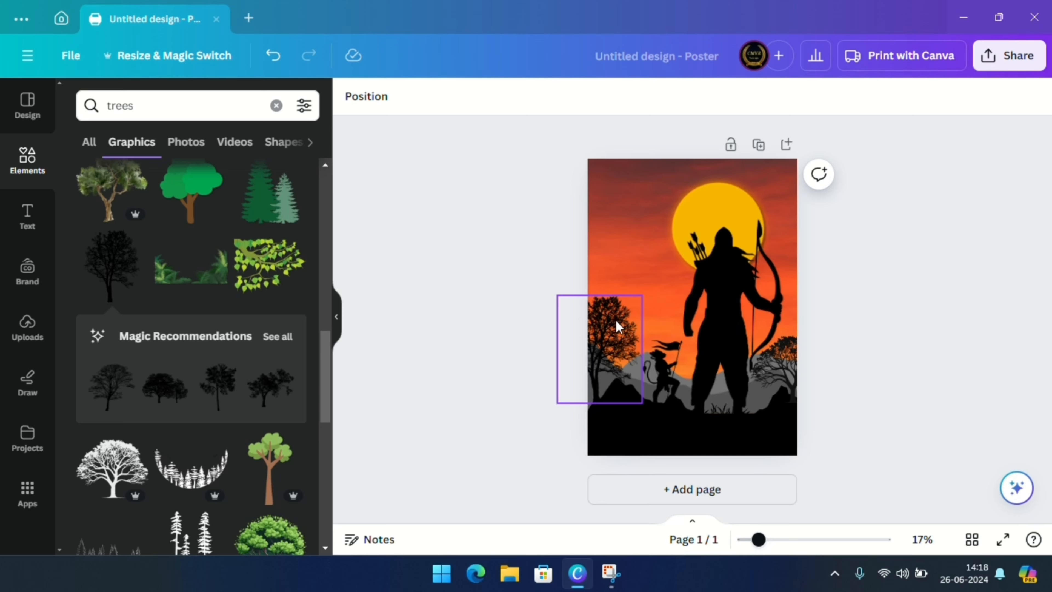
- Search the elements for "birds", add the wide flock of small flying birds, and place it in the sky left of the sun
{"action": "left_click", "coordinate": [276, 105]}
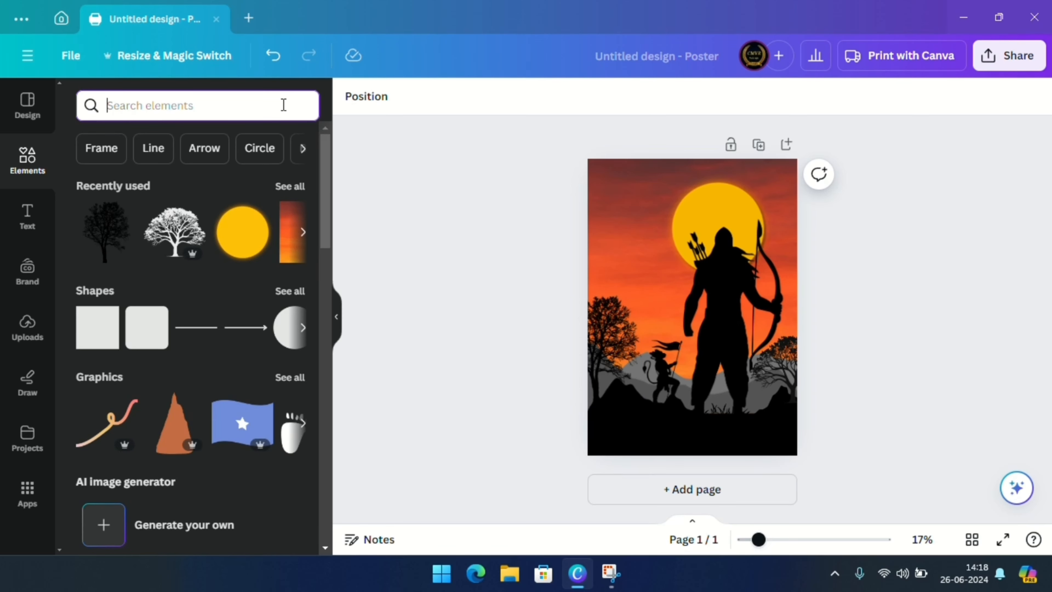
{"action": "type", "text": "birds"}
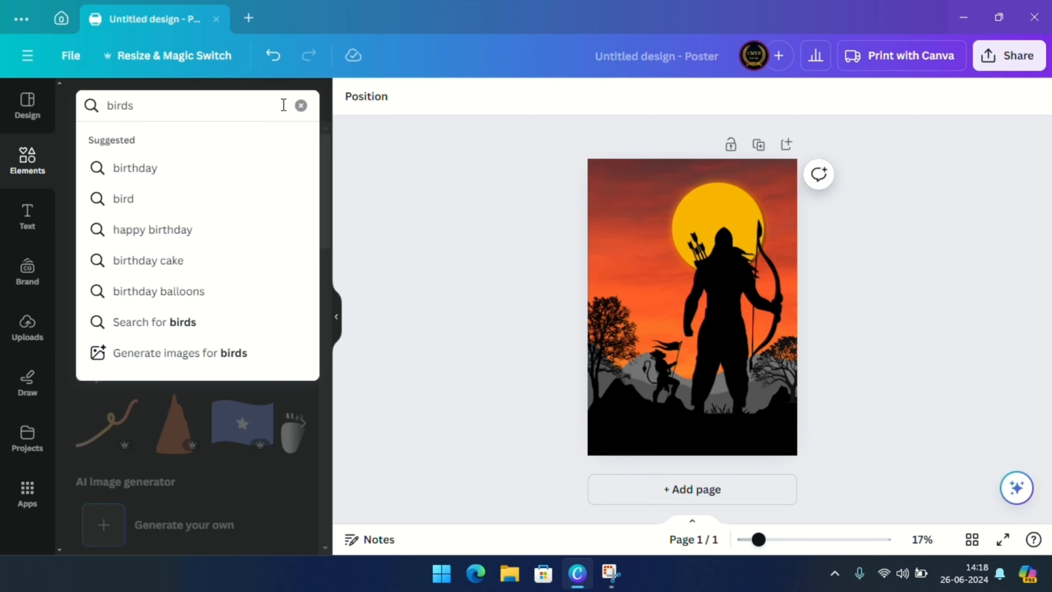
{"action": "key", "text": "Return"}
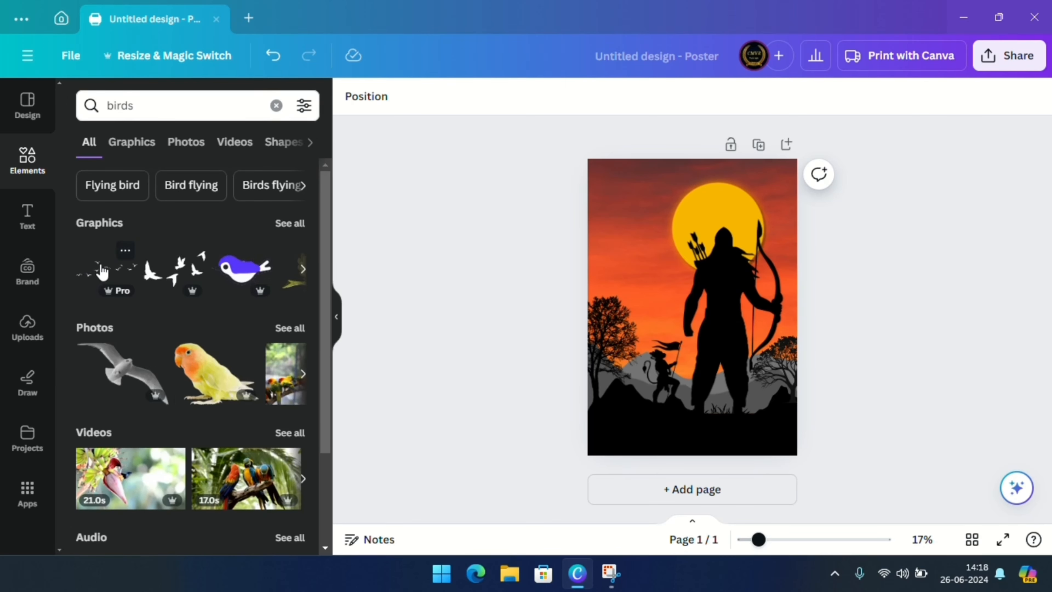
{"action": "left_click", "coordinate": [102, 273]}
{"action": "left_click_drag", "start_coordinate": [699, 308], "coordinate": [648, 235]}
{"action": "left_click", "coordinate": [989, 277]}
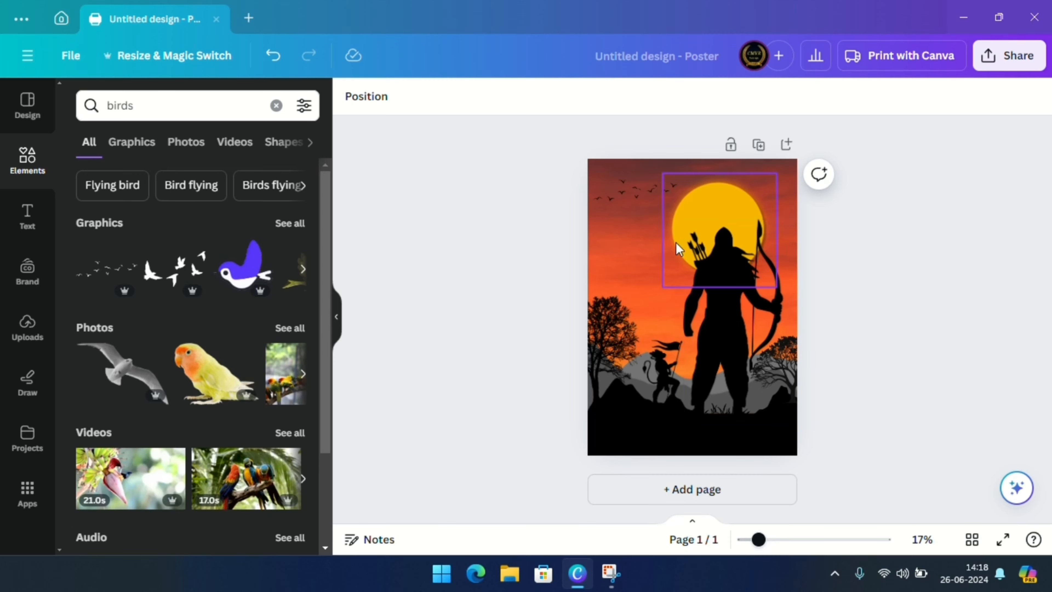
{"action": "left_click", "coordinate": [633, 199]}
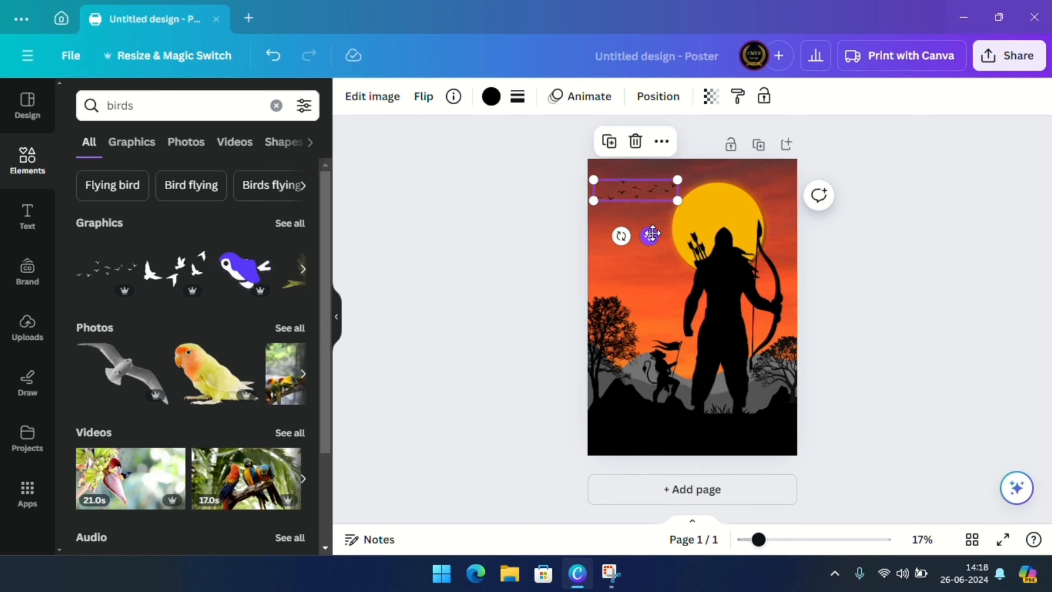
{"action": "left_click_drag", "start_coordinate": [649, 236], "coordinate": [648, 268]}
- Shrink the sun to about a third of the poster's width and center it behind the archer's head
{"action": "left_click", "coordinate": [741, 209]}
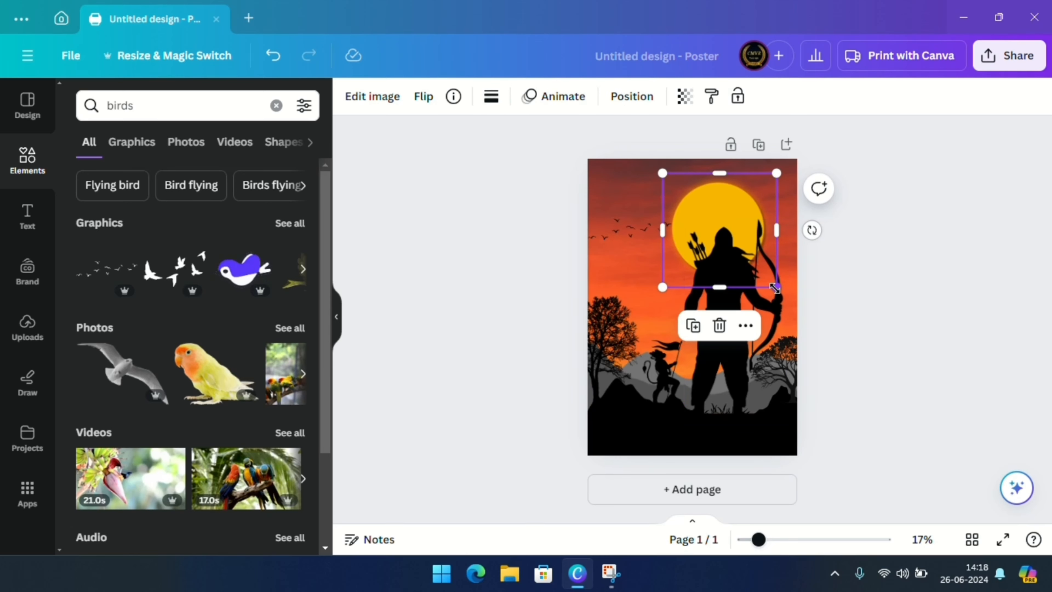
{"action": "left_click_drag", "start_coordinate": [777, 286], "coordinate": [744, 255]}
{"action": "left_click_drag", "start_coordinate": [711, 213], "coordinate": [728, 228]}
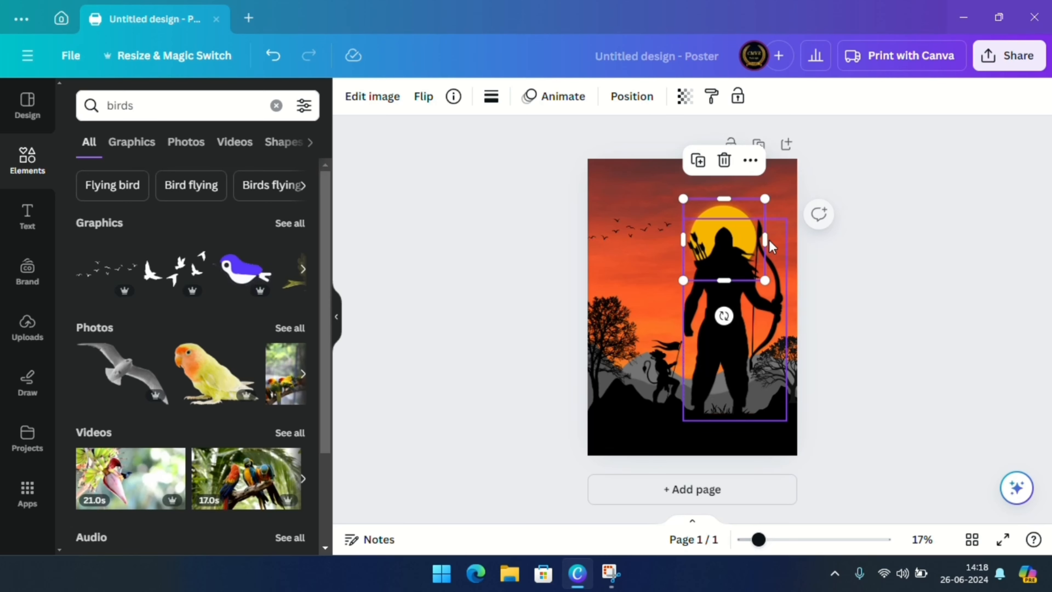
{"action": "left_click", "coordinate": [934, 320]}
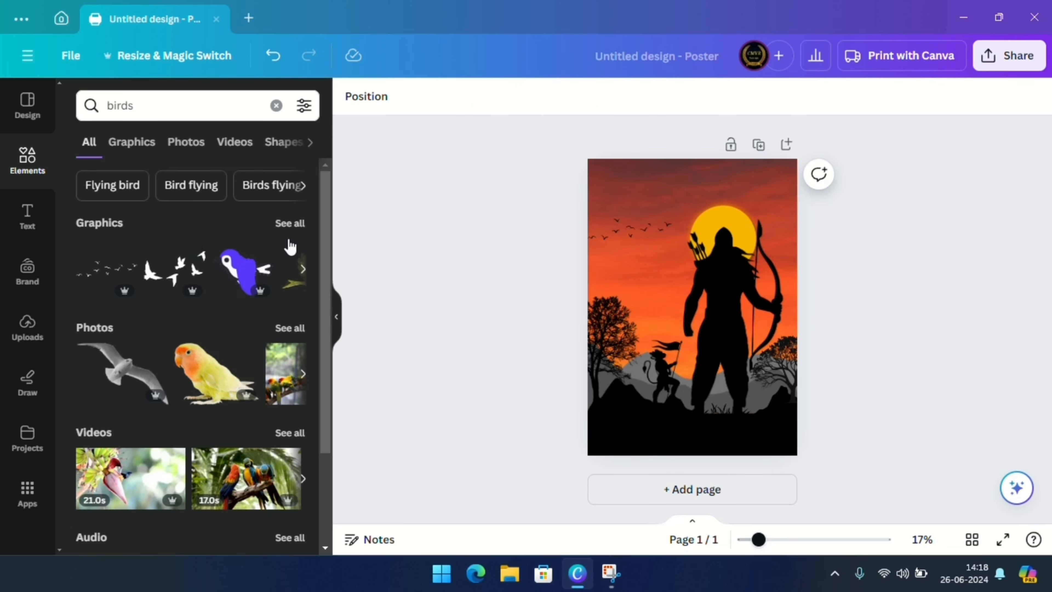
- Add the black flying-birds graphic as a small second flock above Hanuman, and lower the first flock slightly
{"action": "left_click", "coordinate": [292, 226]}
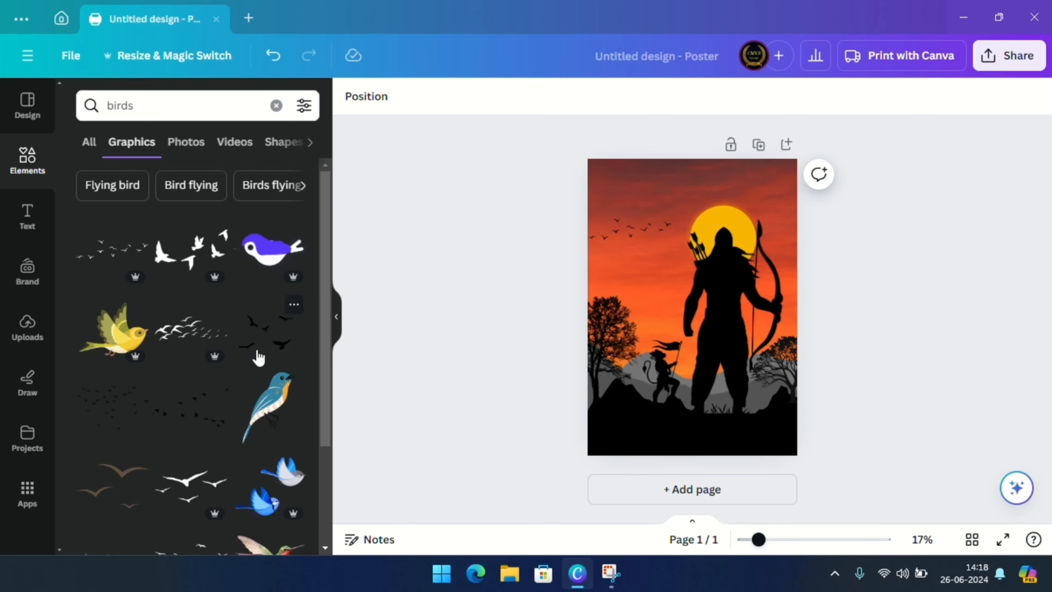
{"action": "left_click", "coordinate": [274, 342]}
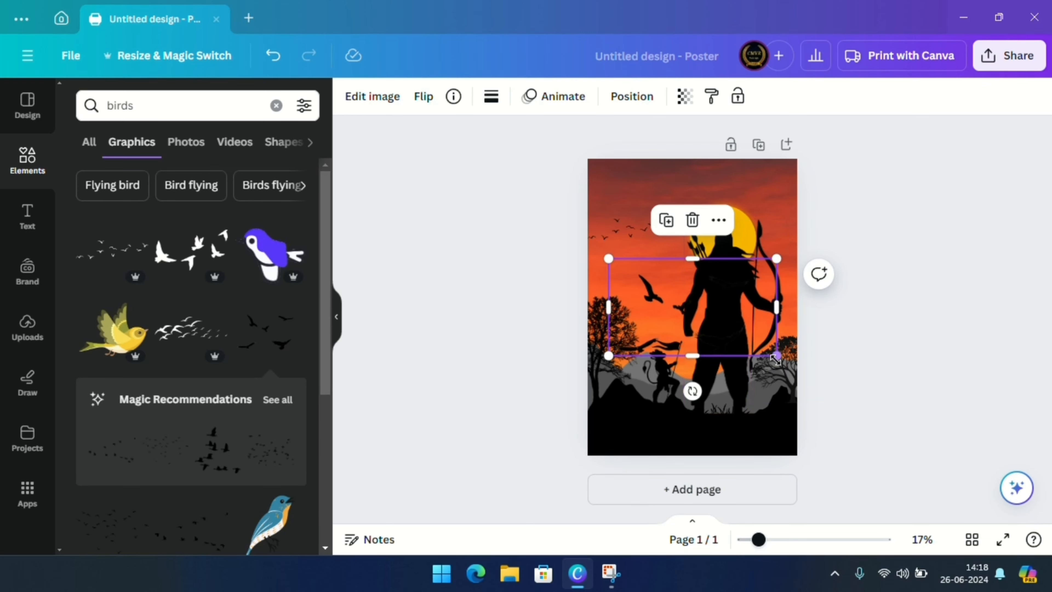
{"action": "left_click_drag", "start_coordinate": [776, 355], "coordinate": [654, 284]}
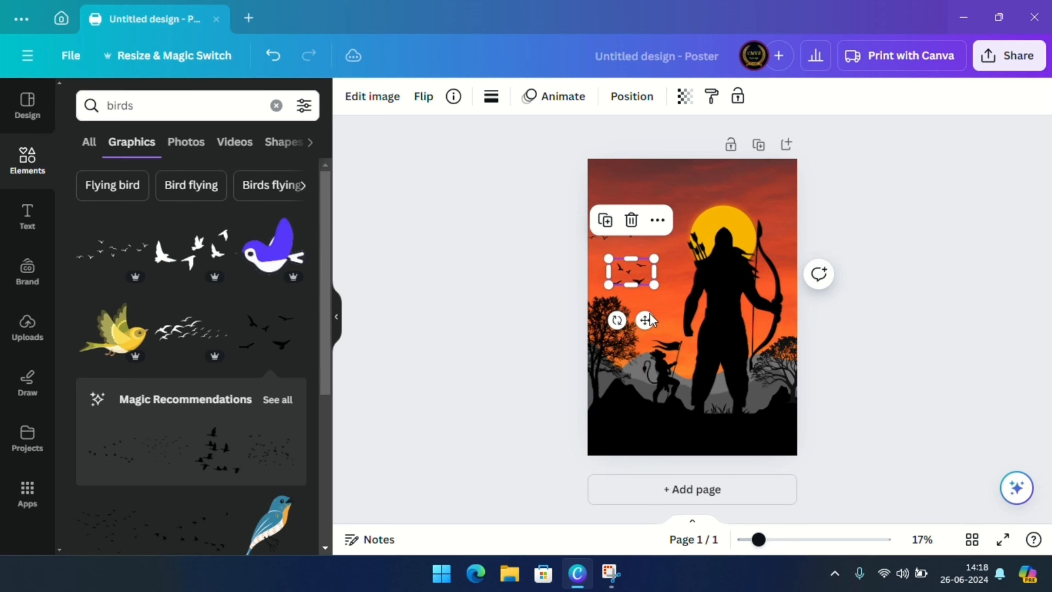
{"action": "left_click_drag", "start_coordinate": [645, 320], "coordinate": [665, 352]}
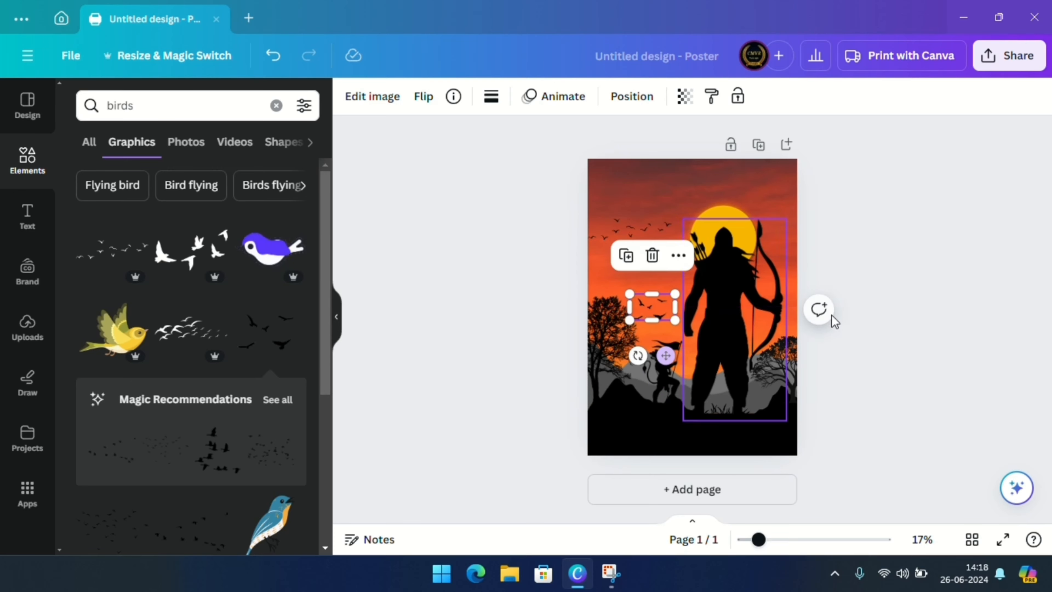
{"action": "left_click", "coordinate": [924, 325]}
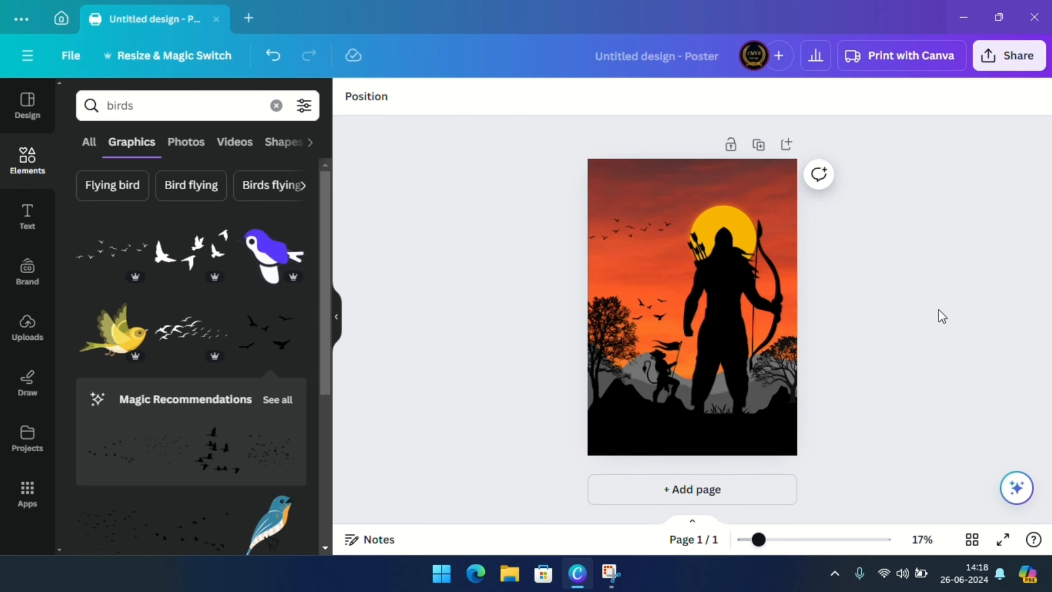
{"action": "left_click_drag", "start_coordinate": [636, 230], "coordinate": [640, 254]}
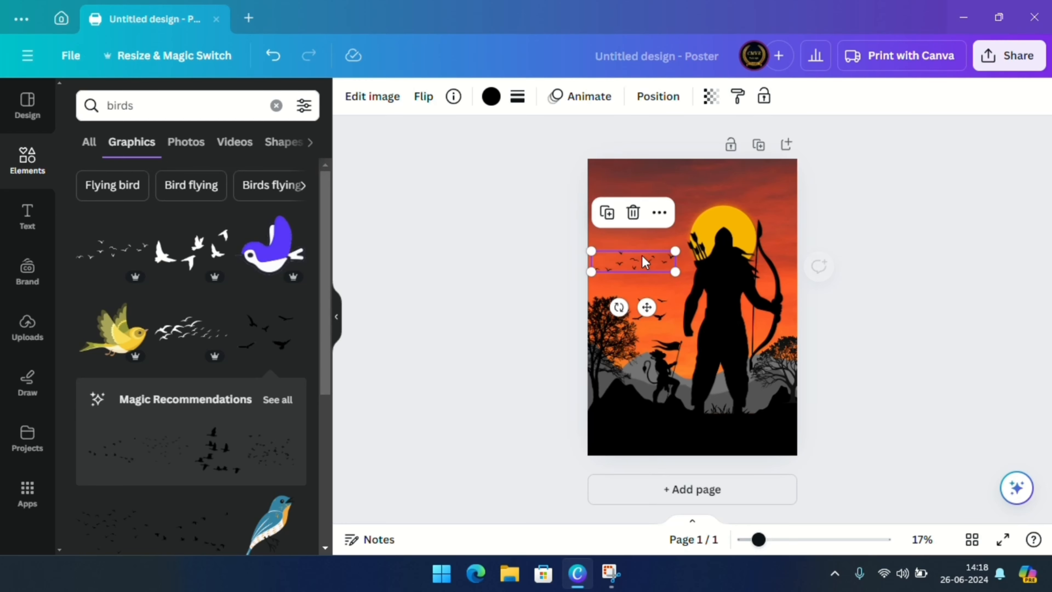
{"action": "left_click", "coordinate": [913, 236]}
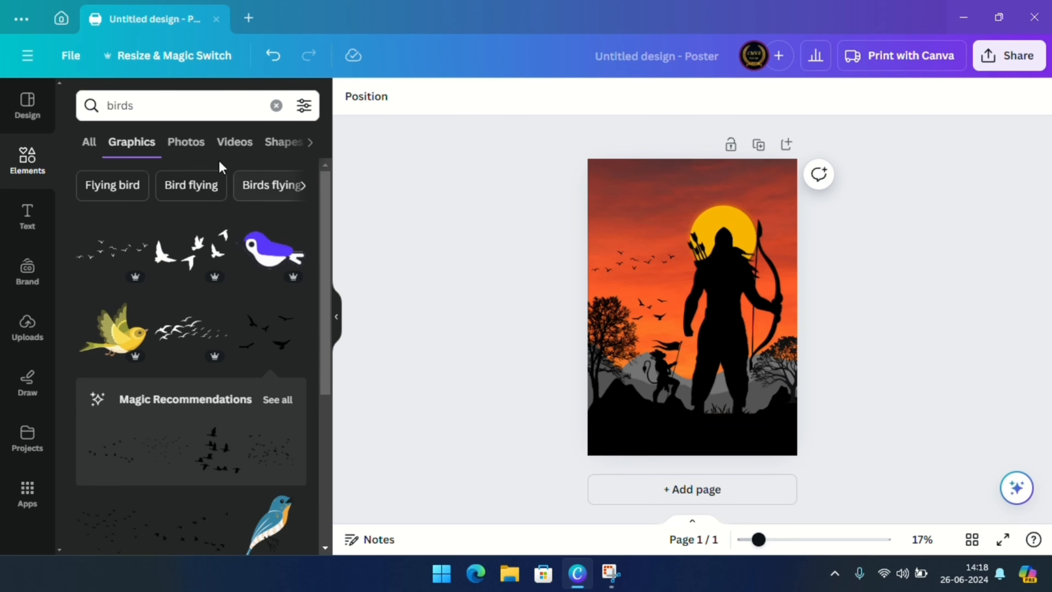
- Search the elements for "jai shree ram" and list all matching graphics
{"action": "left_click", "coordinate": [277, 105]}
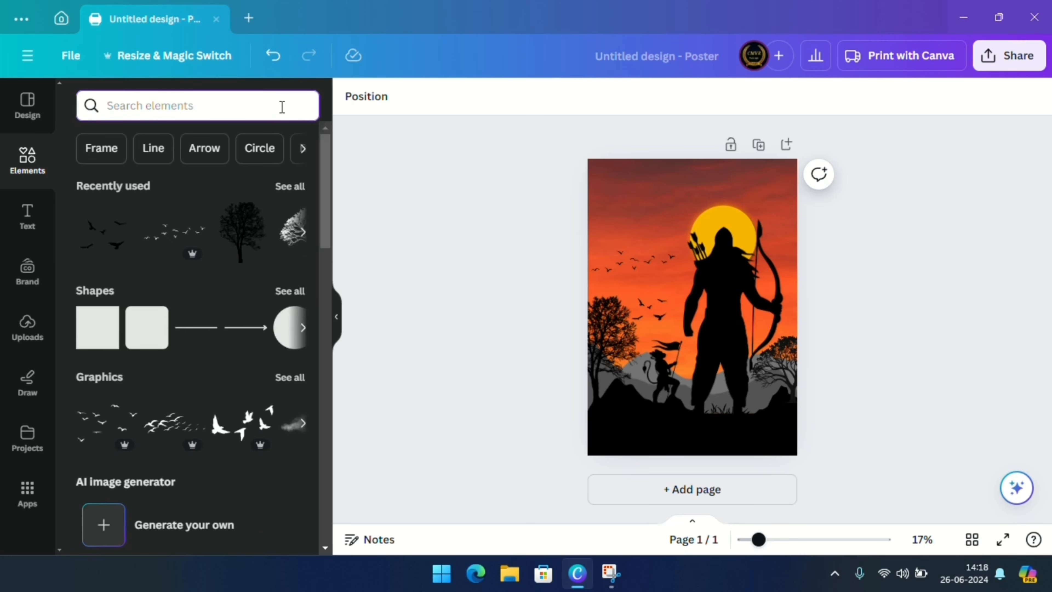
{"action": "type", "text": "ja"}
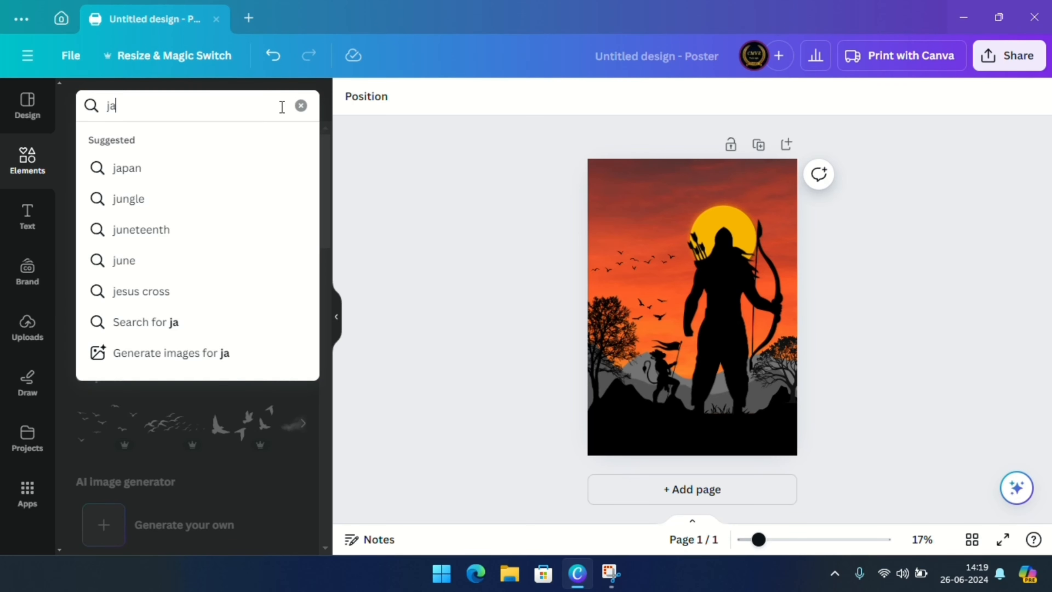
{"action": "type", "text": "i shree"}
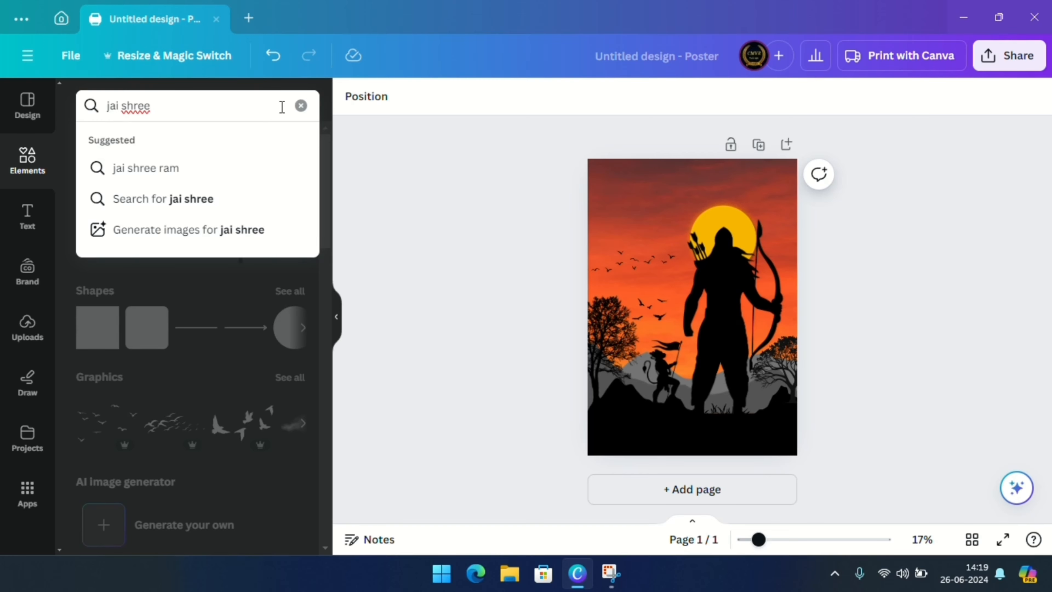
{"action": "type", "text": "ram"}
{"action": "key", "text": "Return"}
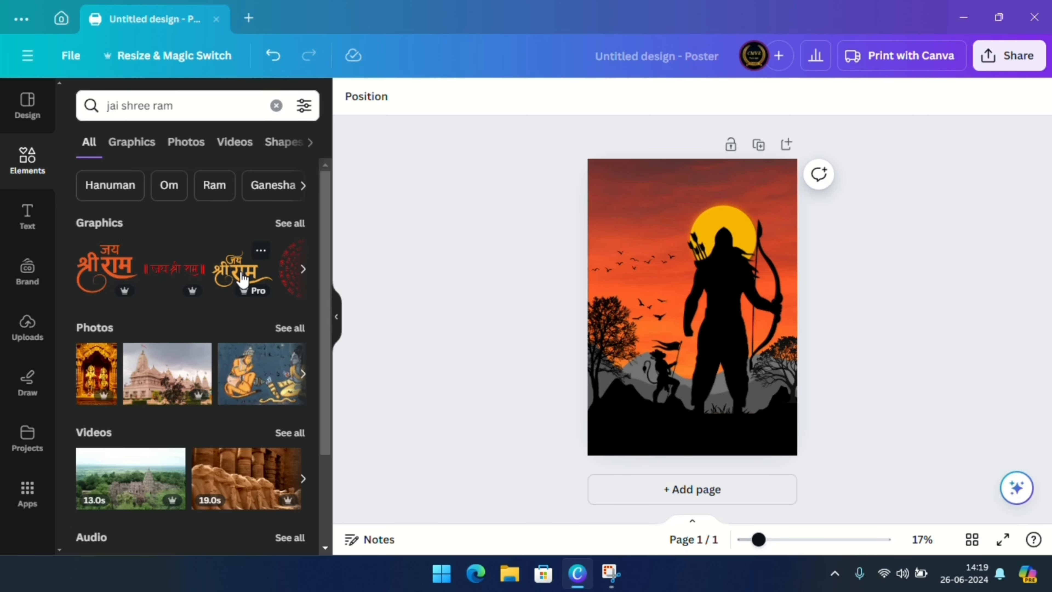
{"action": "left_click", "coordinate": [289, 224]}
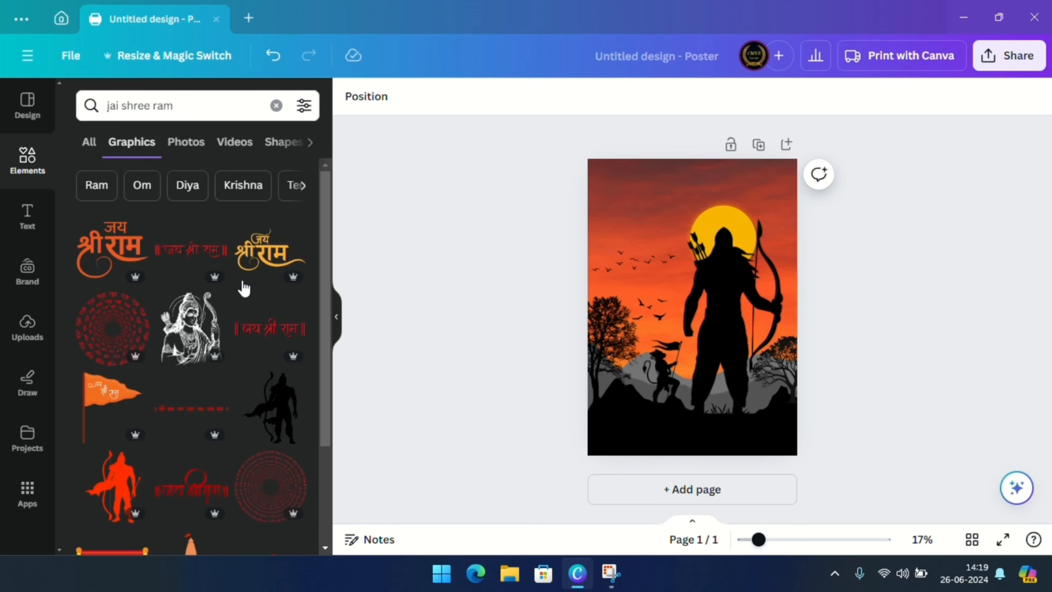
- Add the golden-yellow जय श्री राम lettering with the long tail stroke and place it, slightly enlarged, in the sky above the birds
{"action": "left_click", "coordinate": [271, 261]}
{"action": "left_click_drag", "start_coordinate": [691, 331], "coordinate": [670, 201]}
{"action": "left_click", "coordinate": [865, 308]}
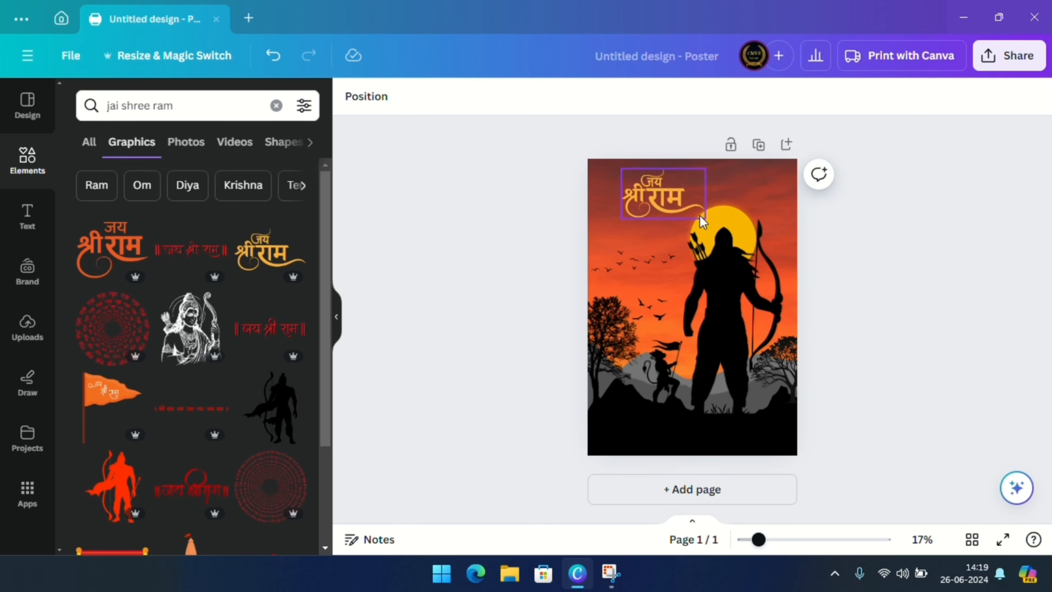
{"action": "left_click", "coordinate": [660, 203]}
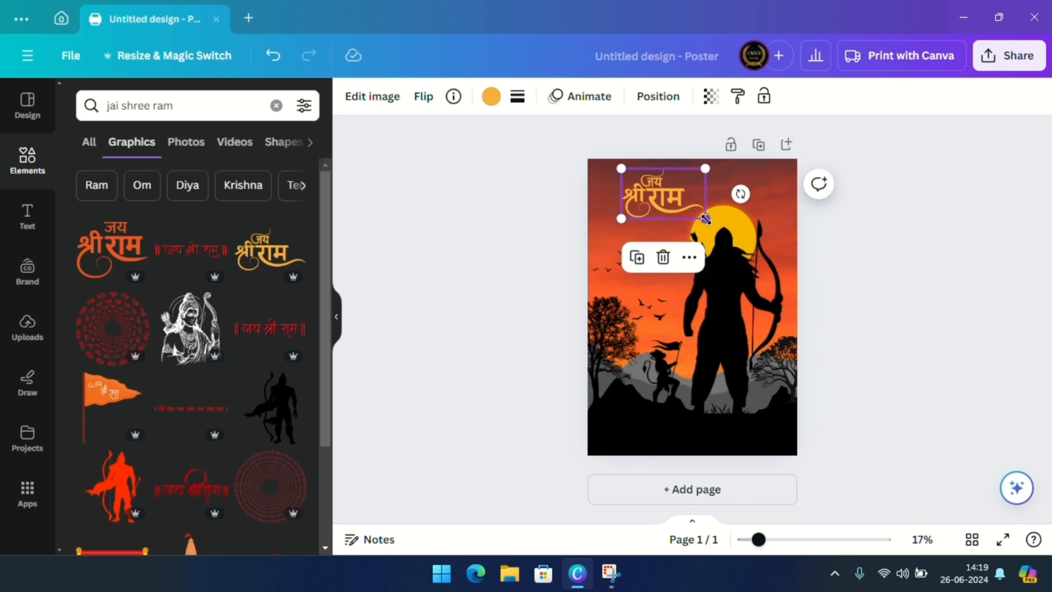
{"action": "left_click_drag", "start_coordinate": [706, 220], "coordinate": [651, 197]}
{"action": "left_click", "coordinate": [911, 245]}
{"action": "left_click", "coordinate": [653, 207]}
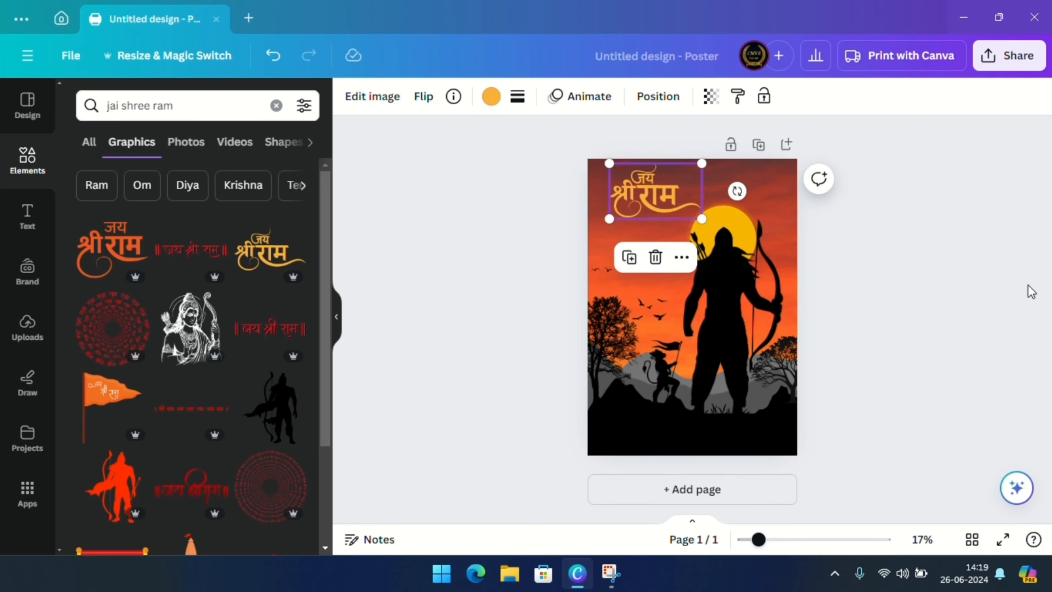
{"action": "left_click", "coordinate": [1035, 295]}
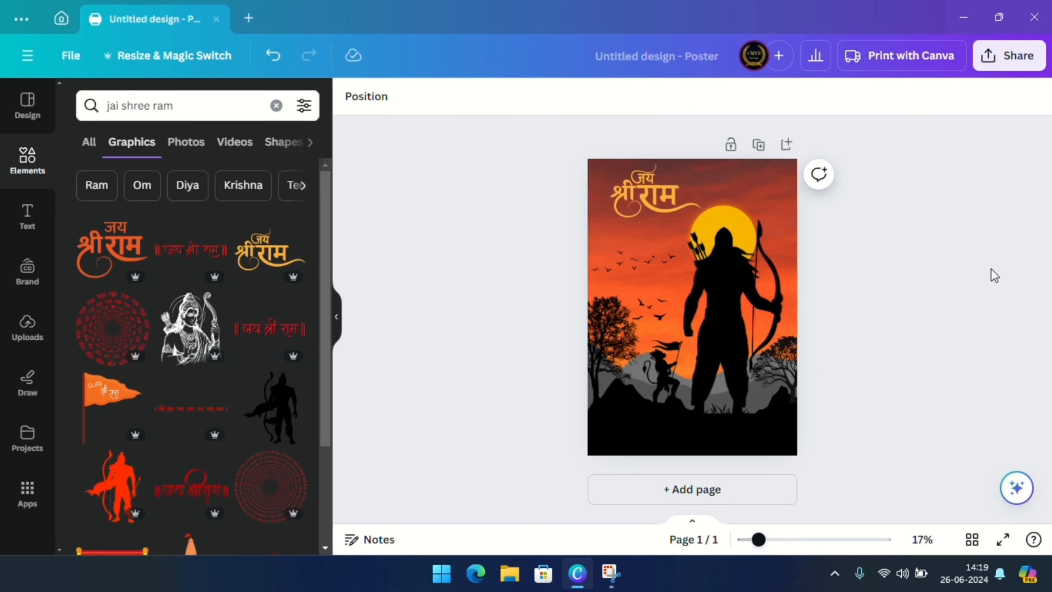
- Apply the Drop shadow effect to the golden जय श्री राम lettering
{"action": "left_click", "coordinate": [665, 199]}
{"action": "left_click", "coordinate": [372, 96]}
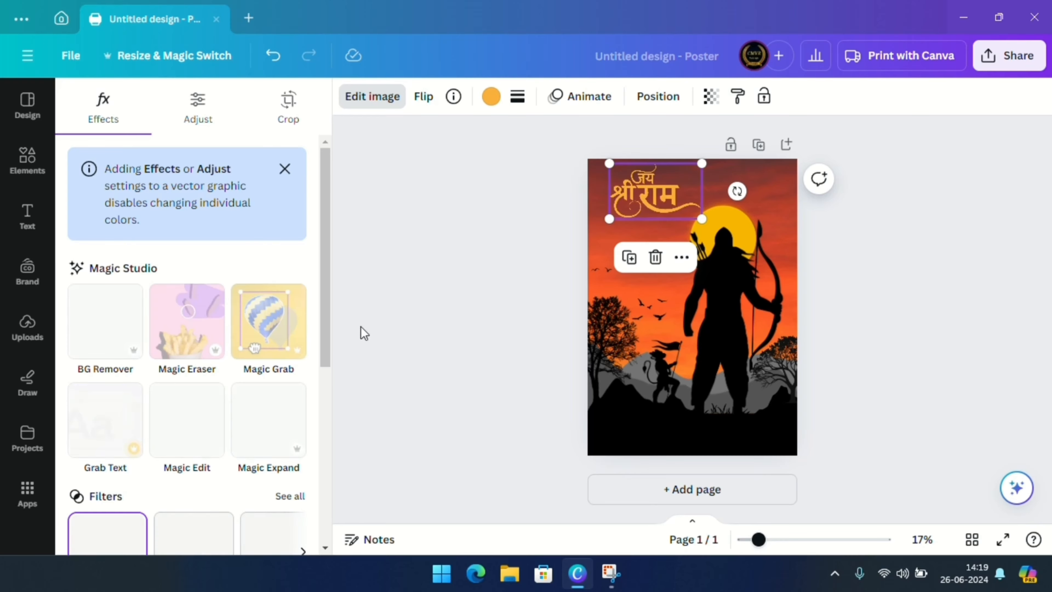
{"action": "scroll", "coordinate": [183, 442], "scroll_direction": "down", "scroll_amount": 5}
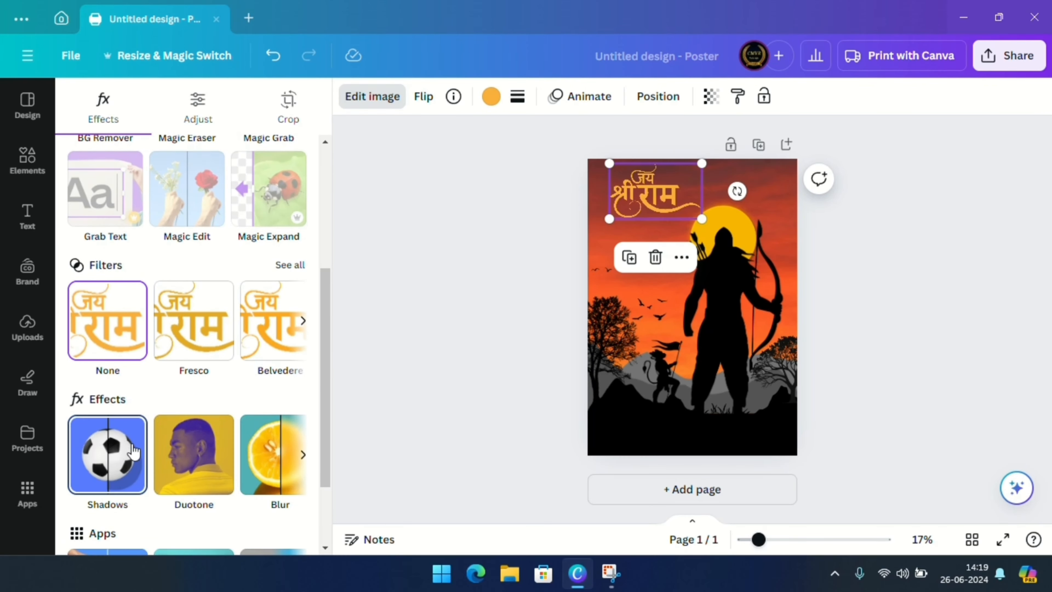
{"action": "left_click", "coordinate": [131, 450]}
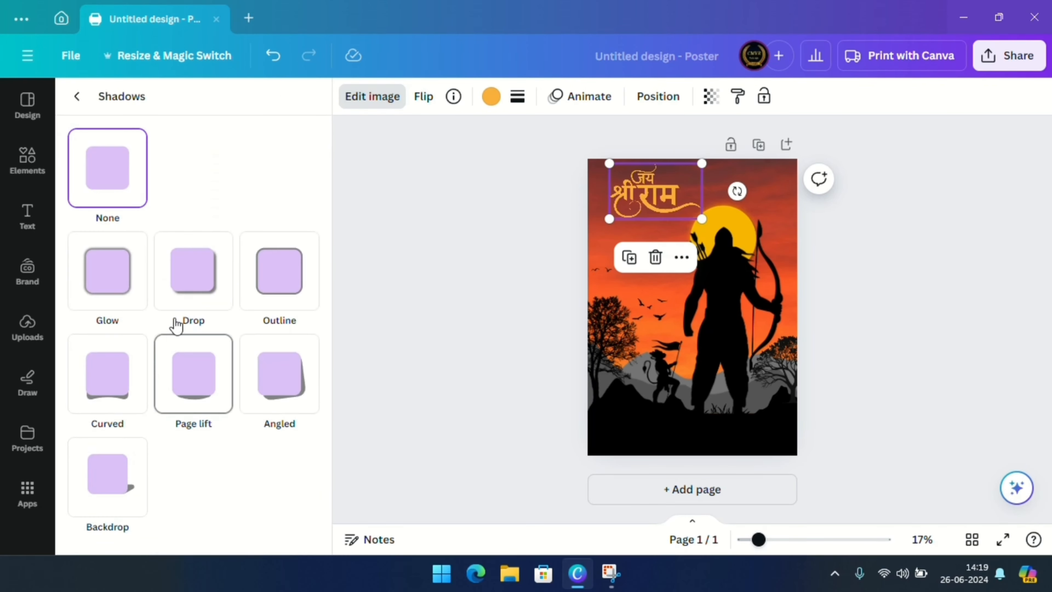
{"action": "left_click", "coordinate": [197, 302]}
{"action": "left_click", "coordinate": [514, 353]}
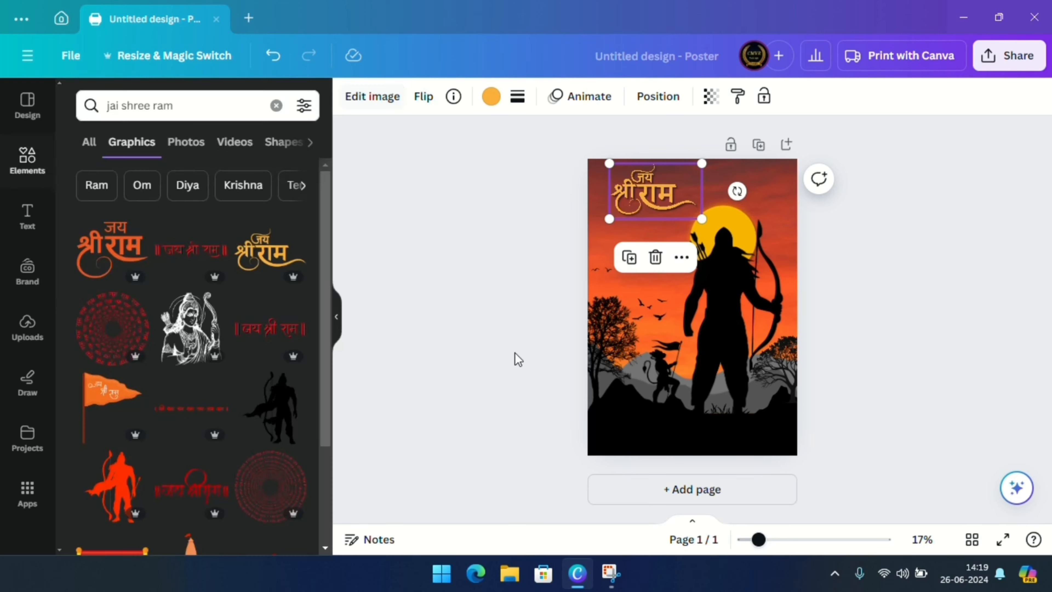
{"action": "left_click", "coordinate": [893, 330]}
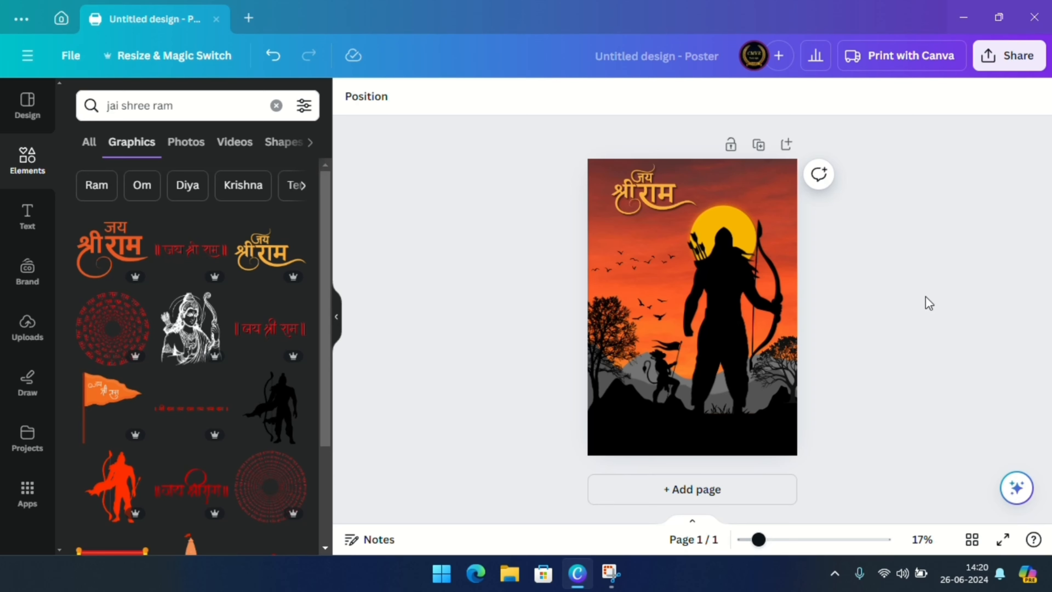
- Enlarge the जय श्री राम lettering to nearly half the poster's width and shift it slightly down and left
{"action": "left_click", "coordinate": [623, 184]}
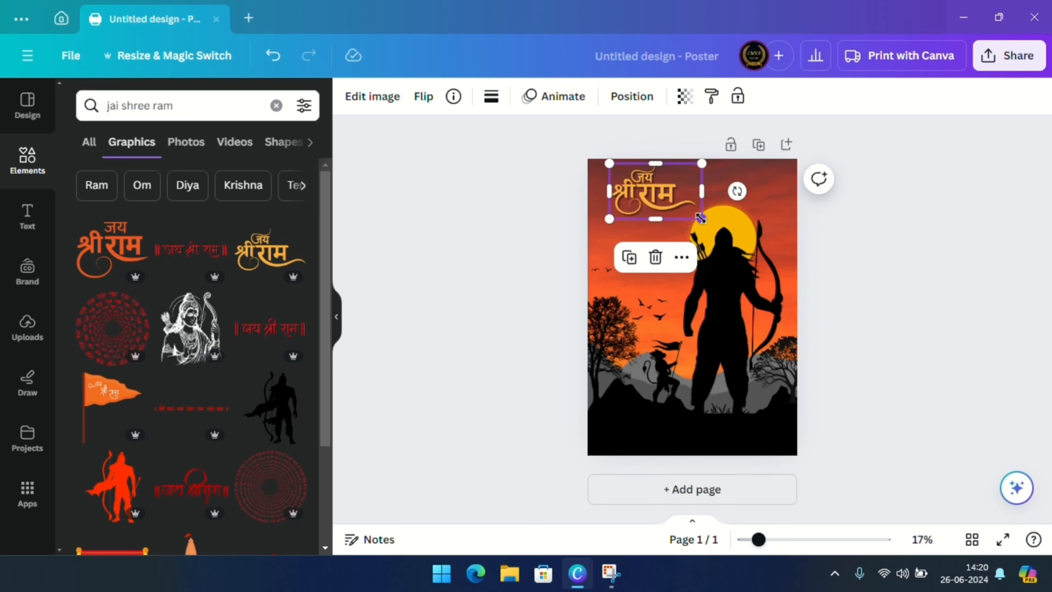
{"action": "left_click_drag", "start_coordinate": [701, 218], "coordinate": [668, 206]}
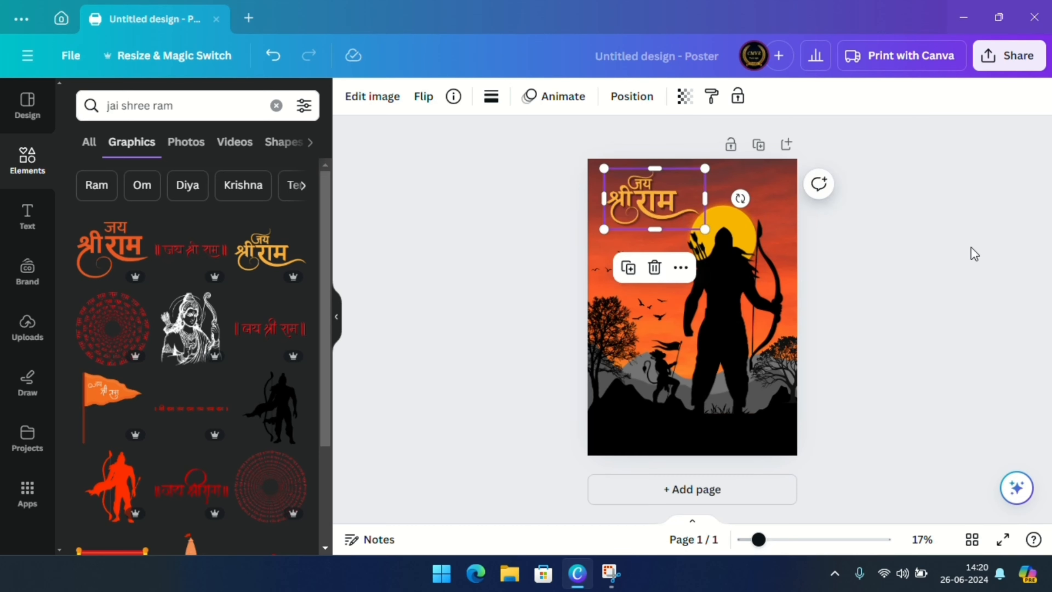
{"action": "left_click", "coordinate": [972, 253]}
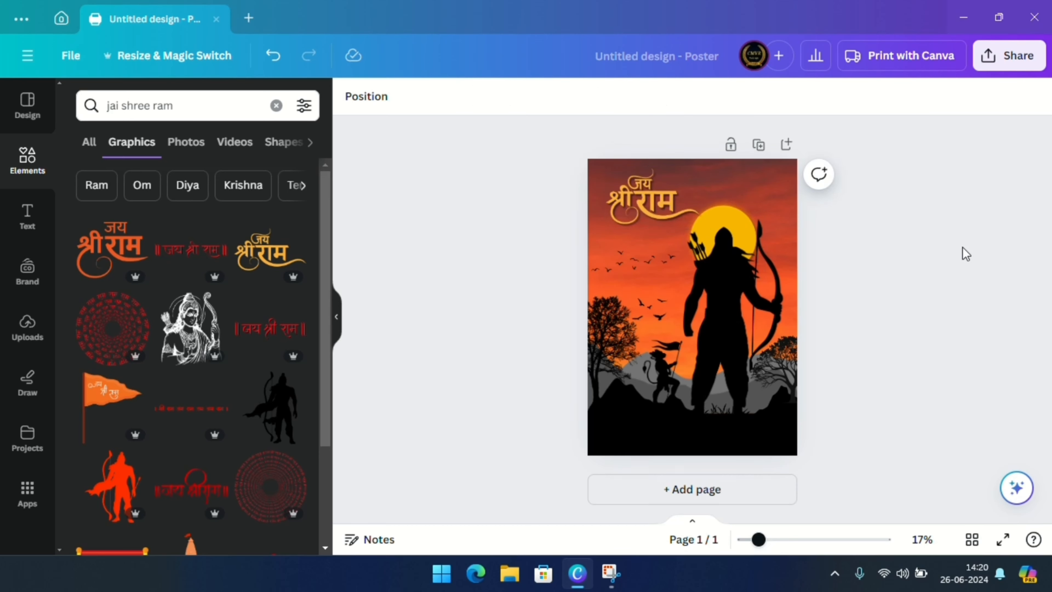
- Enlarge the sun to just over 40% of the poster's width and position it up and right behind the archer's head and bow
{"action": "left_click", "coordinate": [724, 215]}
{"action": "left_click_drag", "start_coordinate": [762, 277], "coordinate": [777, 288]}
{"action": "left_click_drag", "start_coordinate": [741, 199], "coordinate": [764, 202]}
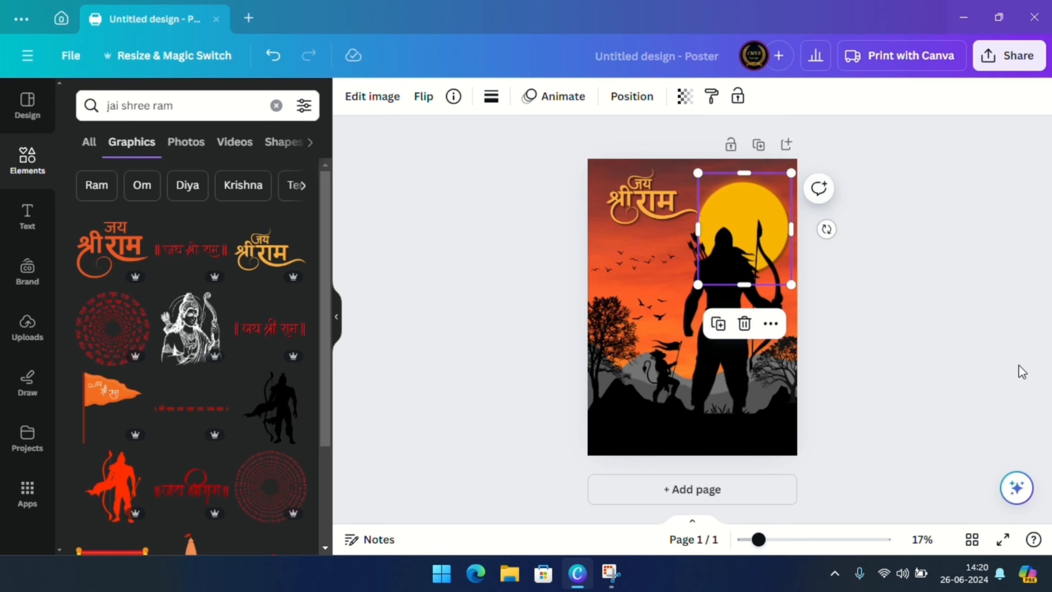
{"action": "left_click", "coordinate": [1001, 315]}
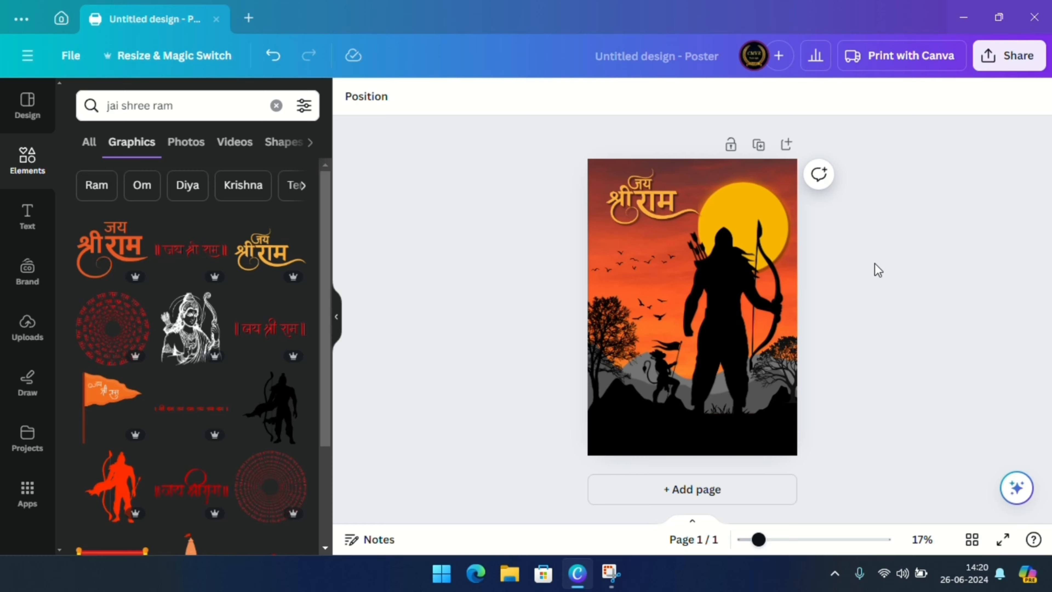
- Download the poster as a PNG at size 1, 1,587 × 2,245 px
{"action": "left_click", "coordinate": [1016, 59]}
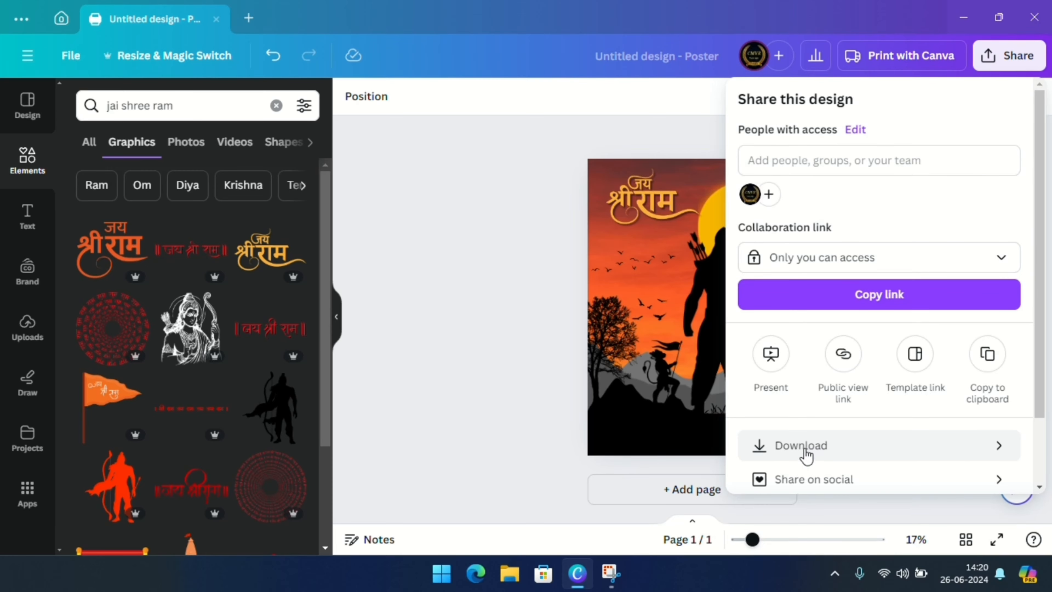
{"action": "left_click", "coordinate": [805, 452]}
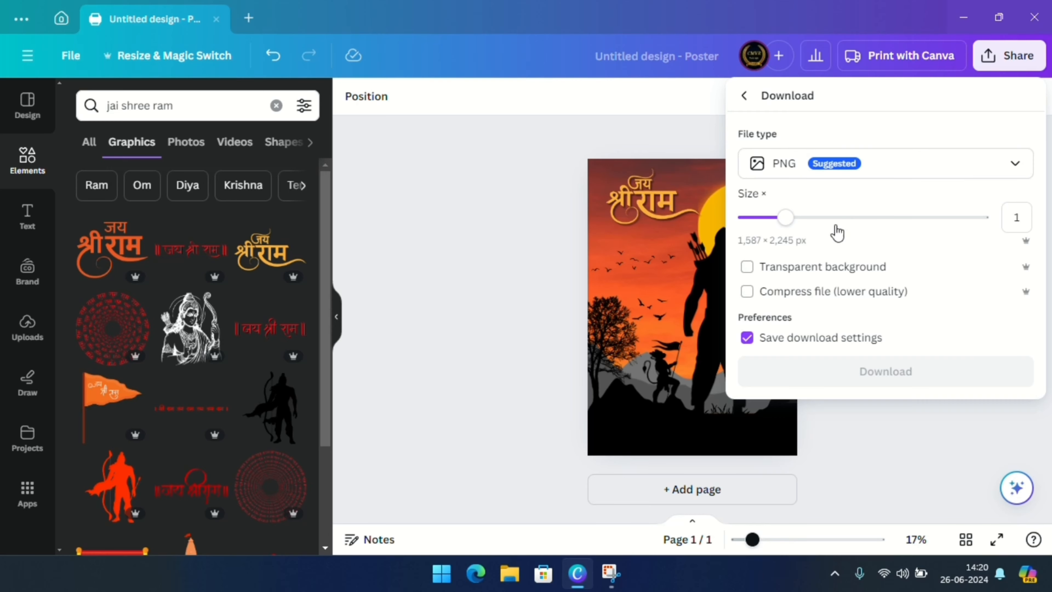
{"action": "left_click", "coordinate": [895, 373]}
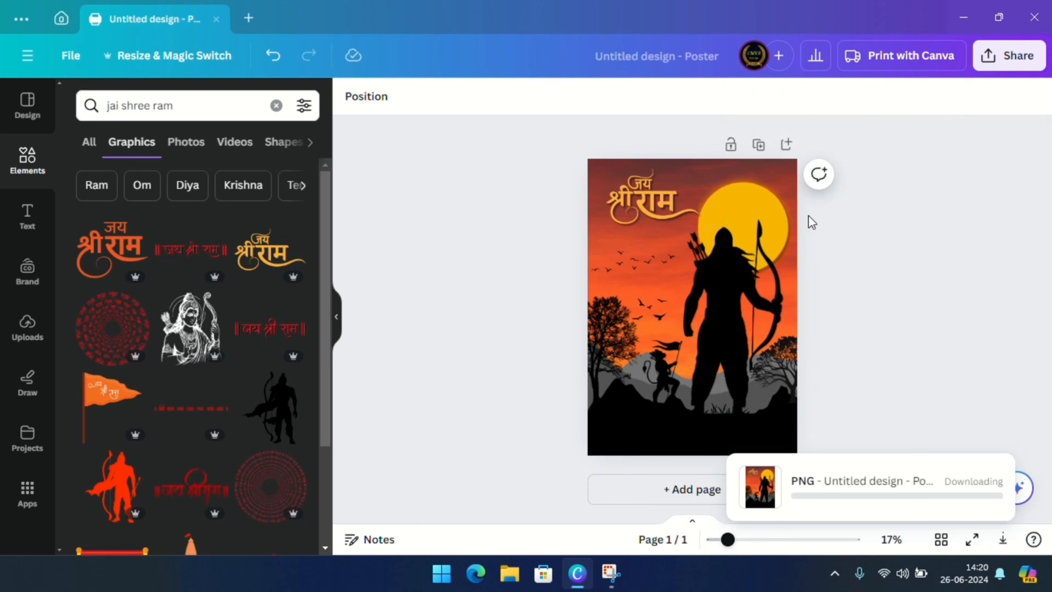